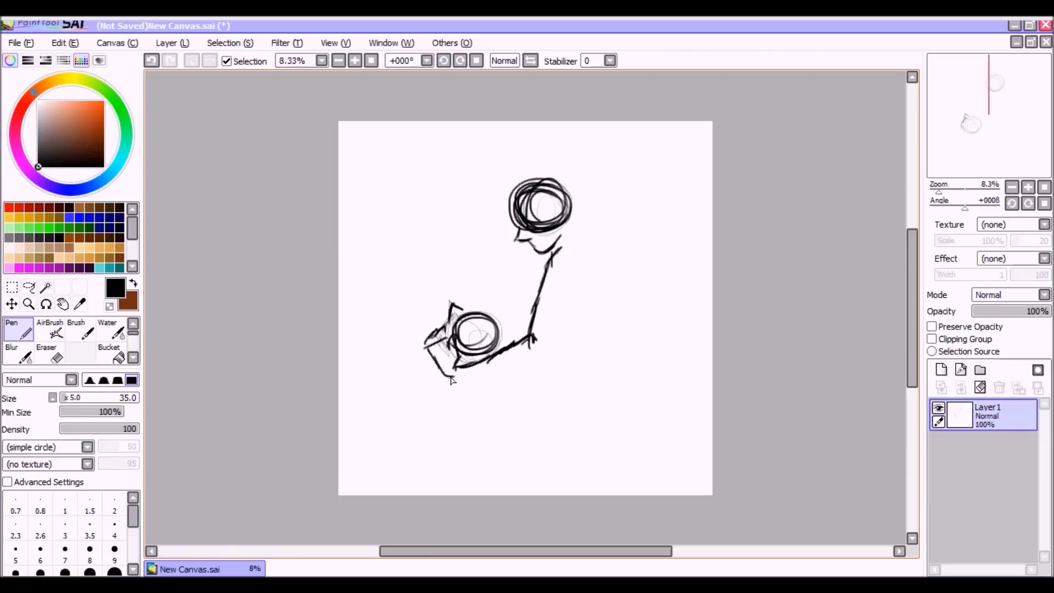
# - Sketch the kneeling figure's supporting arm beneath the lying head and the first line of the lying figure's body
pyautogui.moveTo(482, 382); pyautogui.dragTo(559, 328)
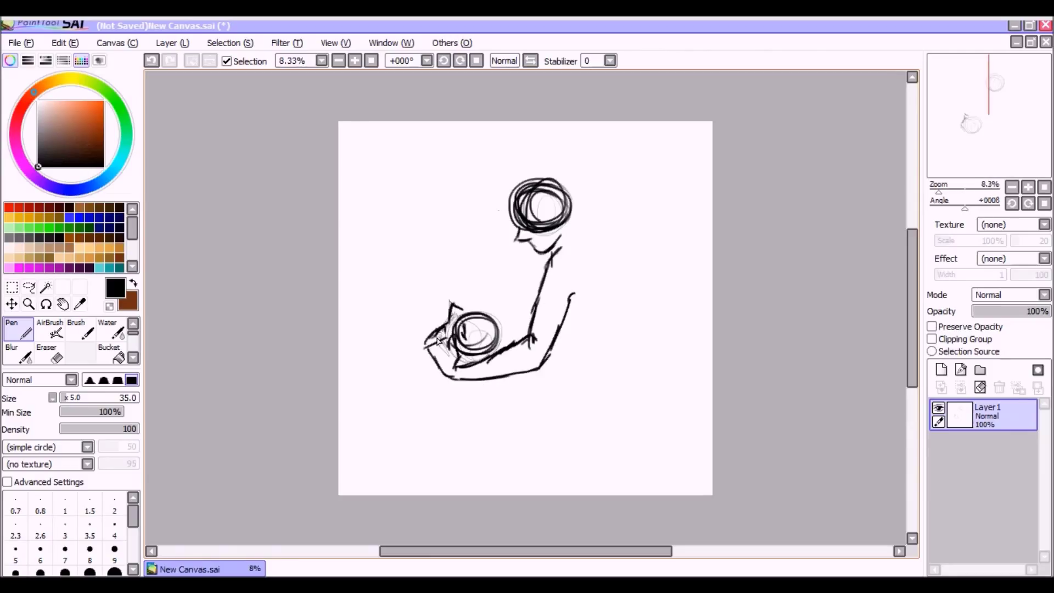
pyautogui.moveTo(372, 360)
pyautogui.mouseDown()
pyautogui.moveTo(604, 275)
pyautogui.moveTo(823, 286)
pyautogui.mouseUp()
pyautogui.scroll(1, 823, 285)
pyautogui.moveTo(891, 279); pyautogui.dragTo(643, 238)
# - Clean up and redraw the chin area of the lying figure's face
pyautogui.press('e')
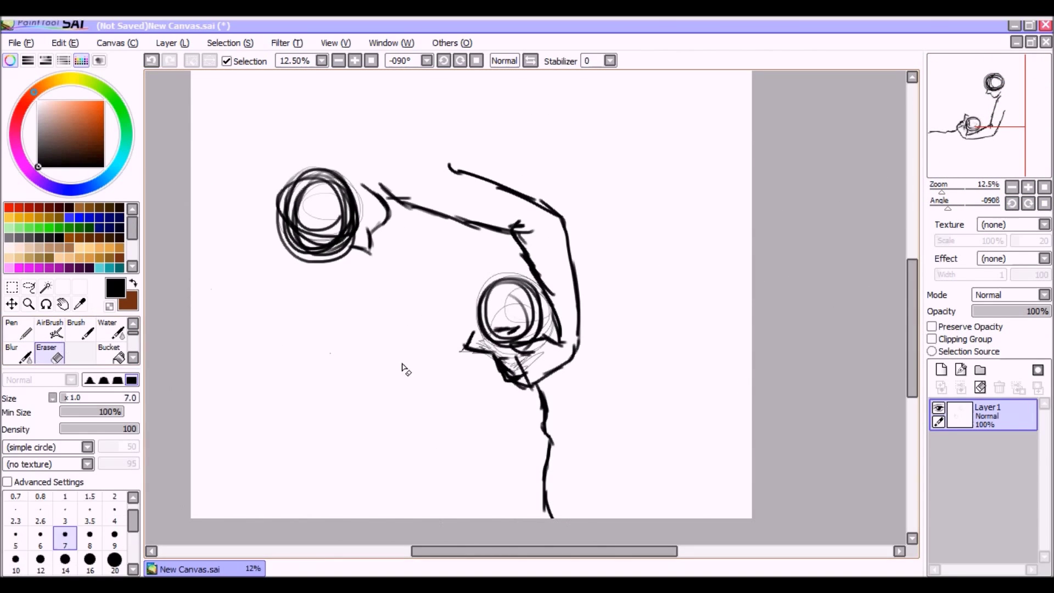
pyautogui.moveTo(501, 404); pyautogui.dragTo(524, 365)
pyautogui.click(33, 328)
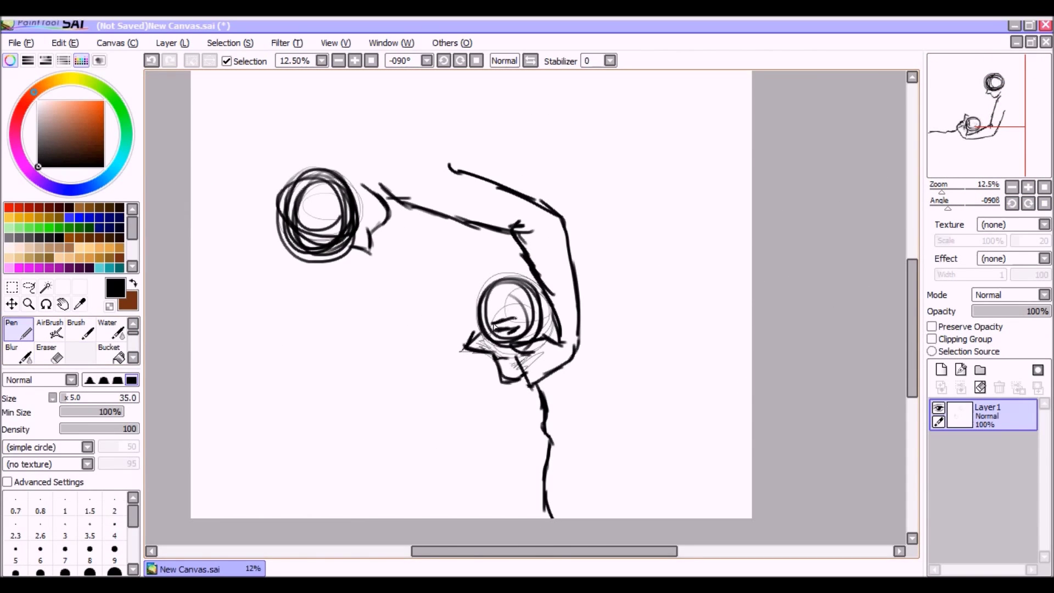
# - Rework the lying figure's closed eye and draw an outline around its head
pyautogui.press('e')
pyautogui.moveTo(488, 324)
pyautogui.mouseDown()
pyautogui.moveTo(521, 328)
pyautogui.moveTo(511, 328)
pyautogui.mouseUp()
pyautogui.press('n')
pyautogui.moveTo(481, 323); pyautogui.dragTo(533, 275)
# - Sketch the lying figure's shoulder, arm and torso down to the canvas edge
pyautogui.moveTo(575, 346)
pyautogui.mouseDown()
pyautogui.moveTo(620, 455)
pyautogui.moveTo(561, 462)
pyautogui.moveTo(562, 494)
pyautogui.mouseUp()
pyautogui.moveTo(584, 496); pyautogui.dragTo(564, 501)
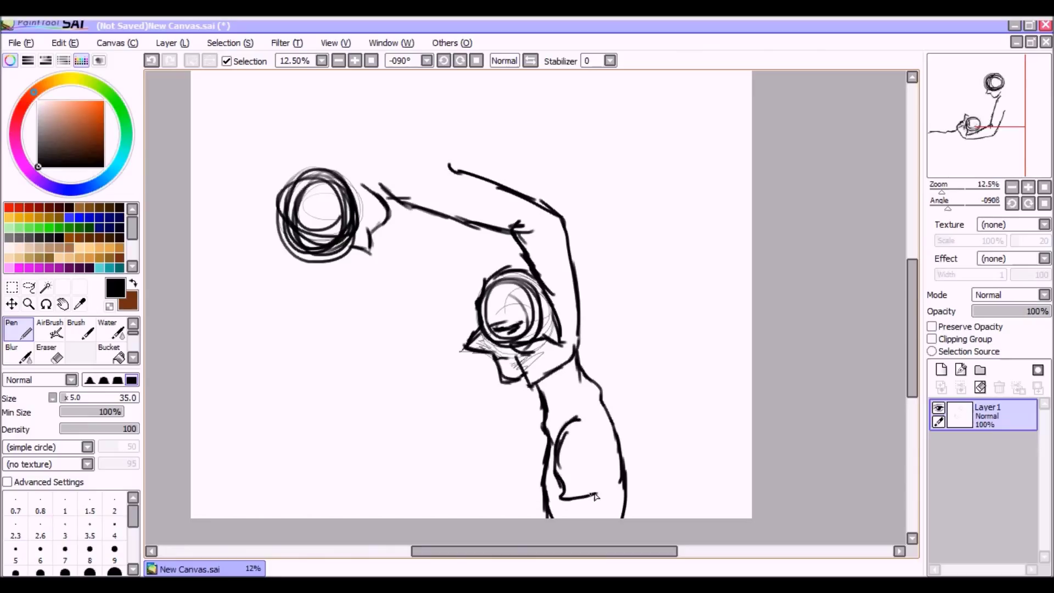
pyautogui.moveTo(599, 439)
pyautogui.mouseDown()
pyautogui.moveTo(554, 458)
pyautogui.moveTo(548, 436)
pyautogui.mouseUp()
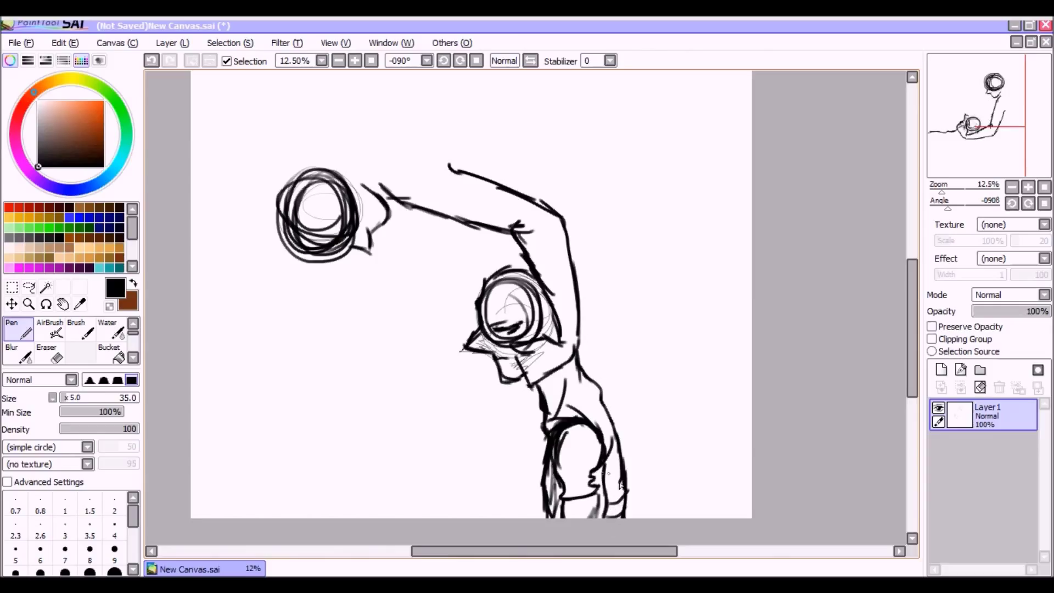
# - Sketch the kneeling figure's back, hip and folded thigh down to the knee
pyautogui.press('Home')
pyautogui.scroll(-1, 468, 406)
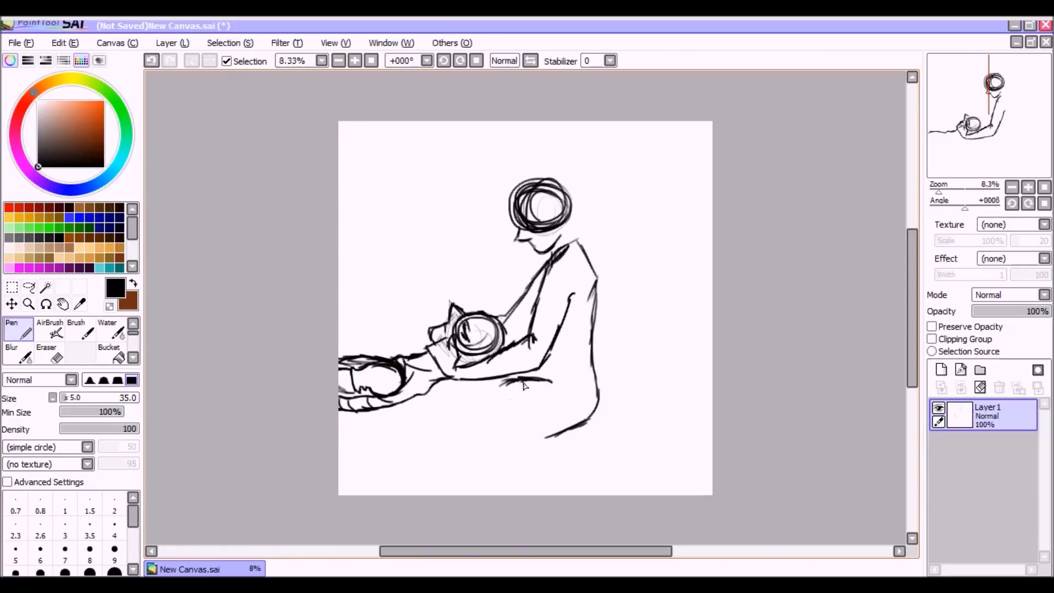
pyautogui.moveTo(552, 379)
pyautogui.mouseDown()
pyautogui.moveTo(520, 382)
pyautogui.moveTo(554, 374)
pyautogui.moveTo(461, 418)
pyautogui.mouseUp()
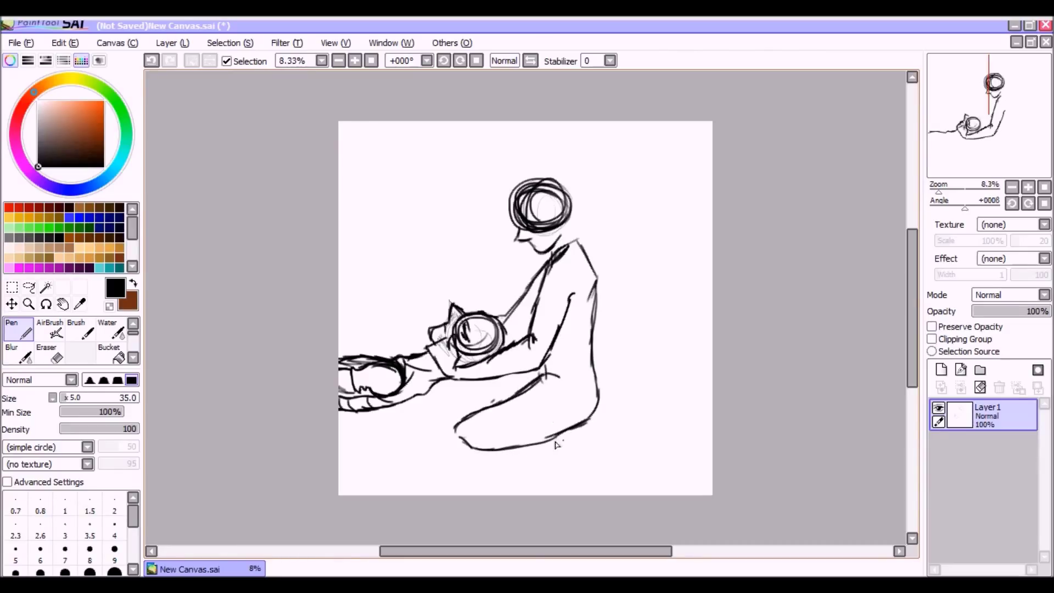
# - Clean up the kneeling figure's lower leg and draw the foot extending behind the hips
pyautogui.press('e')
pyautogui.moveTo(587, 423)
pyautogui.mouseDown()
pyautogui.moveTo(628, 405)
pyautogui.moveTo(621, 425)
pyautogui.moveTo(500, 437)
pyautogui.moveTo(551, 434)
pyautogui.mouseUp()
pyautogui.press('n')
pyautogui.press('e')
pyautogui.moveTo(622, 435); pyautogui.dragTo(590, 414)
pyautogui.press('n')
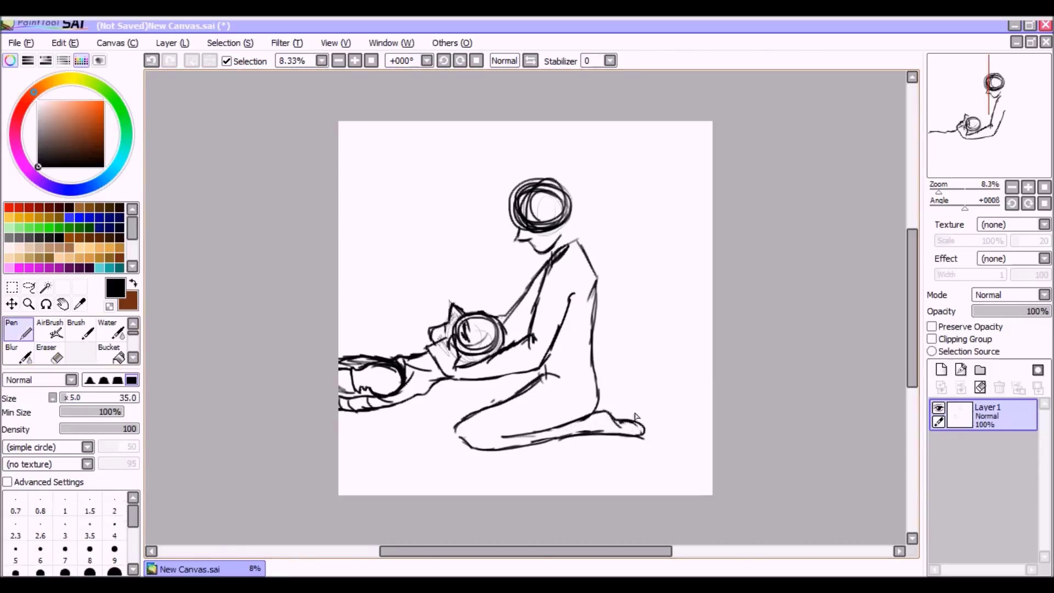
# - Lasso the lying figure's torso and rotate it so the body slopes down away from the head
pyautogui.click(29, 286)
pyautogui.moveTo(428, 343)
pyautogui.mouseDown()
pyautogui.moveTo(334, 417)
pyautogui.moveTo(427, 340)
pyautogui.mouseUp()
pyautogui.hotkey('ctrl', 't')
pyautogui.moveTo(413, 425); pyautogui.dragTo(424, 420)
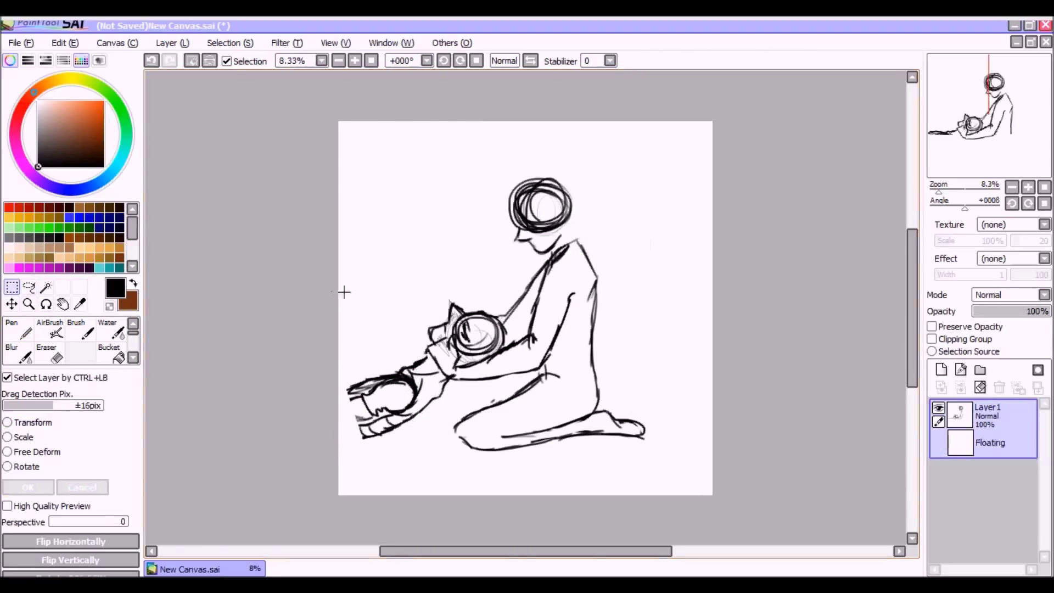
pyautogui.press('Return')
# - Select the lying head with the arms cradling it and transform them to sit lower over the kneeling legs
pyautogui.click(626, 214)
pyautogui.moveTo(505, 274); pyautogui.dragTo(551, 258)
pyautogui.moveTo(443, 377); pyautogui.dragTo(433, 345)
pyautogui.hotkey('ctrl', 't')
pyautogui.moveTo(624, 278); pyautogui.dragTo(604, 301)
pyautogui.press('Return')
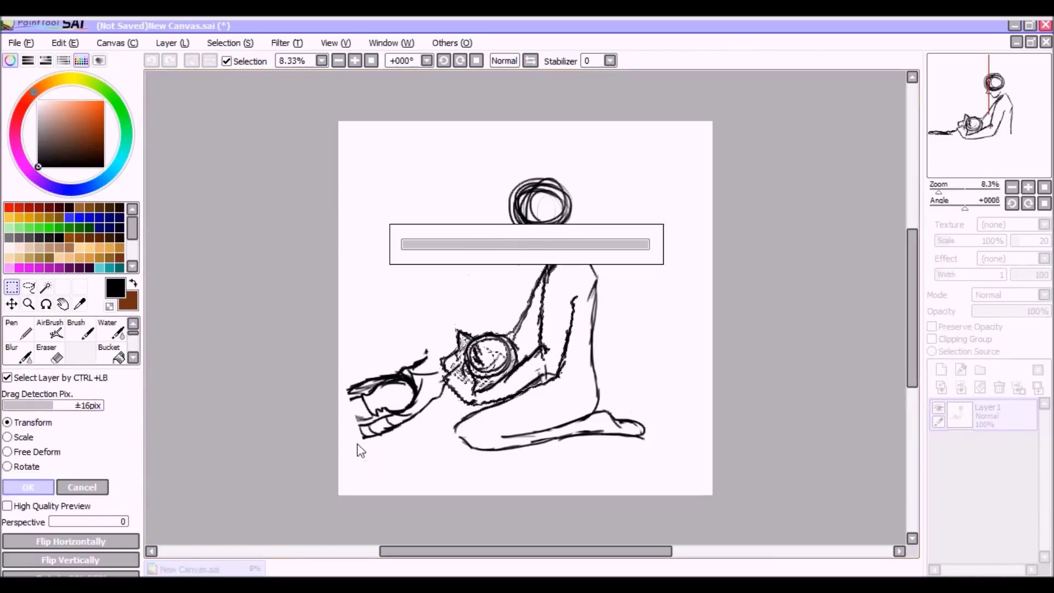
# - Select the lying figure's torso and shift it down to meet the repositioned head
pyautogui.moveTo(442, 363); pyautogui.dragTo(436, 384)
pyautogui.hotkey('ctrl', 't')
pyautogui.moveTo(433, 428); pyautogui.dragTo(465, 437)
pyautogui.press('Return')
# - Extend the outer contours of the lying figure's body to the canvas edge with the Pen
pyautogui.click(1012, 204)
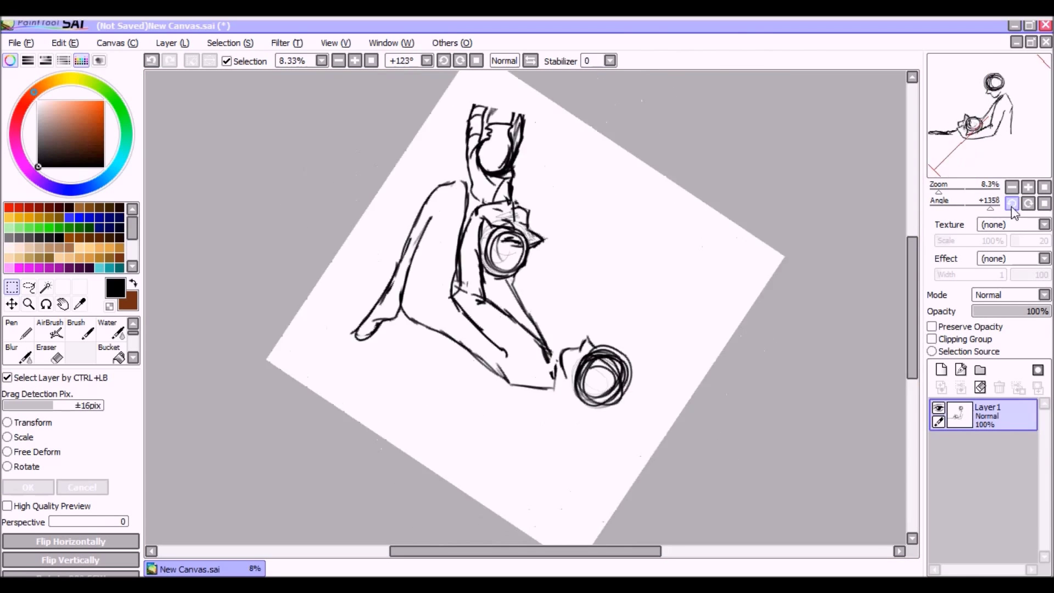
pyautogui.scroll(1, 619, 496)
pyautogui.moveTo(618, 496); pyautogui.dragTo(372, 438)
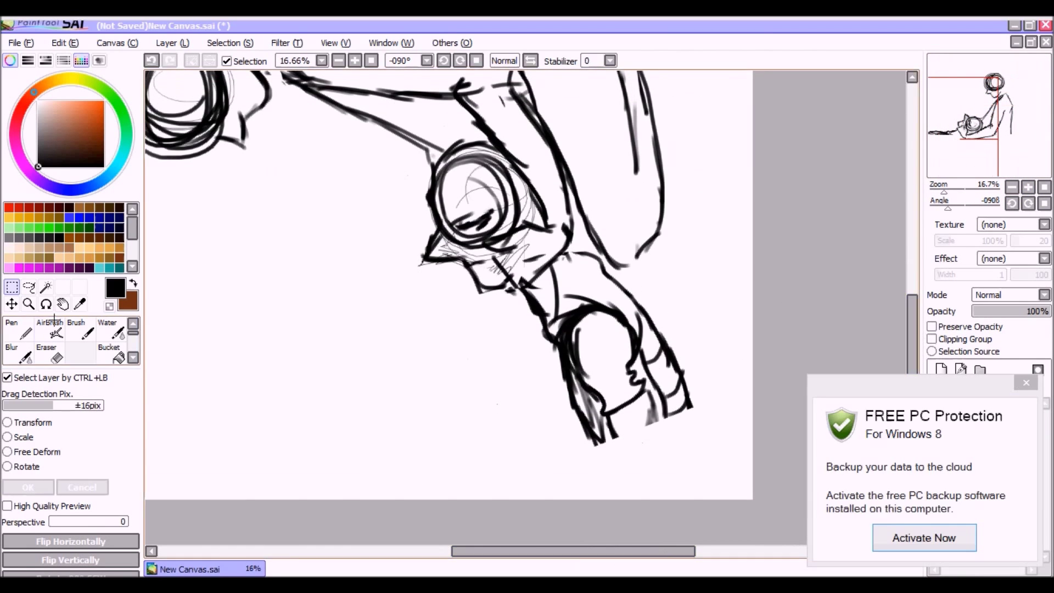
pyautogui.press('n')
pyautogui.moveTo(587, 423); pyautogui.dragTo(608, 497)
pyautogui.moveTo(690, 425); pyautogui.dragTo(698, 500)
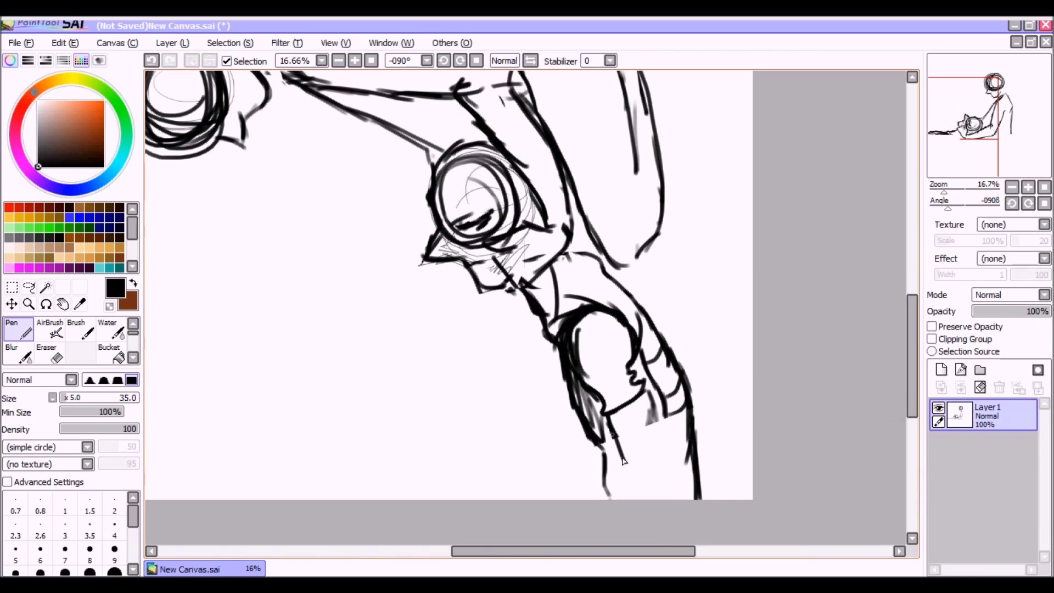
# - Extend the lying figure's arm and inner body lines to the canvas edge and add rough shading to the torso
pyautogui.moveTo(610, 434); pyautogui.dragTo(640, 479)
pyautogui.moveTo(664, 395); pyautogui.dragTo(689, 499)
pyautogui.moveTo(650, 406); pyautogui.dragTo(655, 468)
pyautogui.moveTo(651, 354); pyautogui.dragTo(680, 477)
pyautogui.moveTo(604, 453); pyautogui.dragTo(613, 496)
pyautogui.moveTo(601, 426); pyautogui.dragTo(631, 497)
pyautogui.moveTo(577, 315); pyautogui.dragTo(615, 390)
pyautogui.press('Home')
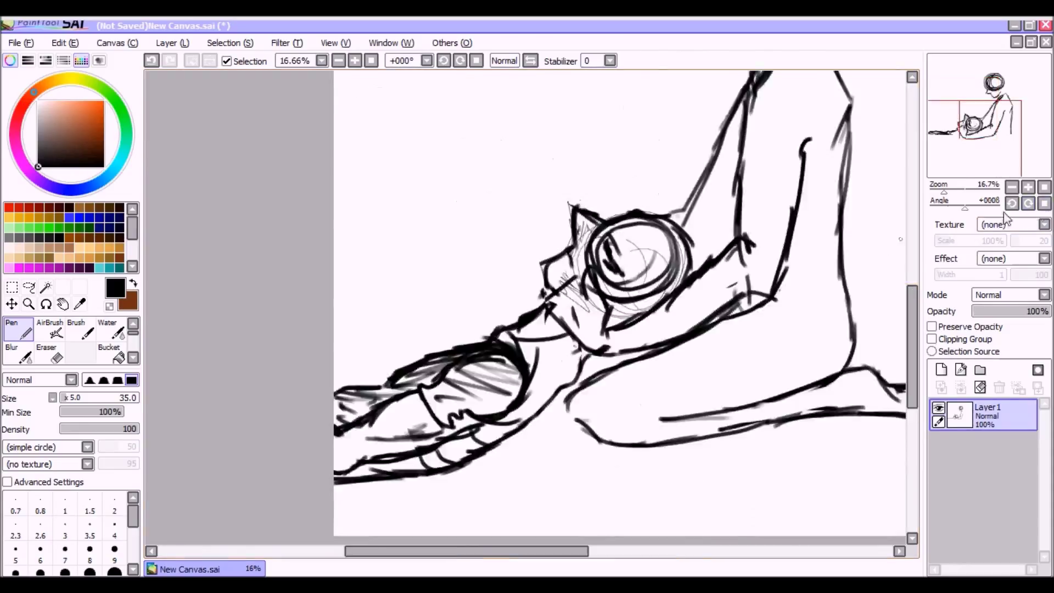
# - Lasso the kneeling figure's legs and move them down and closer to the lying figure
pyautogui.press('pagedown')
pyautogui.click(29, 287)
pyautogui.moveTo(543, 459); pyautogui.dragTo(478, 409)
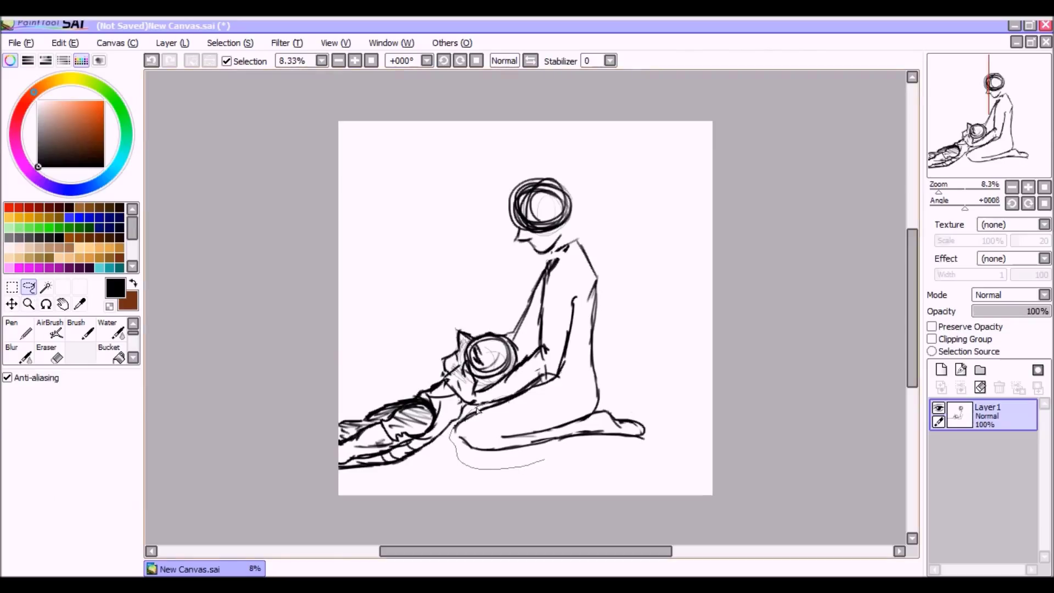
pyautogui.moveTo(586, 376); pyautogui.dragTo(586, 376)
pyautogui.hotkey('ctrl', 't')
pyautogui.moveTo(541, 431); pyautogui.dragTo(537, 431)
pyautogui.moveTo(455, 258)
pyautogui.mouseDown()
pyautogui.moveTo(542, 391)
pyautogui.moveTo(455, 258)
pyautogui.moveTo(675, 249)
pyautogui.moveTo(620, 261)
pyautogui.mouseUp()
pyautogui.hotkey('ctrl', 't')
pyautogui.press('Escape')
pyautogui.press('Return')
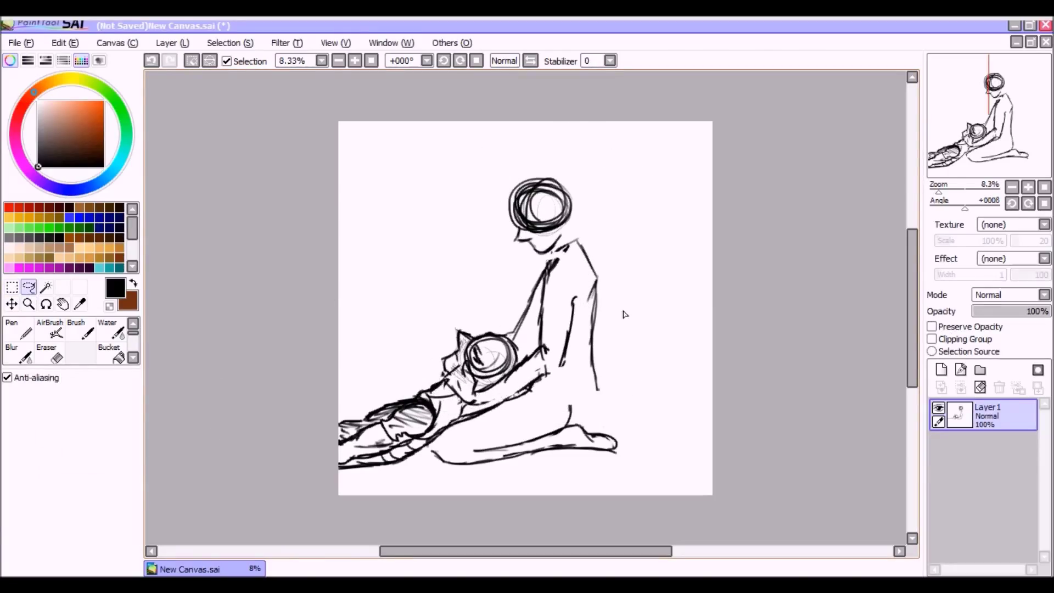
# - Select the kneeling figure's upper arm and rotate it about the elbow toward the lying figure
pyautogui.moveTo(583, 219)
pyautogui.mouseDown()
pyautogui.moveTo(606, 401)
pyautogui.moveTo(584, 396)
pyautogui.moveTo(531, 273)
pyautogui.mouseUp()
pyautogui.hotkey('ctrl', 't')
pyautogui.moveTo(595, 322)
pyautogui.mouseDown()
pyautogui.moveTo(560, 307)
pyautogui.moveTo(538, 327)
pyautogui.moveTo(155, 328)
pyautogui.mouseUp()
pyautogui.press('Return')
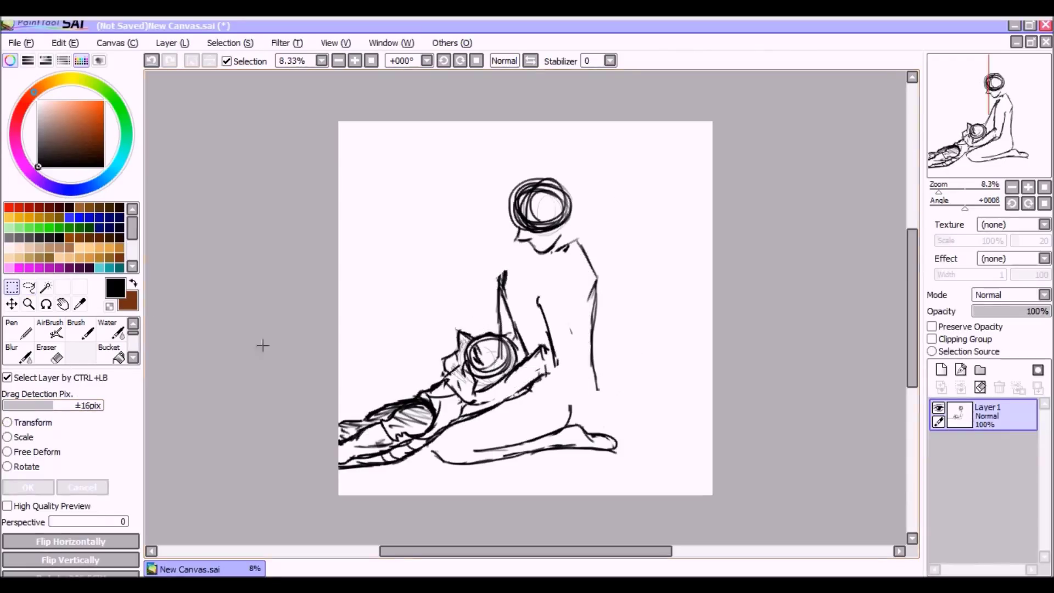
# - Select the kneeling figure's head and back and tilt them forward over the lying figure
pyautogui.moveTo(467, 243)
pyautogui.mouseDown()
pyautogui.moveTo(490, 263)
pyautogui.moveTo(507, 260)
pyautogui.moveTo(595, 444)
pyautogui.mouseUp()
pyautogui.hotkey('ctrl', 't')
pyautogui.moveTo(631, 341)
pyautogui.mouseDown()
pyautogui.moveTo(621, 311)
pyautogui.moveTo(587, 285)
pyautogui.moveTo(604, 367)
pyautogui.mouseUp()
pyautogui.press('Return')
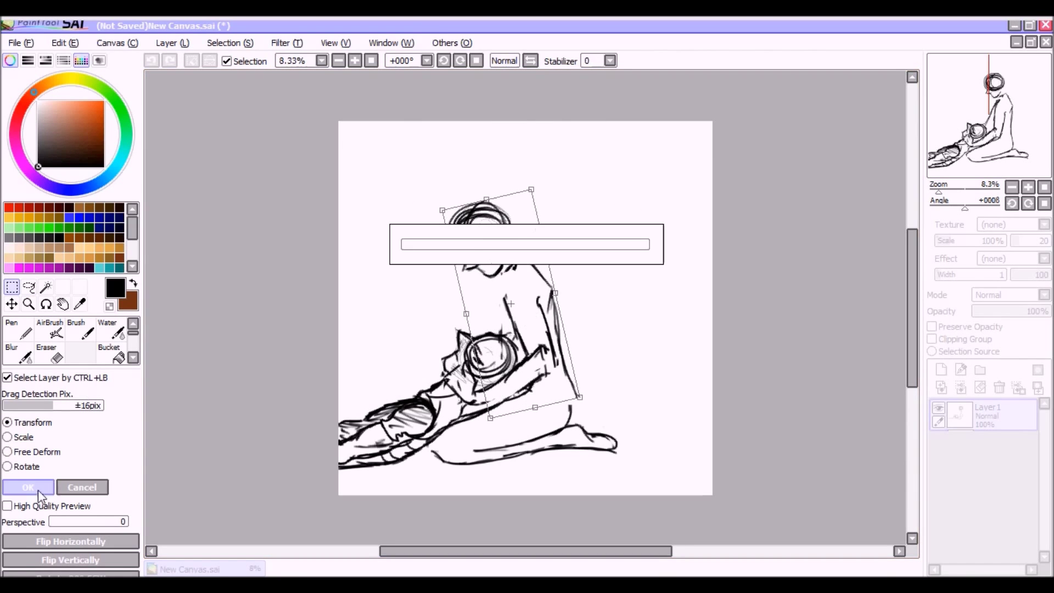
# - Join the kneeling figure's back to the hips, then clean up and redraw the elbow and thigh lines
pyautogui.click(25, 333)
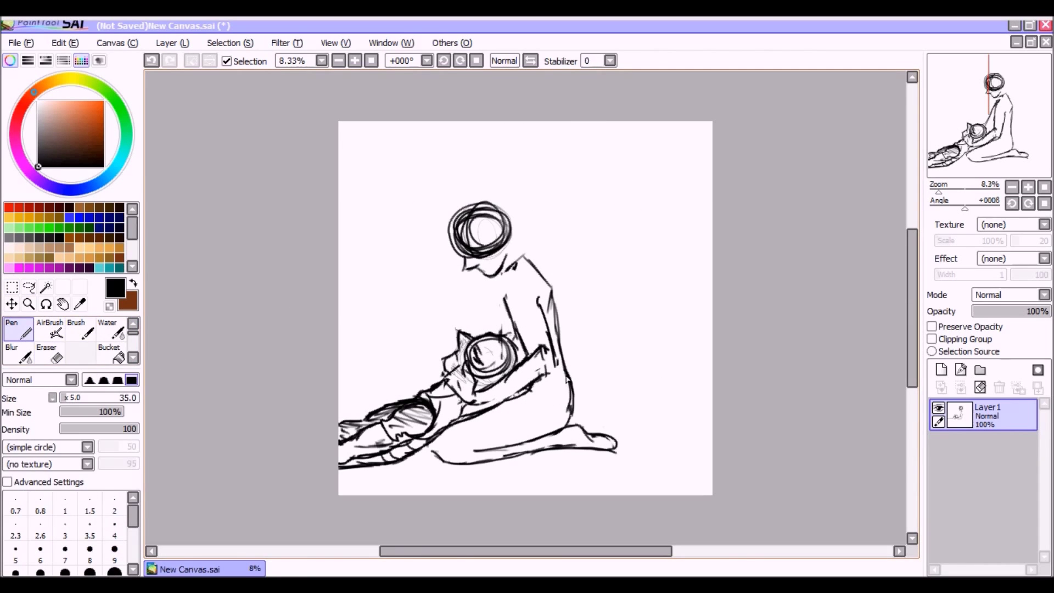
pyautogui.scroll(2, 505, 373)
pyautogui.moveTo(535, 351)
pyautogui.mouseDown()
pyautogui.moveTo(586, 371)
pyautogui.moveTo(439, 431)
pyautogui.mouseUp()
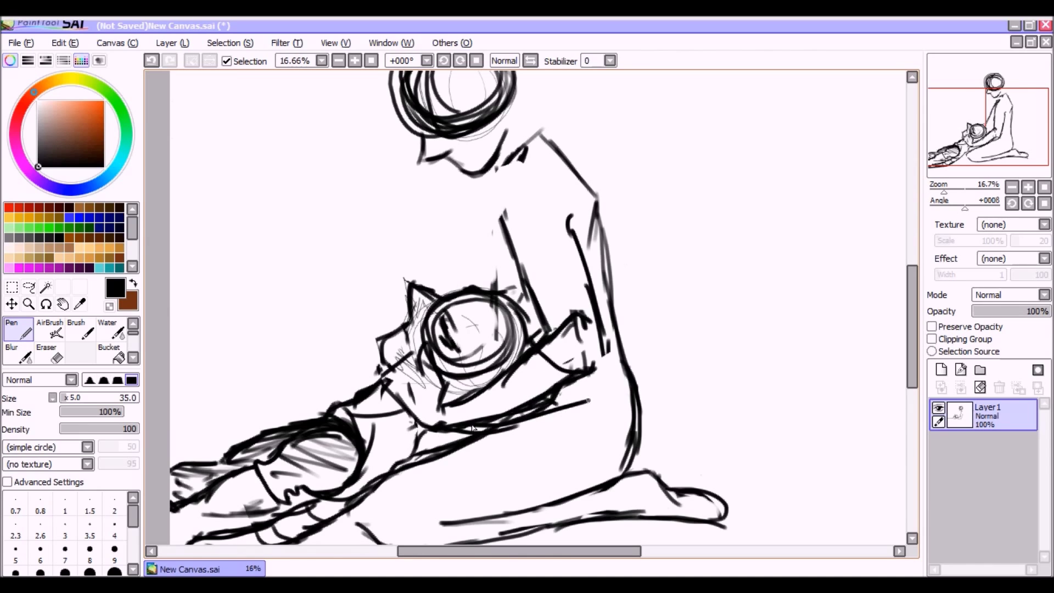
pyautogui.moveTo(623, 349); pyautogui.dragTo(546, 406)
pyautogui.press('e')
pyautogui.moveTo(595, 313)
pyautogui.mouseDown()
pyautogui.moveTo(549, 340)
pyautogui.moveTo(582, 366)
pyautogui.mouseUp()
pyautogui.press('n')
# - Sketch the hand holding the lying head and the kneeling figure's chest line up to the neck
pyautogui.moveTo(998, 147); pyautogui.dragTo(996, 141)
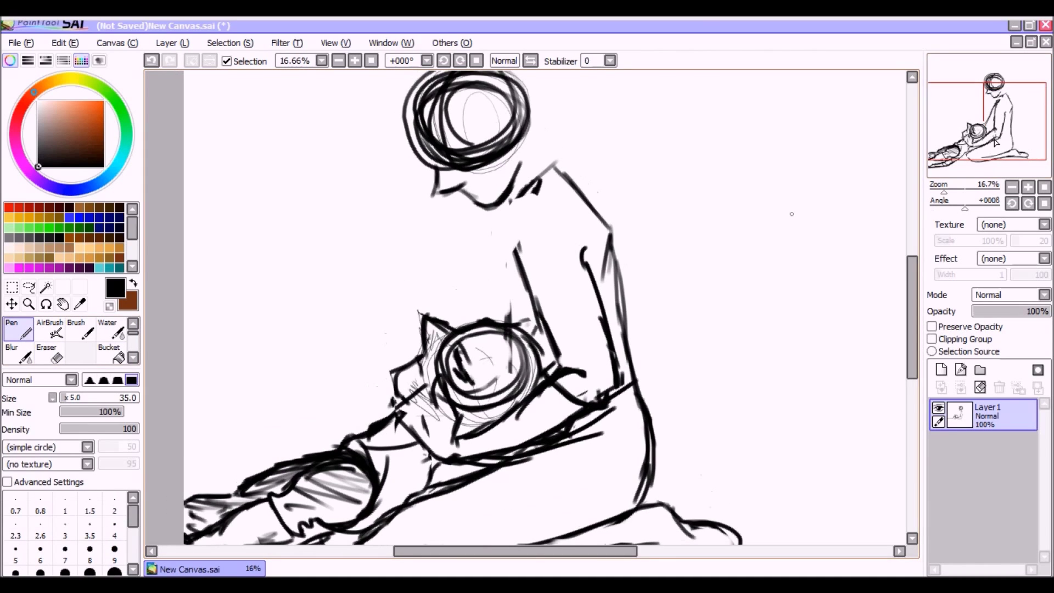
pyautogui.moveTo(392, 427); pyautogui.dragTo(406, 455)
pyautogui.moveTo(1014, 121); pyautogui.dragTo(1013, 113)
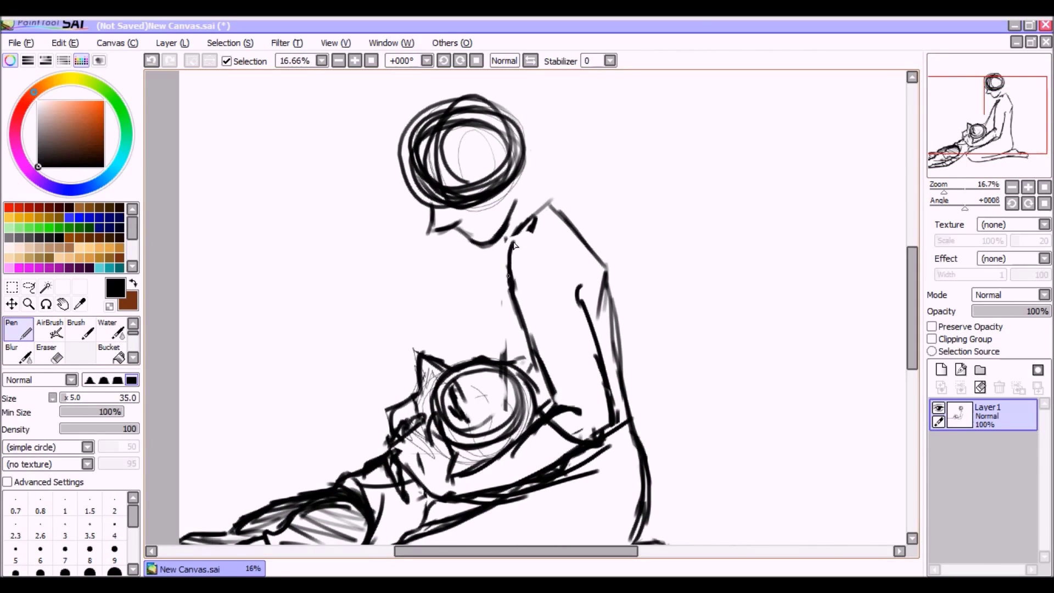
# - Sketch spiky hair around the kneeling figure's head and neck
pyautogui.click(1011, 187)
pyautogui.moveTo(496, 181)
pyautogui.mouseDown()
pyautogui.moveTo(438, 265)
pyautogui.moveTo(516, 253)
pyautogui.moveTo(526, 267)
pyautogui.moveTo(506, 316)
pyautogui.mouseUp()
pyautogui.moveTo(533, 257); pyautogui.dragTo(558, 321)
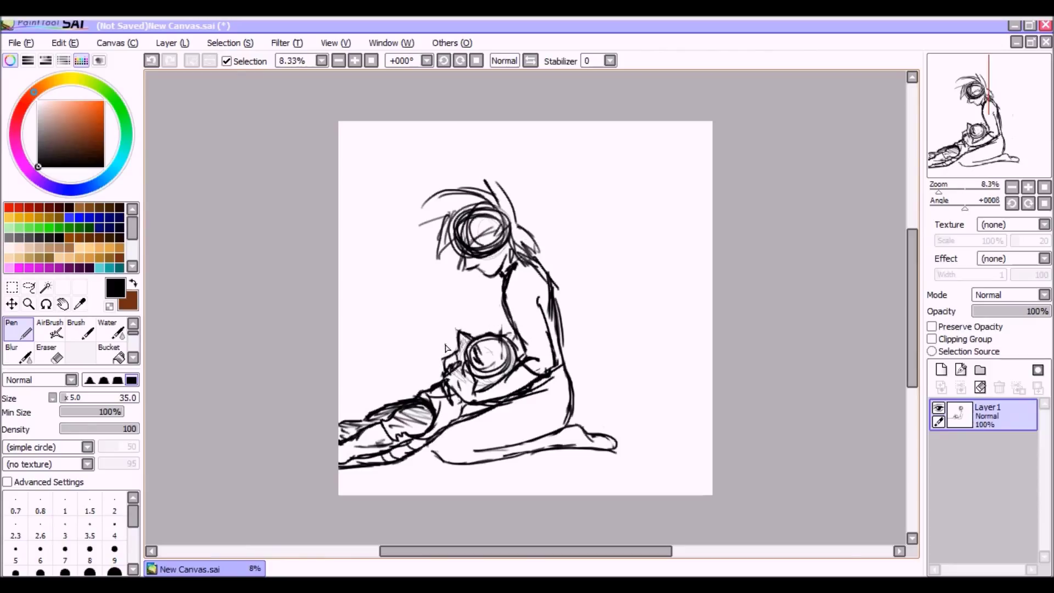
# - Draw a vertical wall line beside the figures and a floor line behind the kneeling figure's foot
pyautogui.moveTo(385, 126); pyautogui.dragTo(394, 404)
pyautogui.moveTo(571, 421); pyautogui.dragTo(712, 400)
pyautogui.hotkey('ctrl', 'z')
pyautogui.moveTo(576, 435); pyautogui.dragTo(730, 435)
pyautogui.moveTo(469, 160); pyautogui.dragTo(716, 156)
pyautogui.moveTo(565, 350); pyautogui.dragTo(711, 327)
pyautogui.moveTo(712, 336); pyautogui.dragTo(596, 351)
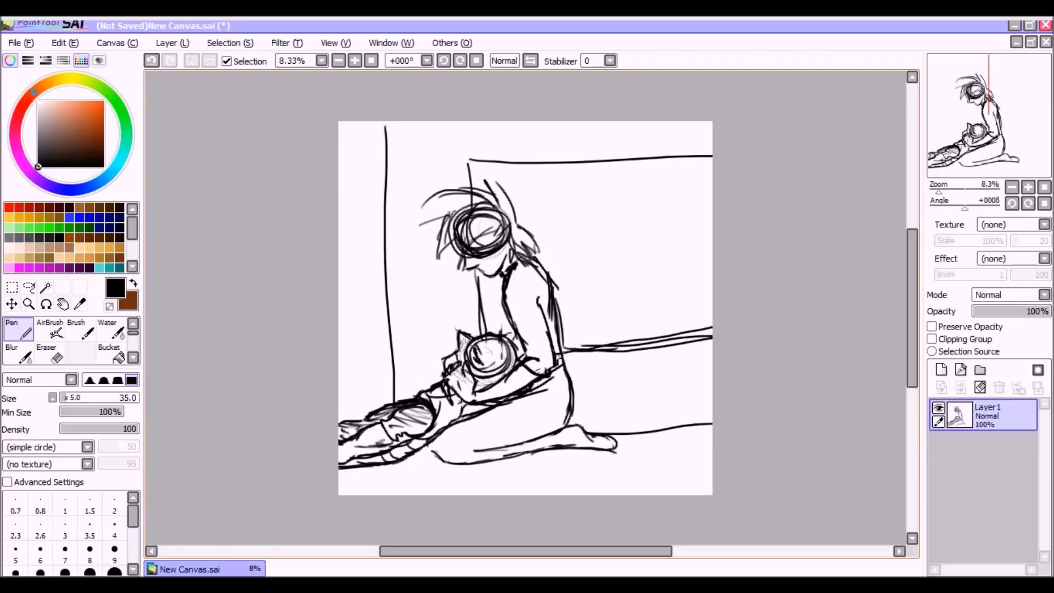
pyautogui.click(152, 61)
pyautogui.click(152, 61)
pyautogui.click(151, 61)
# - Sketch a window frame behind the kneeling figure's head with vertical side lines and a double sill
pyautogui.moveTo(466, 124); pyautogui.dragTo(469, 189)
pyautogui.moveTo(510, 236); pyautogui.dragTo(713, 225)
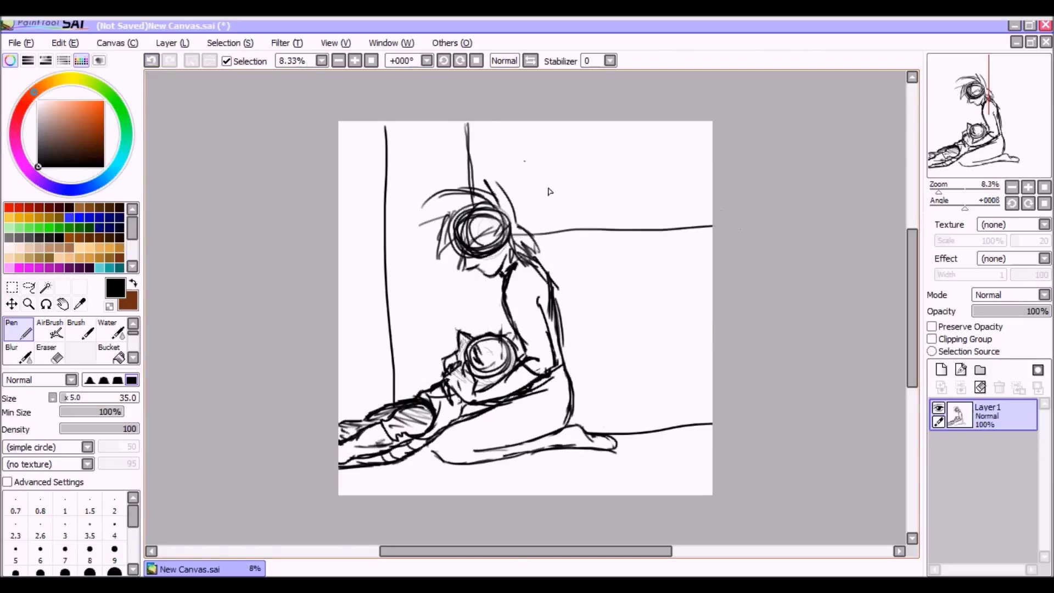
pyautogui.moveTo(495, 211); pyautogui.dragTo(712, 207)
# - Add light streak marks inside the window area
pyautogui.moveTo(547, 136); pyautogui.dragTo(552, 158)
pyautogui.moveTo(592, 133); pyautogui.dragTo(597, 149)
pyautogui.moveTo(610, 169); pyautogui.dragTo(602, 192)
pyautogui.moveTo(619, 125); pyautogui.dragTo(627, 195)
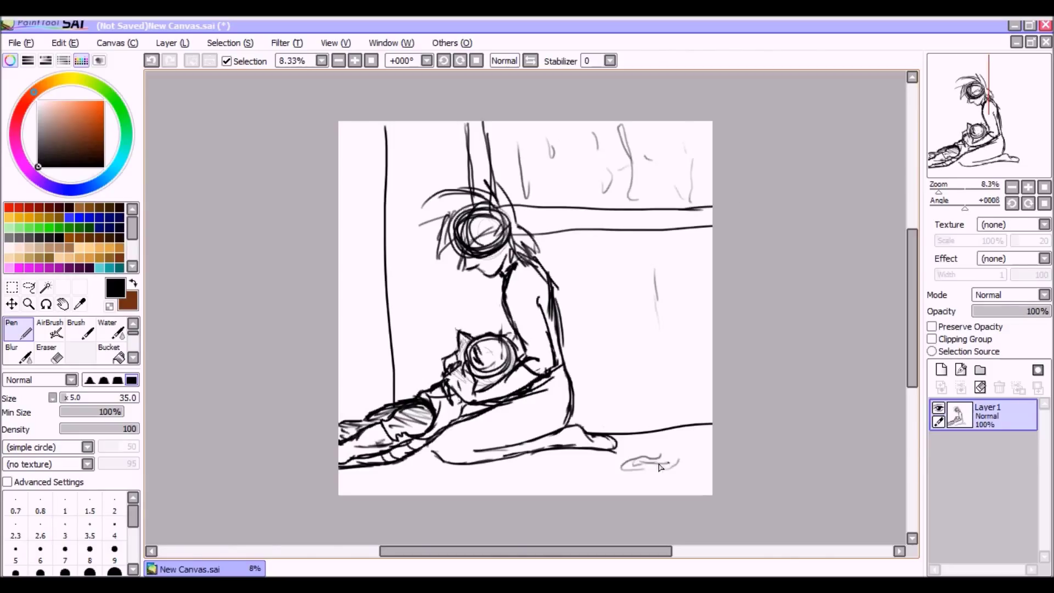
# - Add a new layer for line art, fade the sketch on Layer1 to 14% opacity, and make the new layer active
pyautogui.click(941, 370)
pyautogui.click(987, 447)
pyautogui.moveTo(1037, 310); pyautogui.dragTo(978, 310)
pyautogui.scroll(5, 525, 306)
pyautogui.moveTo(204, 392); pyautogui.dragTo(263, 387)
pyautogui.hotkey('ctrl', 'z')
pyautogui.click(961, 417)
# - Try to ink the first nose line of the kneeling figure on the new layer
pyautogui.moveTo(340, 381); pyautogui.dragTo(442, 396)
pyautogui.hotkey('ctrl', 'z')
pyautogui.moveTo(351, 325)
pyautogui.mouseDown()
pyautogui.moveTo(404, 354)
pyautogui.moveTo(470, 289)
pyautogui.mouseUp()
# - Open the reference drawing amos_wrong_turn_1-31-15.sai
pyautogui.hotkey('alt', 'f')
pyautogui.press('o')
pyautogui.click(344, 365)
pyautogui.click(522, 428)
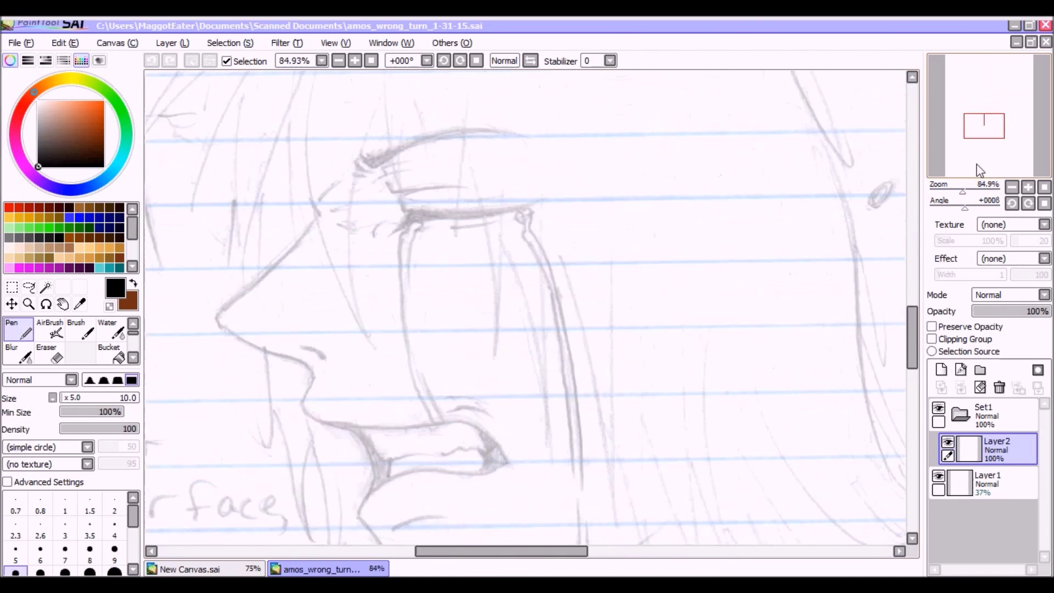
# - Arrange the reference drawing and the canvas side by side as floating windows
pyautogui.click(1030, 42)
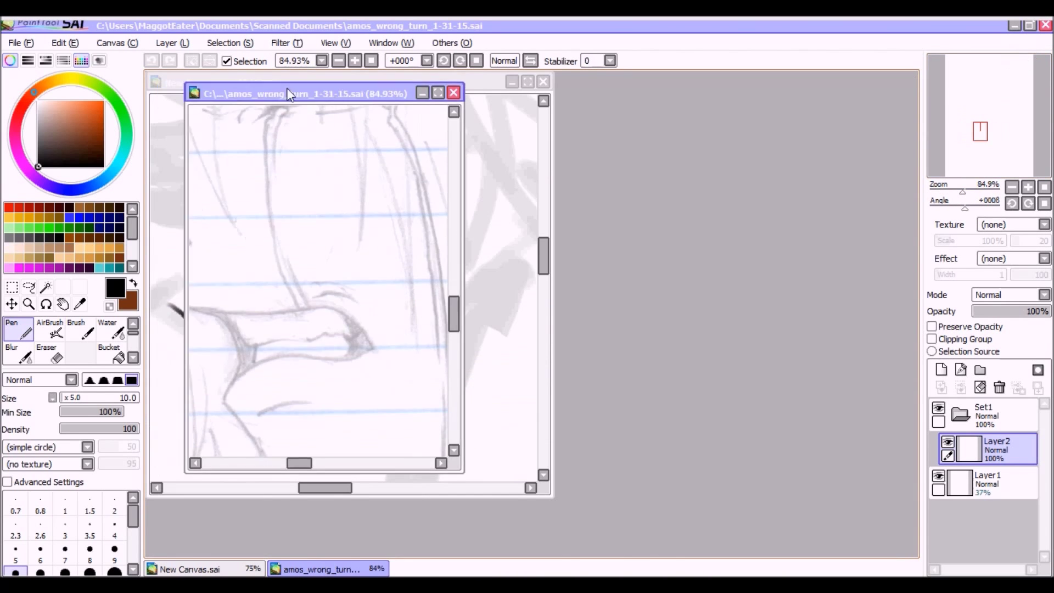
pyautogui.moveTo(305, 91); pyautogui.dragTo(776, 99)
pyautogui.moveTo(630, 494); pyautogui.dragTo(693, 501)
# - Undo the trial nose line and ink the kneeling figure's profile from nose to chin, following the reference face
pyautogui.click(1028, 203)
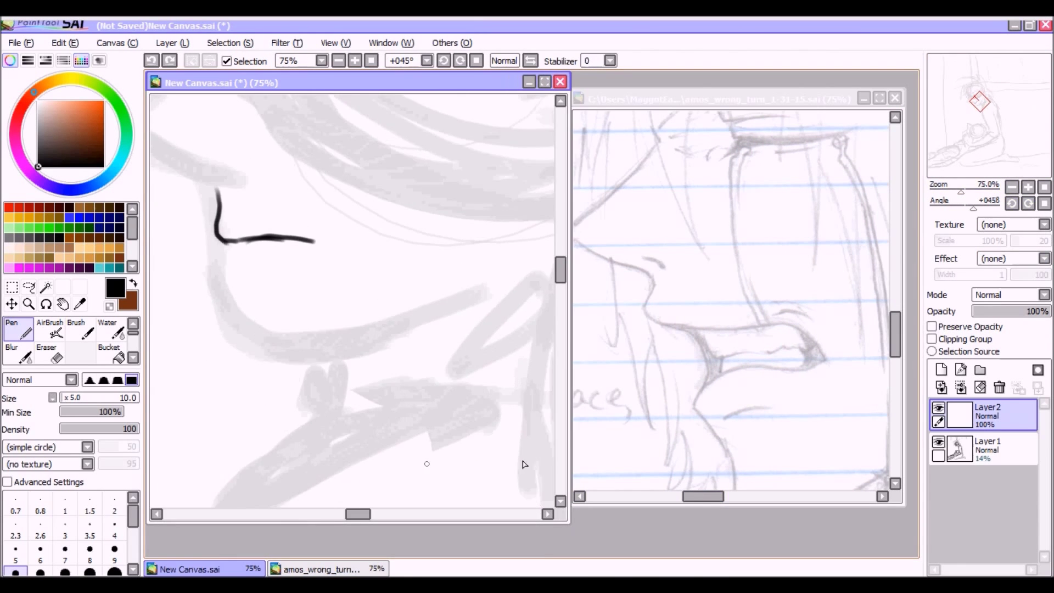
pyautogui.hotkey('ctrl', 'z')
pyautogui.moveTo(294, 198)
pyautogui.mouseDown()
pyautogui.moveTo(225, 300)
pyautogui.moveTo(301, 360)
pyautogui.moveTo(443, 394)
pyautogui.moveTo(339, 421)
pyautogui.moveTo(327, 332)
pyautogui.moveTo(384, 420)
pyautogui.moveTo(472, 384)
pyautogui.mouseUp()
pyautogui.scroll(-2, 357, 330)
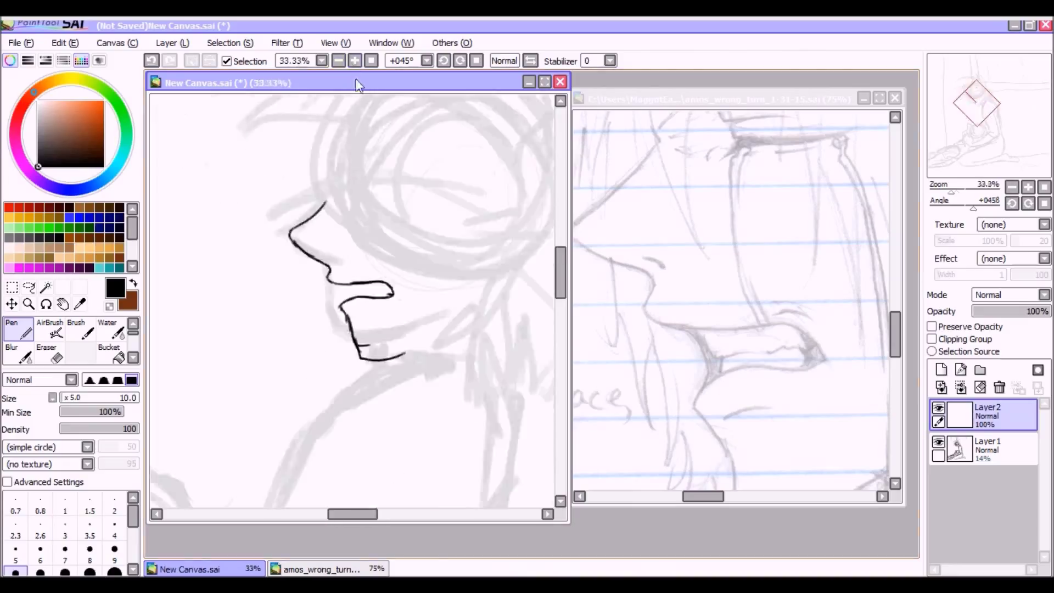
# - Clean up and redraw the chin and jaw line, and add the nostril and clenched-teeth details
pyautogui.scroll(1, 356, 329)
pyautogui.press('e')
pyautogui.moveTo(362, 384); pyautogui.dragTo(433, 378)
pyautogui.press('n')
pyautogui.moveTo(343, 324); pyautogui.dragTo(443, 354)
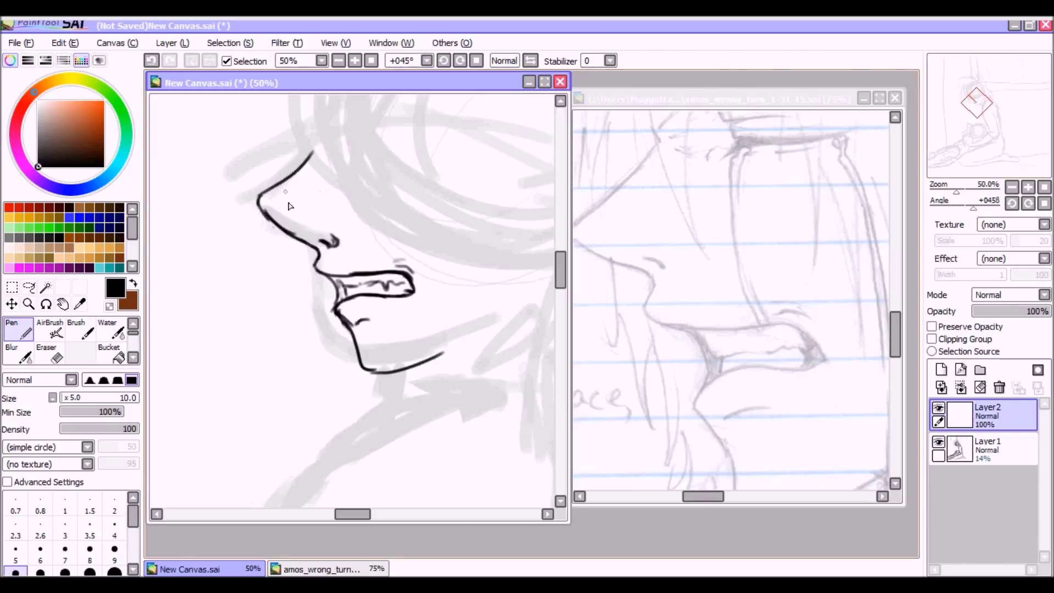
# - Reshape the nose with a sharper bridge and extend the profile up into the forehead
pyautogui.press('e')
pyautogui.press('n')
pyautogui.moveTo(310, 153)
pyautogui.mouseDown()
pyautogui.moveTo(269, 220)
pyautogui.moveTo(284, 238)
pyautogui.mouseUp()
pyautogui.moveTo(340, 107)
pyautogui.mouseDown()
pyautogui.moveTo(310, 200)
pyautogui.moveTo(271, 236)
pyautogui.moveTo(298, 208)
pyautogui.mouseUp()
pyautogui.press('e')
pyautogui.press('n')
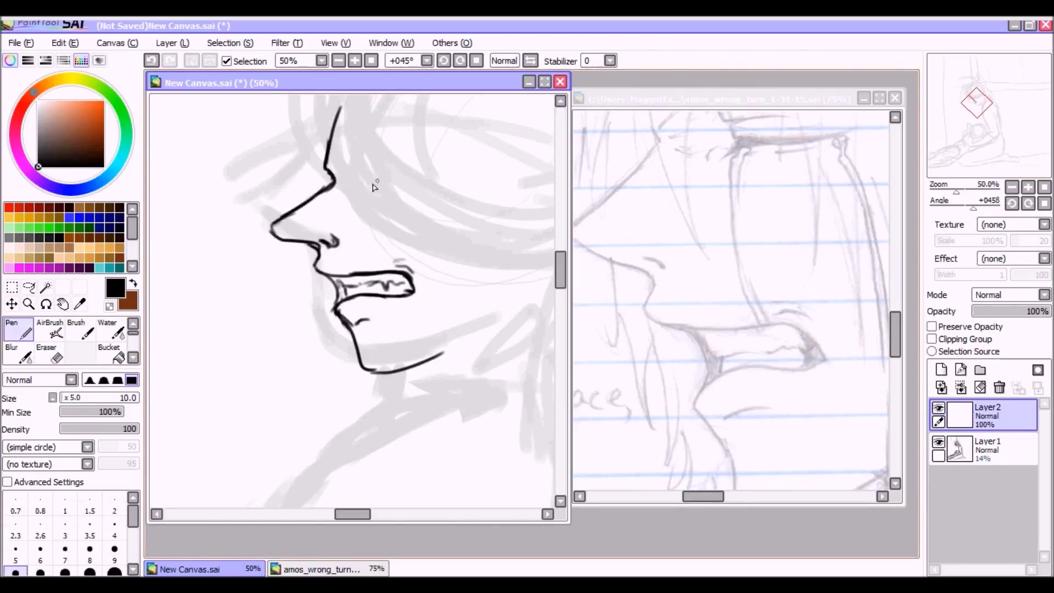
# - Ink the closed eye with its creases and the eyebrow, following the reference face
pyautogui.scroll(2, 358, 207)
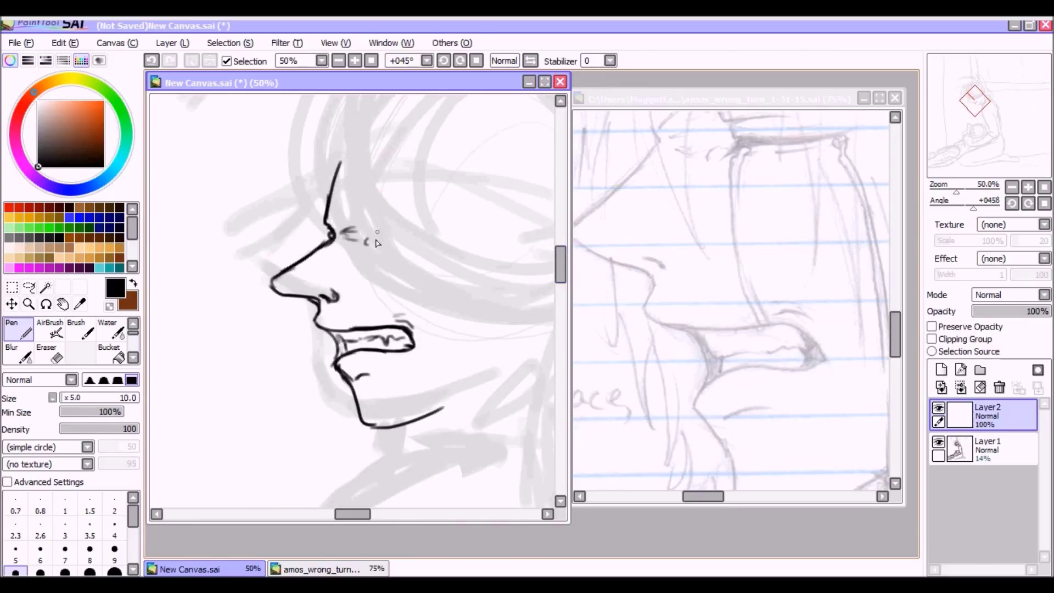
pyautogui.scroll(3, 765, 100)
pyautogui.moveTo(368, 219); pyautogui.dragTo(371, 230)
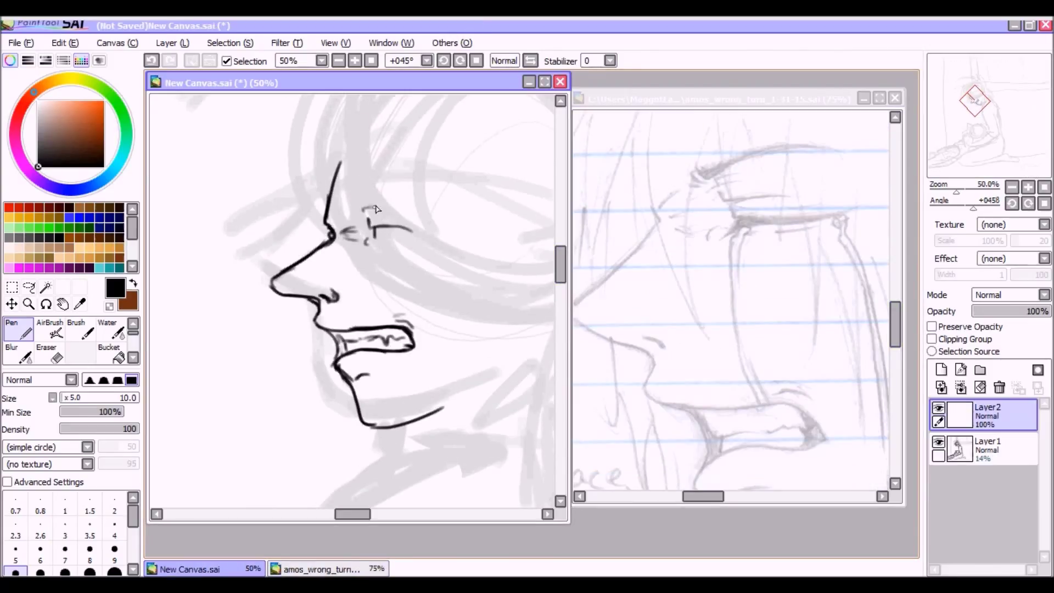
pyautogui.moveTo(373, 195); pyautogui.dragTo(444, 192)
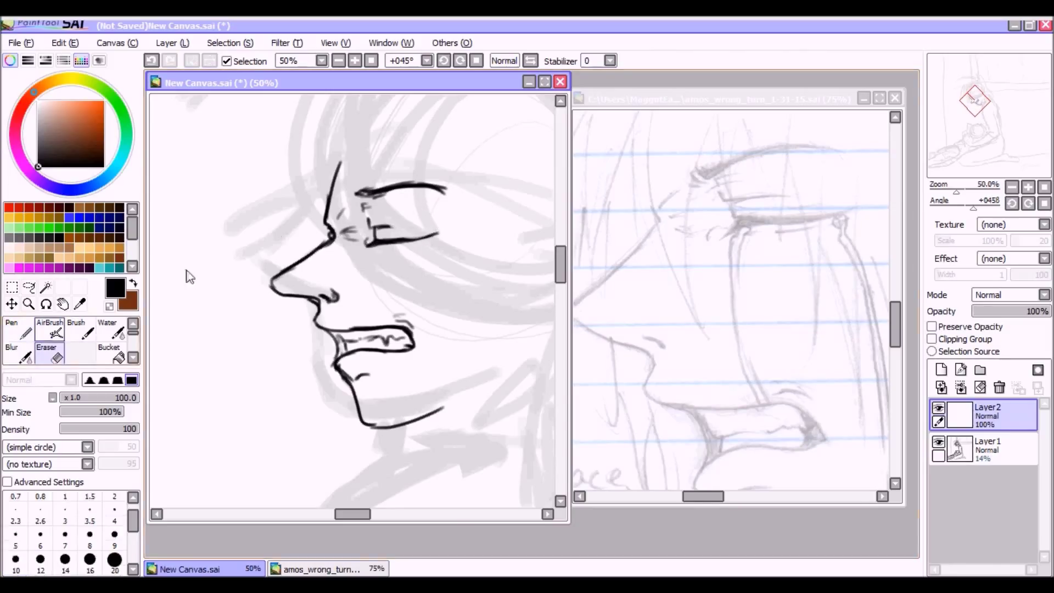
# - Ink the tear stream running from the closed eye across the cheek to the jaw, and detail the eye's inner corner
pyautogui.moveTo(431, 236)
pyautogui.mouseDown()
pyautogui.moveTo(458, 290)
pyautogui.moveTo(447, 422)
pyautogui.mouseUp()
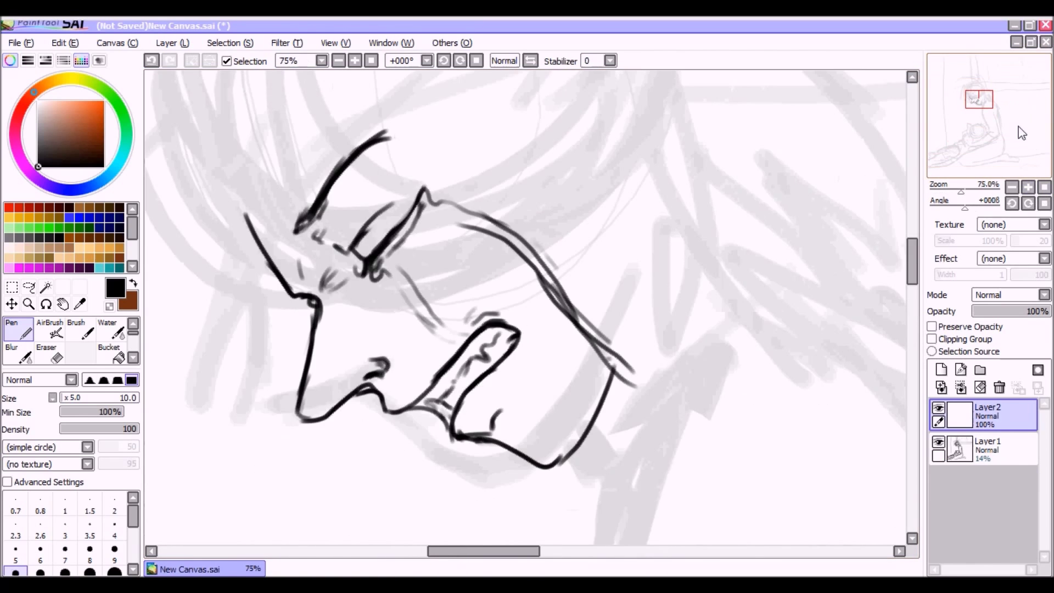
pyautogui.scroll(3, 417, 317)
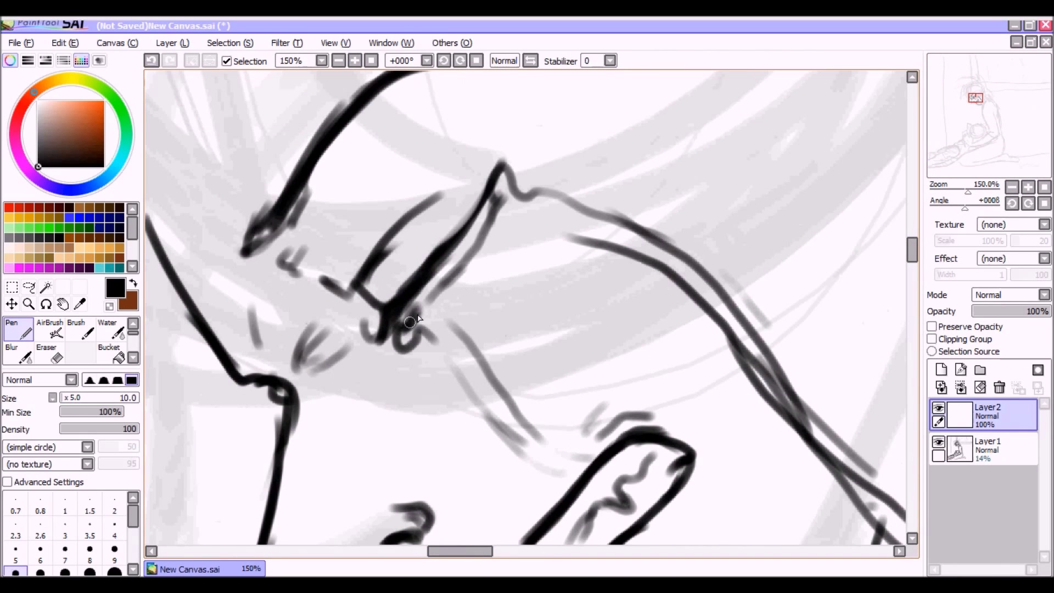
pyautogui.moveTo(410, 322)
pyautogui.mouseDown()
pyautogui.moveTo(420, 308)
pyautogui.moveTo(422, 335)
pyautogui.moveTo(497, 220)
pyautogui.mouseUp()
pyautogui.click(50, 354)
pyautogui.moveTo(406, 326)
pyautogui.mouseDown()
pyautogui.moveTo(412, 310)
pyautogui.moveTo(408, 318)
pyautogui.mouseUp()
pyautogui.press('n')
pyautogui.click(339, 61)
pyautogui.click(355, 60)
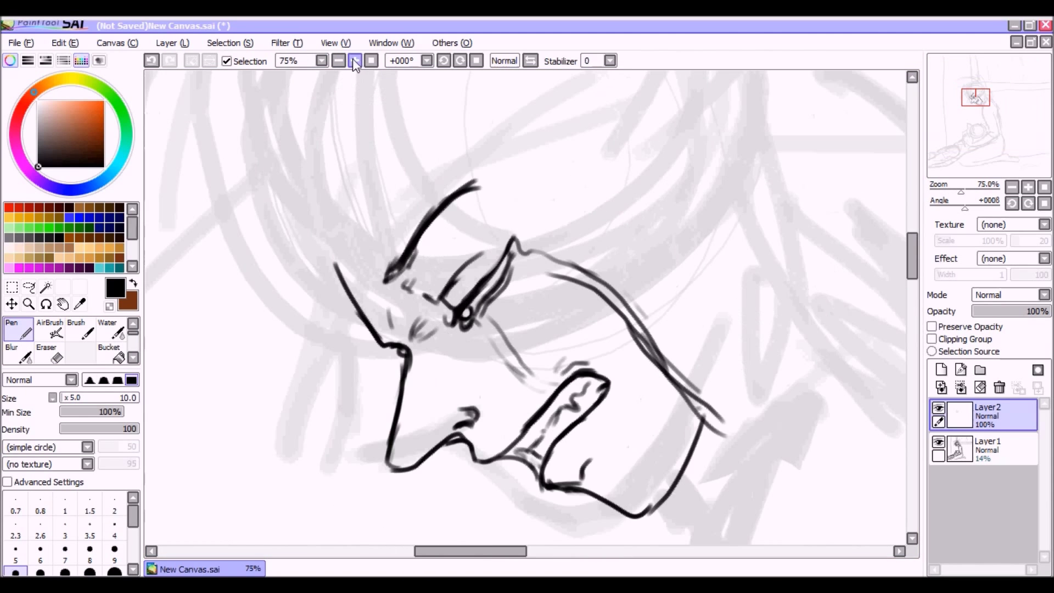
# - Erase the clenched teeth from the kneeling figure's mouth with a resized eraser
pyautogui.moveTo(791, 207)
pyautogui.mouseDown()
pyautogui.moveTo(322, 349)
pyautogui.moveTo(501, 501)
pyautogui.moveTo(631, 286)
pyautogui.moveTo(554, 334)
pyautogui.moveTo(659, 274)
pyautogui.mouseUp()
pyautogui.press('e')
pyautogui.press(']')
pyautogui.press(']')
pyautogui.press(']')
pyautogui.press('[')
pyautogui.press('[')
pyautogui.click(18, 329)
# - Open zung and cousin9.jpg as a mouth reference and arrange it beside the canvas
pyautogui.hotkey('ctrl', 'o')
pyautogui.scroll(-5, 231, 330)
pyautogui.click(225, 311)
pyautogui.click(344, 346)
pyautogui.click(524, 427)
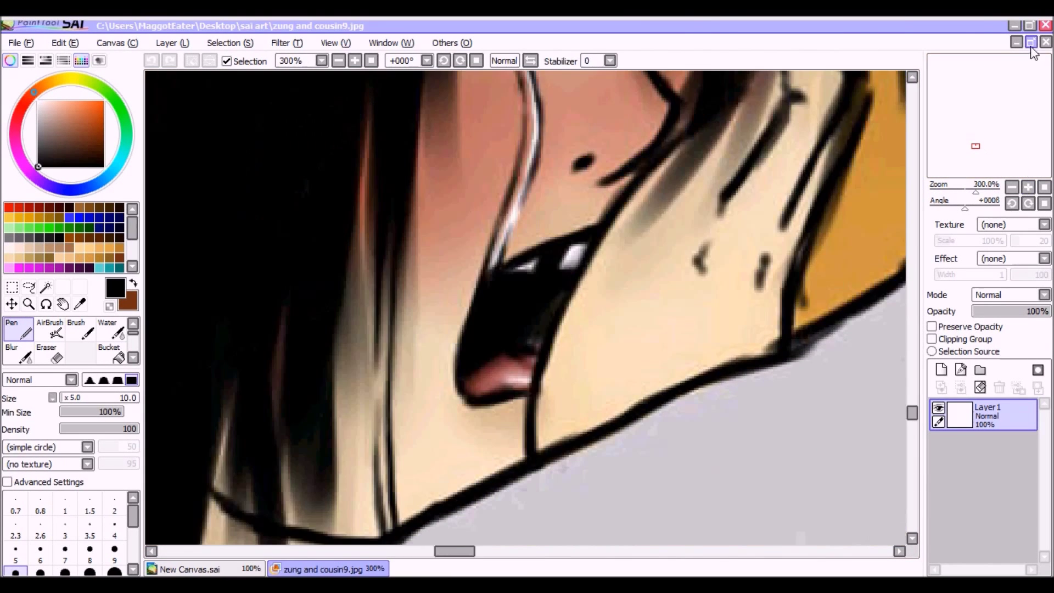
pyautogui.click(1031, 43)
pyautogui.click(423, 160)
pyautogui.moveTo(329, 176); pyautogui.dragTo(406, 274)
pyautogui.moveTo(247, 216); pyautogui.dragTo(258, 324)
# - Redraw the kneeling figure's open mouth from the reference, and ink a tear stream from the inner eye corner to the mouth
pyautogui.scroll(3, 307, 134)
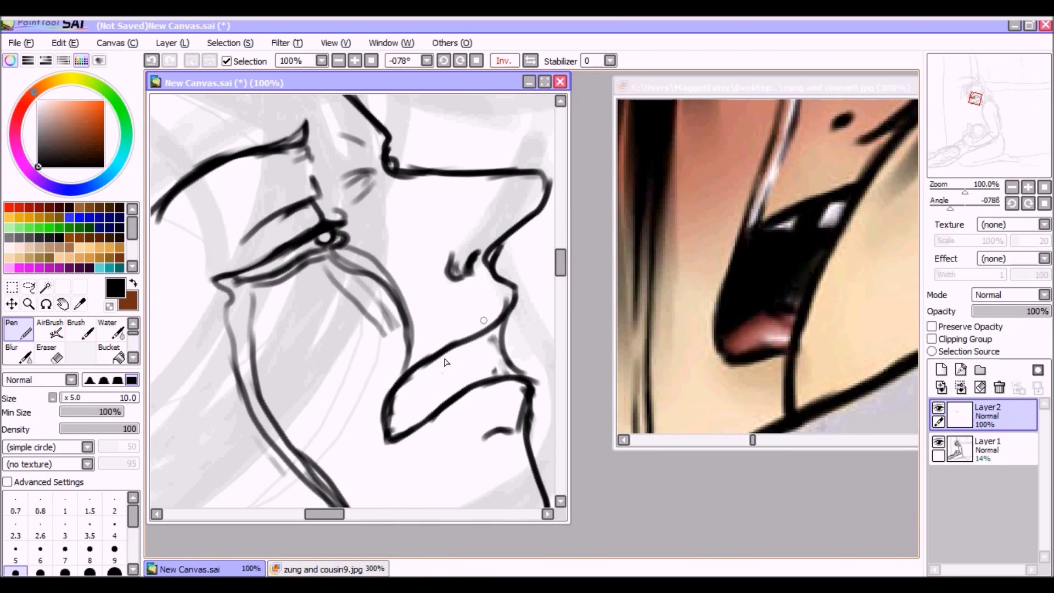
pyautogui.moveTo(422, 348)
pyautogui.mouseDown()
pyautogui.moveTo(395, 384)
pyautogui.moveTo(404, 404)
pyautogui.mouseUp()
pyautogui.moveTo(389, 351); pyautogui.dragTo(392, 395)
pyautogui.moveTo(274, 236)
pyautogui.mouseDown()
pyautogui.moveTo(218, 305)
pyautogui.moveTo(318, 222)
pyautogui.moveTo(247, 291)
pyautogui.moveTo(227, 349)
pyautogui.mouseUp()
pyautogui.moveTo(414, 343); pyautogui.dragTo(386, 376)
pyautogui.moveTo(390, 277)
pyautogui.mouseDown()
pyautogui.moveTo(384, 351)
pyautogui.moveTo(494, 342)
pyautogui.moveTo(466, 350)
pyautogui.mouseUp()
pyautogui.moveTo(394, 360)
pyautogui.mouseDown()
pyautogui.moveTo(383, 433)
pyautogui.moveTo(491, 369)
pyautogui.moveTo(524, 384)
pyautogui.mouseUp()
pyautogui.moveTo(513, 307); pyautogui.dragTo(491, 373)
# - Return the canvas to its unflipped, unrotated view and fill the open mouth's interior with dark hatching
pyautogui.click(504, 60)
pyautogui.click(1044, 204)
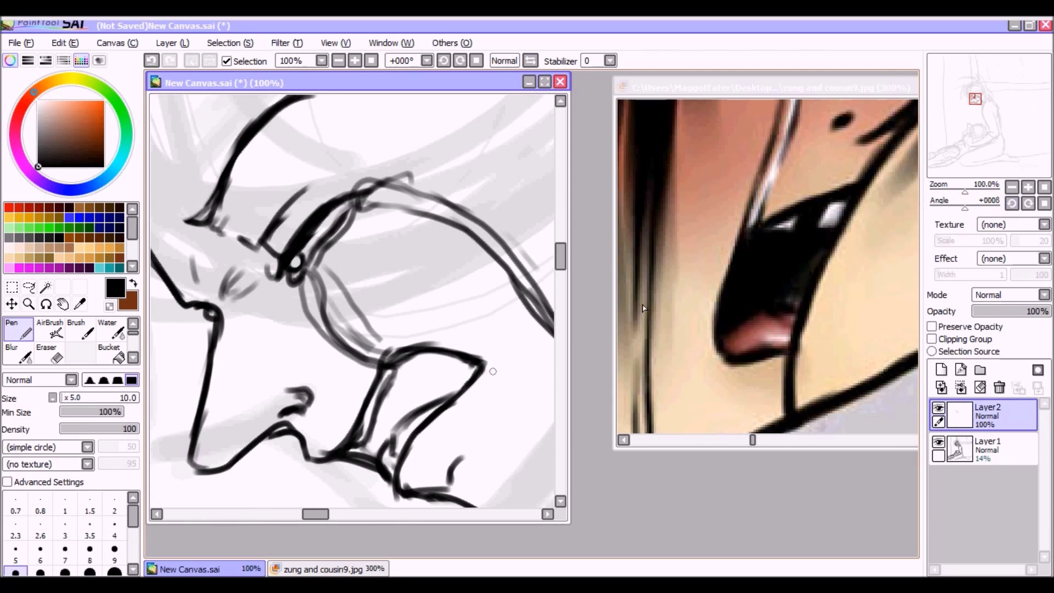
pyautogui.moveTo(395, 392); pyautogui.dragTo(384, 439)
pyautogui.moveTo(420, 378); pyautogui.dragTo(378, 436)
pyautogui.scroll(-4, 356, 307)
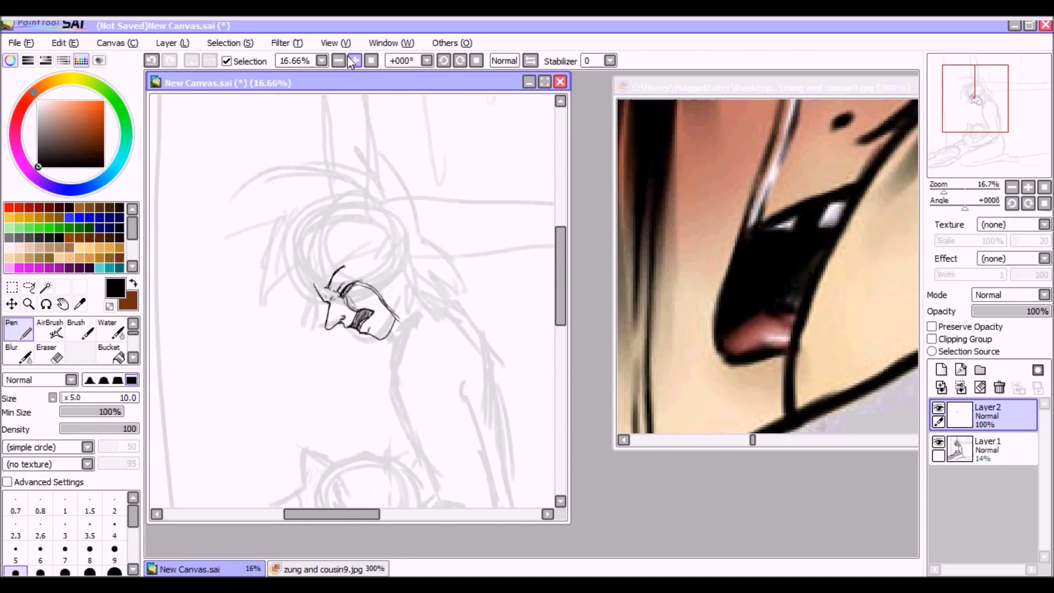
# - Erase the eyebrow and upper eye lines and redraw them shorter and closer together as a scrunched eye
pyautogui.scroll(2, 305, 217)
pyautogui.press('e')
pyautogui.press('n')
pyautogui.moveTo(329, 243); pyautogui.dragTo(279, 260)
pyautogui.press('e')
pyautogui.moveTo(340, 269)
pyautogui.mouseDown()
pyautogui.moveTo(324, 285)
pyautogui.moveTo(331, 272)
pyautogui.mouseUp()
pyautogui.press('n')
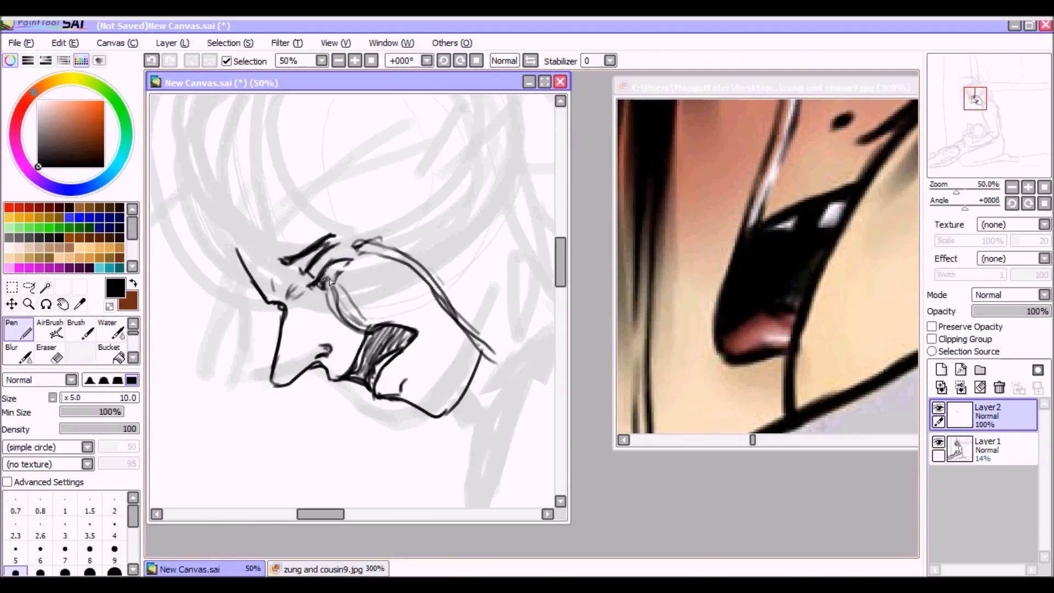
# - Maximize the canvas, select the inked face and reposition it slightly on the sketched head
pyautogui.click(544, 81)
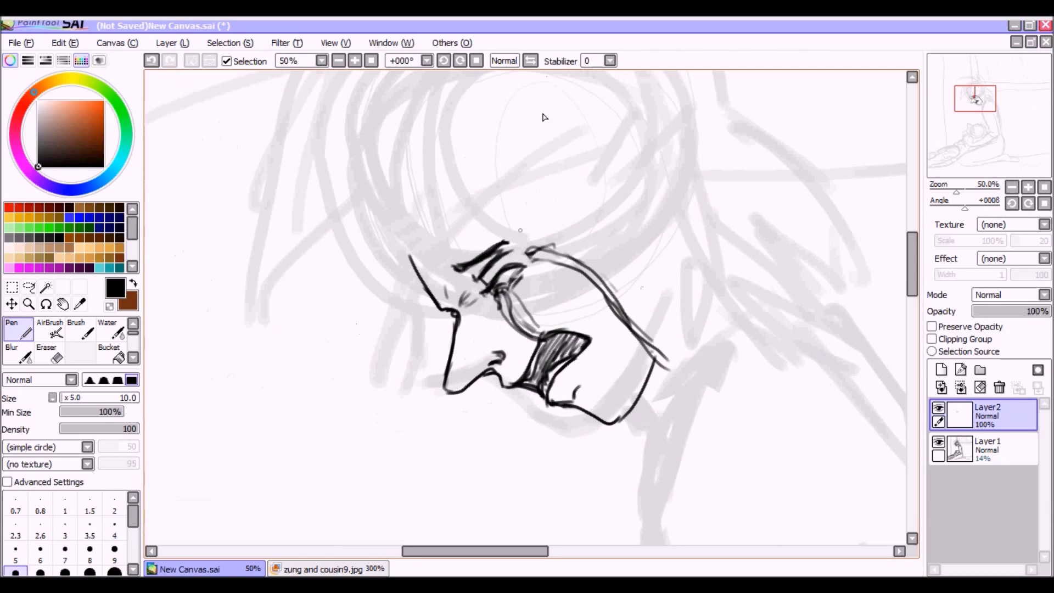
pyautogui.press('e')
pyautogui.press('n')
pyautogui.scroll(-3, 252, 256)
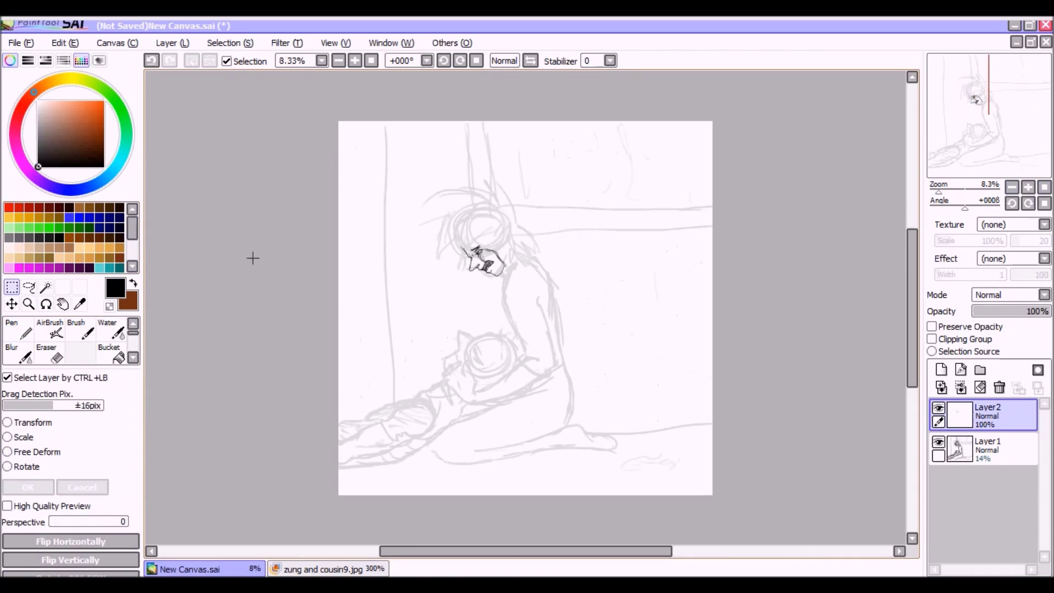
pyautogui.hotkey('ctrl', 't')
pyautogui.moveTo(520, 221); pyautogui.dragTo(518, 230)
pyautogui.scroll(2, 406, 237)
pyautogui.press('Return')
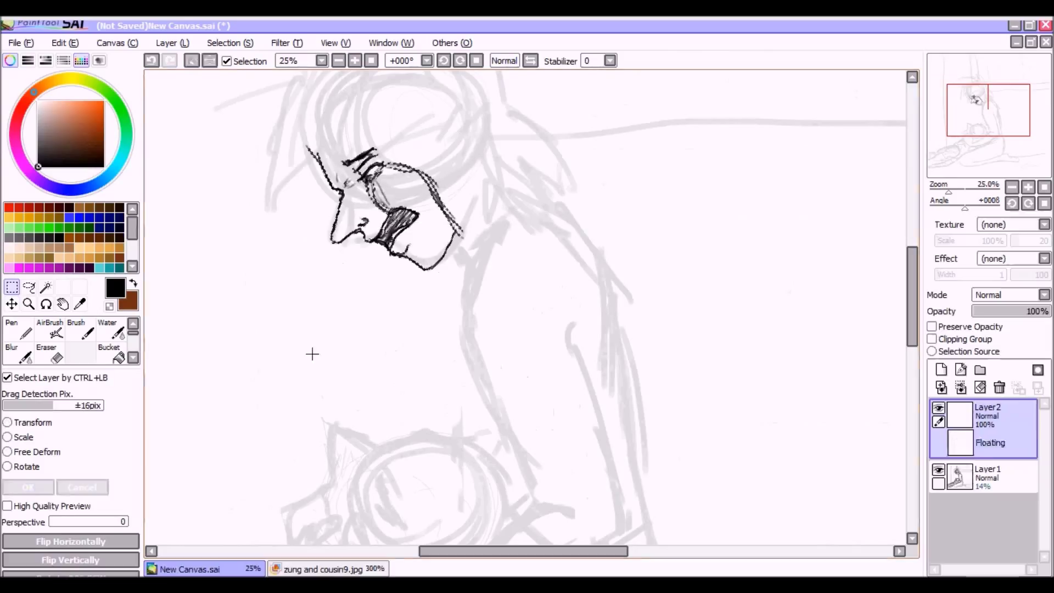
# - Ink the kneeling figure's hair with crown outline, fringe strands and nape tufts, checking it with the sketch layer hidden
pyautogui.press('e')
pyautogui.press('n')
pyautogui.scroll(3, 331, 242)
pyautogui.moveTo(283, 184); pyautogui.dragTo(464, 199)
pyautogui.moveTo(443, 147); pyautogui.dragTo(515, 256)
pyautogui.moveTo(345, 196); pyautogui.dragTo(278, 285)
pyautogui.moveTo(309, 261); pyautogui.dragTo(301, 355)
pyautogui.moveTo(383, 276); pyautogui.dragTo(327, 342)
pyautogui.moveTo(404, 284); pyautogui.dragTo(365, 319)
pyautogui.moveTo(434, 271); pyautogui.dragTo(383, 306)
pyautogui.moveTo(449, 265); pyautogui.dragTo(423, 317)
pyautogui.moveTo(467, 266)
pyautogui.mouseDown()
pyautogui.moveTo(490, 378)
pyautogui.moveTo(498, 363)
pyautogui.mouseUp()
pyautogui.moveTo(461, 280); pyautogui.dragTo(482, 374)
pyautogui.moveTo(403, 304)
pyautogui.mouseDown()
pyautogui.moveTo(442, 342)
pyautogui.moveTo(559, 362)
pyautogui.mouseUp()
pyautogui.moveTo(532, 341); pyautogui.dragTo(587, 362)
pyautogui.moveTo(522, 260); pyautogui.dragTo(579, 333)
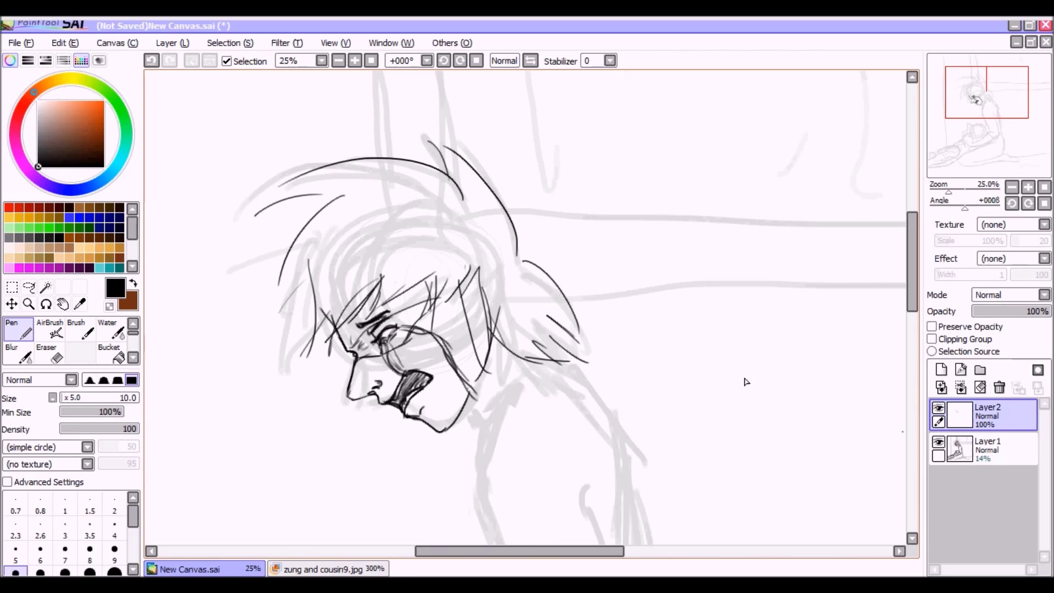
pyautogui.click(938, 442)
pyautogui.press('e')
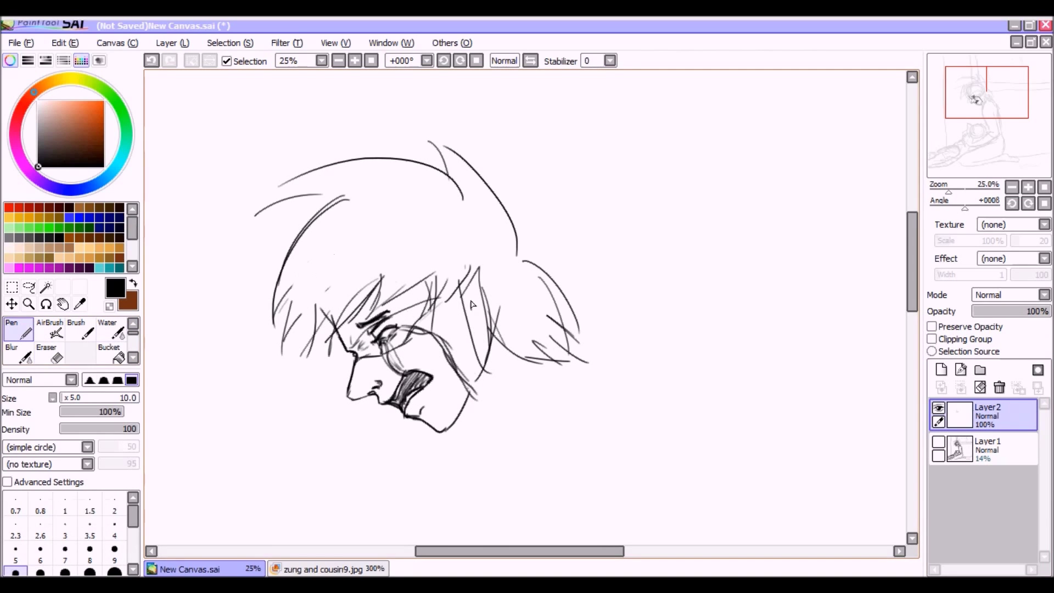
pyautogui.click(938, 441)
# - Ink the lying figure's profile from nose to chin with its nostril and eye marks, checking it with the sketch hidden
pyautogui.click(1028, 187)
pyautogui.click(1028, 187)
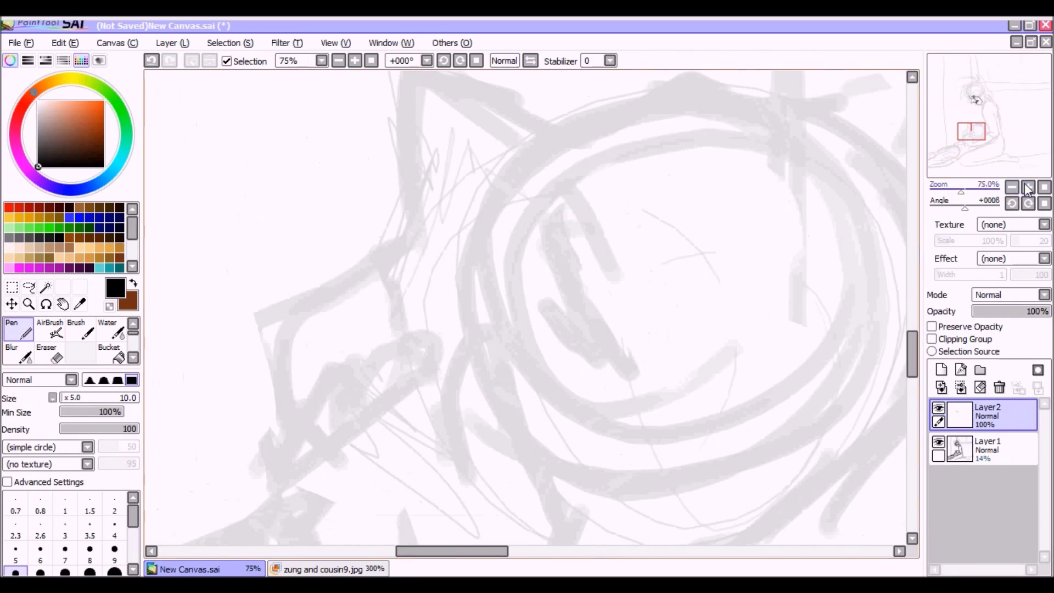
pyautogui.moveTo(965, 207); pyautogui.dragTo(951, 208)
pyautogui.moveTo(280, 351)
pyautogui.mouseDown()
pyautogui.moveTo(376, 250)
pyautogui.moveTo(354, 385)
pyautogui.moveTo(401, 416)
pyautogui.moveTo(418, 458)
pyautogui.mouseUp()
pyautogui.press('pagedown')
pyautogui.moveTo(482, 463); pyautogui.dragTo(554, 496)
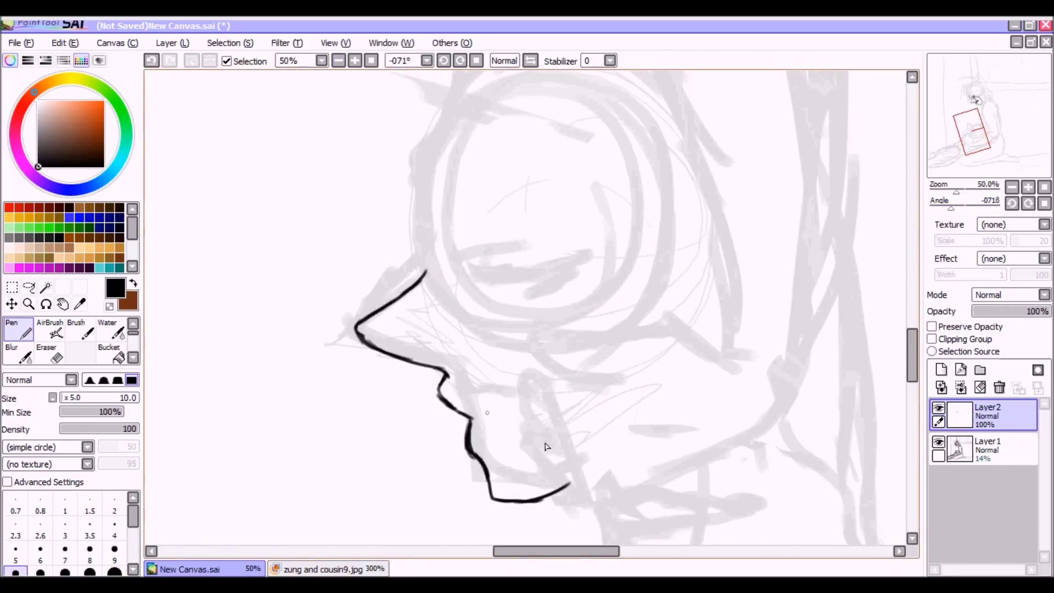
pyautogui.moveTo(503, 420); pyautogui.dragTo(519, 417)
pyautogui.press('e')
pyautogui.press('n')
pyautogui.moveTo(444, 363); pyautogui.dragTo(451, 367)
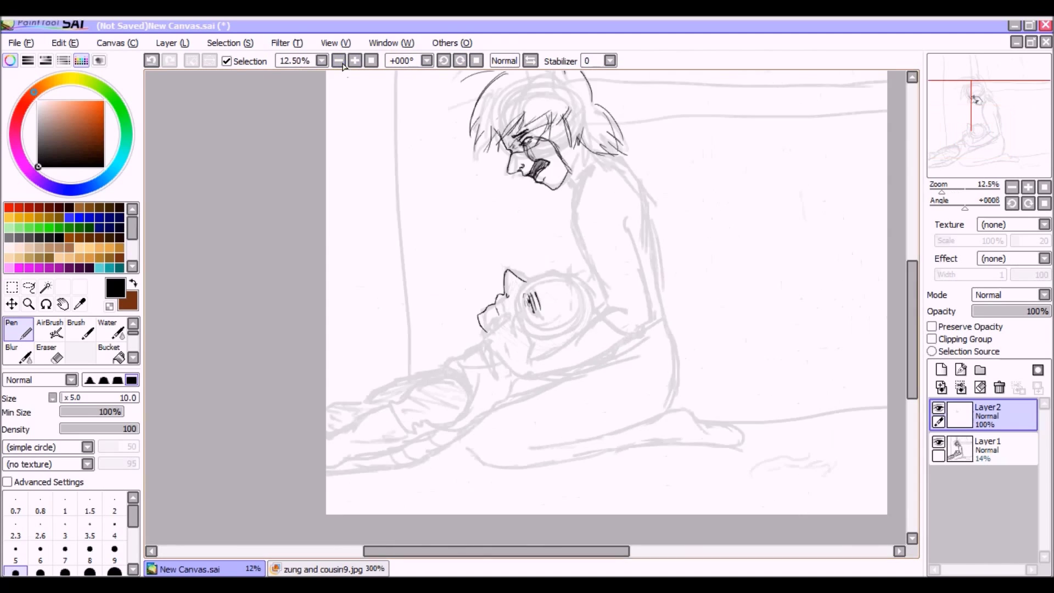
pyautogui.click(937, 442)
pyautogui.click(938, 443)
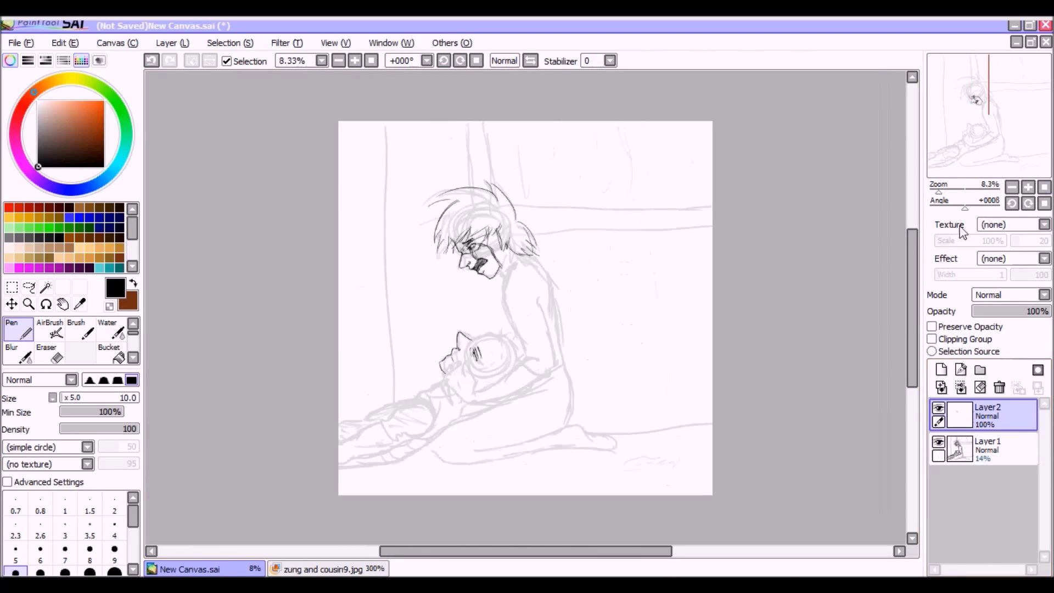
# - Ink the hand holding the lying figure's chin, including the fingers, the back of the hand and the wrist
pyautogui.click(1028, 187)
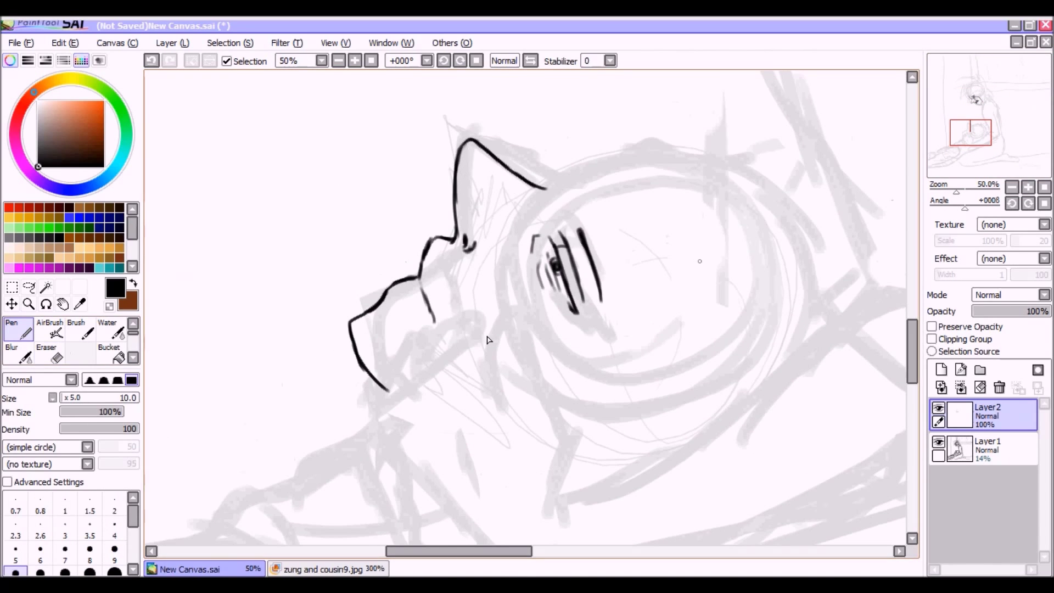
pyautogui.click(960, 141)
pyautogui.click(968, 138)
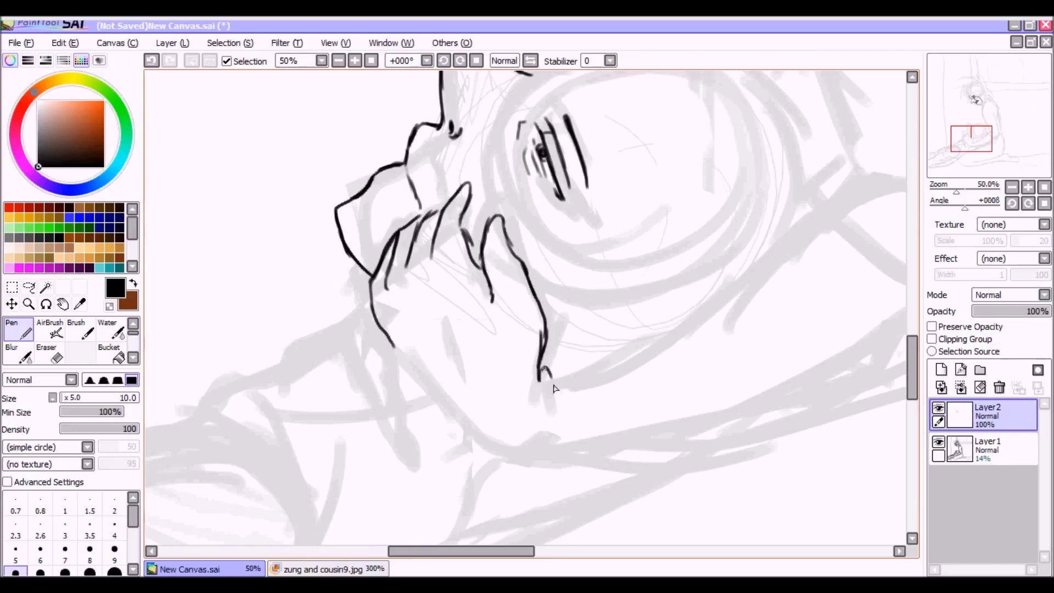
pyautogui.click(937, 442)
pyautogui.moveTo(965, 208); pyautogui.dragTo(981, 207)
pyautogui.moveTo(391, 280); pyautogui.dragTo(491, 159)
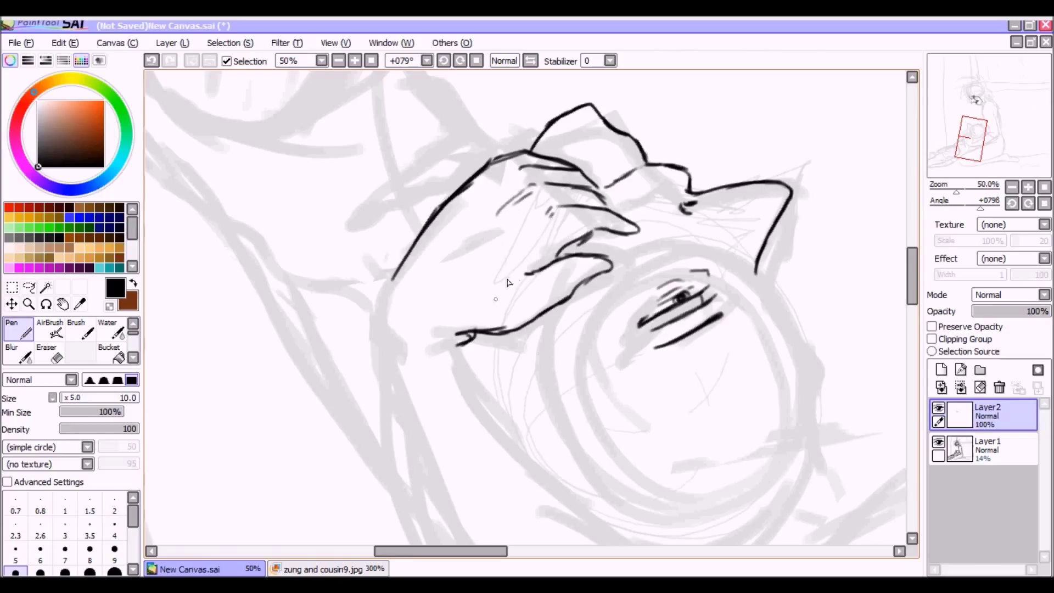
pyautogui.moveTo(391, 277); pyautogui.dragTo(379, 365)
# - Ink the kneeling figure's forearm from the wrist to a folded sleeve cuff near the elbow, and erase its stray lines
pyautogui.press('Home')
pyautogui.moveTo(478, 550); pyautogui.dragTo(527, 551)
pyautogui.moveTo(346, 379); pyautogui.dragTo(683, 182)
pyautogui.moveTo(337, 456); pyautogui.dragTo(757, 304)
pyautogui.moveTo(707, 195); pyautogui.dragTo(670, 178)
pyautogui.moveTo(611, 196); pyautogui.dragTo(727, 357)
pyautogui.moveTo(357, 453); pyautogui.dragTo(724, 357)
pyautogui.moveTo(609, 192); pyautogui.dragTo(461, 332)
pyautogui.press('e')
pyautogui.moveTo(592, 230); pyautogui.dragTo(559, 269)
pyautogui.moveTo(682, 338); pyautogui.dragTo(519, 417)
pyautogui.scroll(-3, 518, 417)
pyautogui.scroll(3, 518, 417)
pyautogui.click(20, 332)
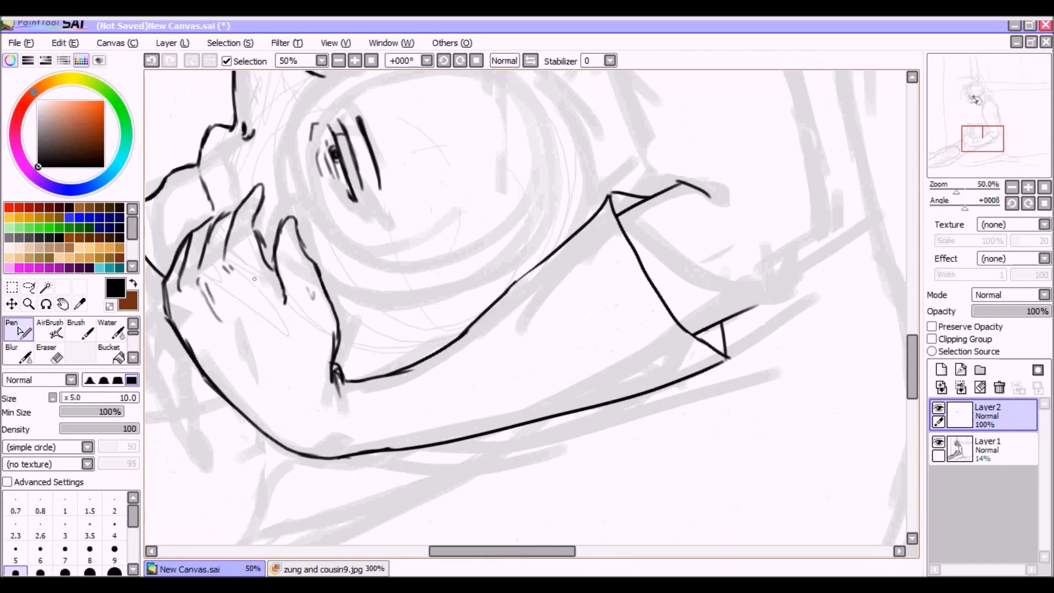
# - Ink the kneeling figure's upper arm from the sleeve cuff around the elbow up to the shoulder
pyautogui.moveTo(881, 290); pyautogui.dragTo(826, 312)
pyautogui.moveTo(689, 343); pyautogui.dragTo(476, 421)
pyautogui.moveTo(564, 375); pyautogui.dragTo(537, 329)
pyautogui.moveTo(435, 459); pyautogui.dragTo(524, 367)
pyautogui.moveTo(492, 399); pyautogui.dragTo(542, 301)
pyautogui.moveTo(374, 295); pyautogui.dragTo(407, 191)
pyautogui.moveTo(392, 216); pyautogui.dragTo(431, 124)
pyautogui.scroll(-1, 1013, 150)
pyautogui.moveTo(1012, 151)
pyautogui.mouseDown()
pyautogui.moveTo(906, 298)
pyautogui.moveTo(543, 233)
pyautogui.mouseUp()
pyautogui.moveTo(543, 234); pyautogui.dragTo(396, 374)
pyautogui.moveTo(529, 237)
pyautogui.mouseDown()
pyautogui.moveTo(444, 318)
pyautogui.moveTo(508, 254)
pyautogui.mouseUp()
pyautogui.press('e')
pyautogui.press('n')
pyautogui.moveTo(483, 401); pyautogui.dragTo(563, 328)
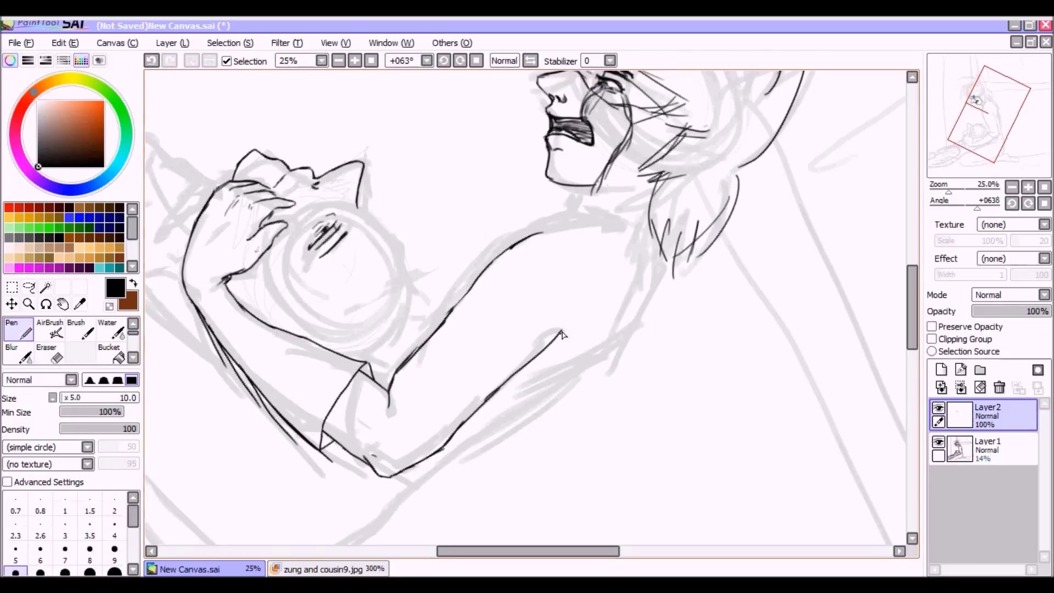
# - Clean up the shoulder line and ink the neck, collar and upper back, checking them with the sketch hidden
pyautogui.press('e')
pyautogui.moveTo(507, 247); pyautogui.dragTo(596, 219)
pyautogui.press('n')
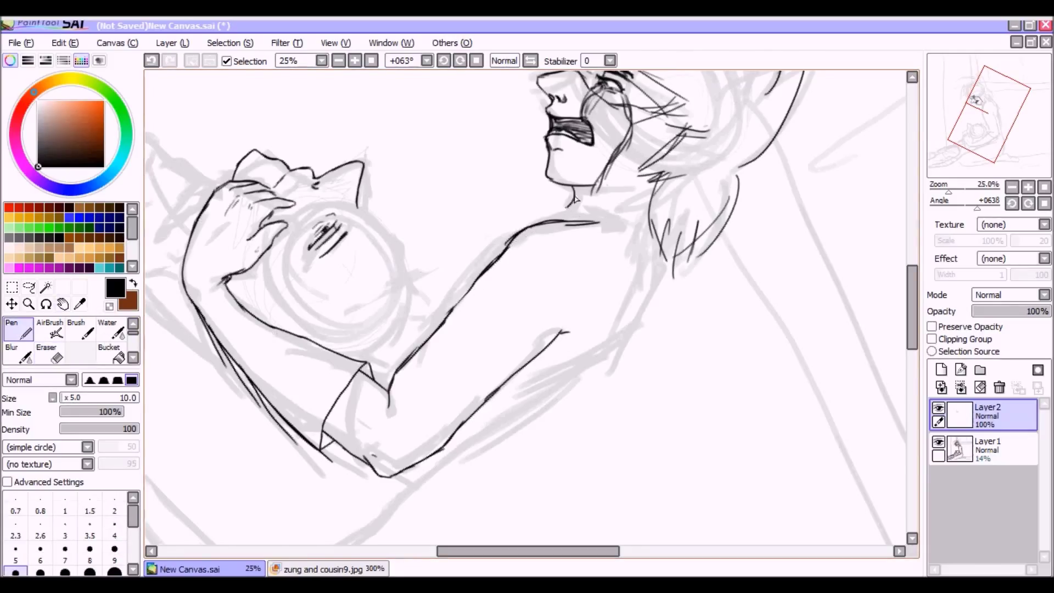
pyautogui.press('Home')
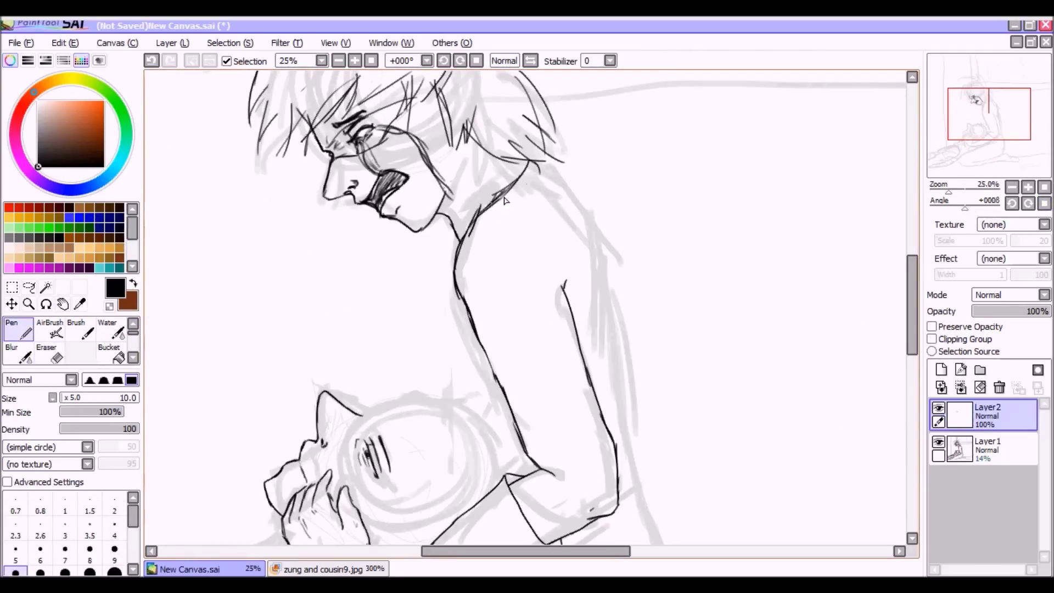
pyautogui.scroll(-3, 479, 324)
pyautogui.click(939, 442)
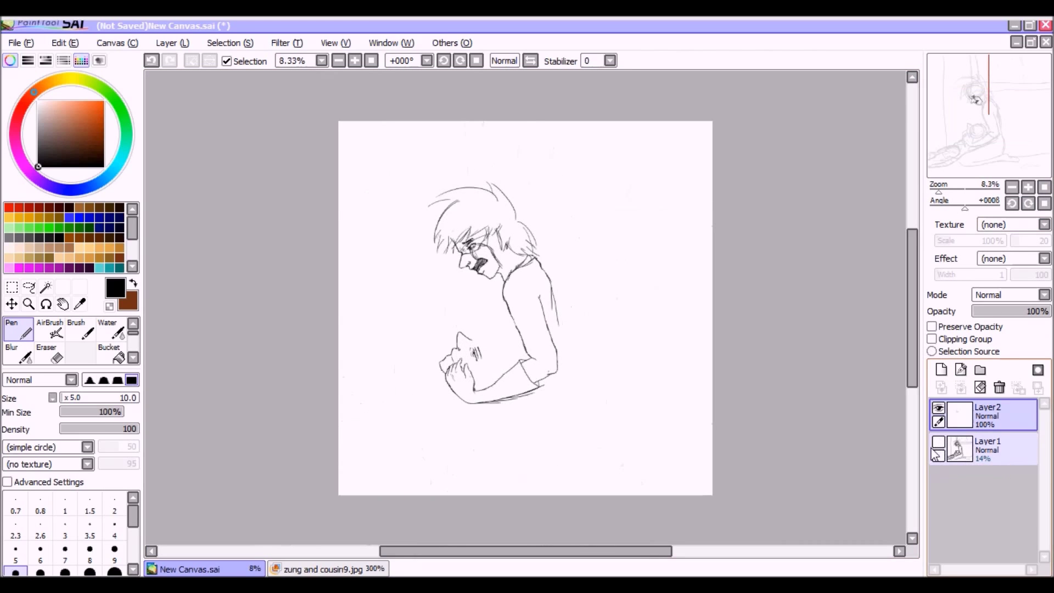
pyautogui.click(938, 442)
# - Copy the line art onto a new layer, place the copy below the original and hide the original
pyautogui.hotkey('ctrl', 't')
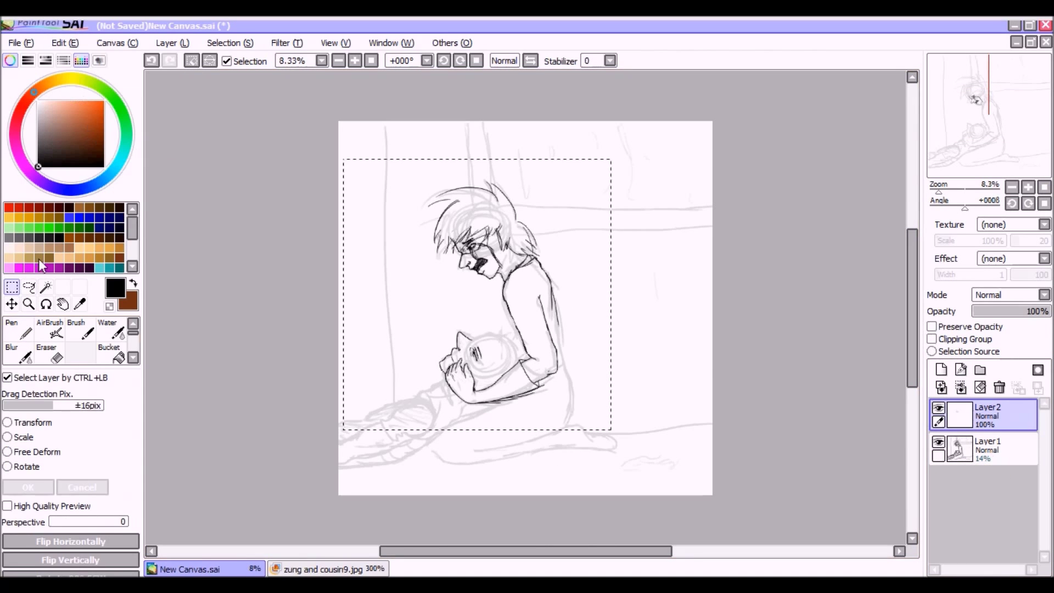
pyautogui.press('Return')
pyautogui.hotkey('ctrl', 'd')
pyautogui.hotkey('ctrl', 'shift', 'n')
pyautogui.scroll(6, 494, 263)
pyautogui.press('e')
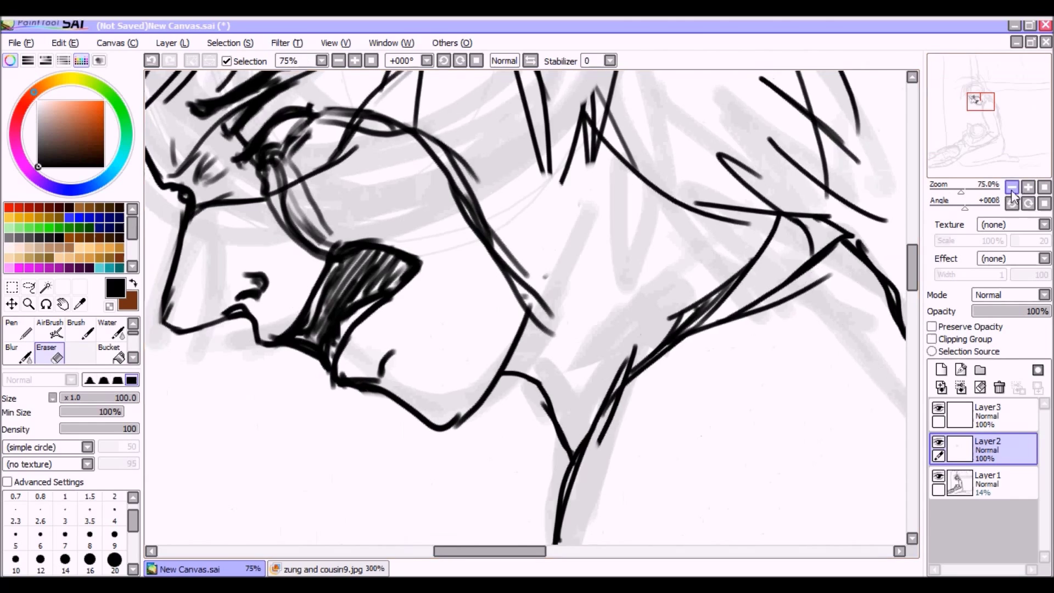
pyautogui.click(1012, 188)
pyautogui.click(976, 414)
pyautogui.moveTo(976, 407); pyautogui.dragTo(977, 447)
# - Erase the crying face on the copied layer and redraw the lips and chin with a closed mouth
pyautogui.moveTo(514, 269)
pyautogui.mouseDown()
pyautogui.moveTo(396, 275)
pyautogui.moveTo(406, 230)
pyautogui.moveTo(376, 200)
pyautogui.moveTo(452, 273)
pyautogui.moveTo(494, 351)
pyautogui.mouseUp()
pyautogui.press('n')
pyautogui.moveTo(439, 275); pyautogui.dragTo(494, 247)
pyautogui.scroll(2, 411, 263)
pyautogui.moveTo(408, 260); pyautogui.dragTo(390, 363)
pyautogui.moveTo(362, 204); pyautogui.dragTo(415, 263)
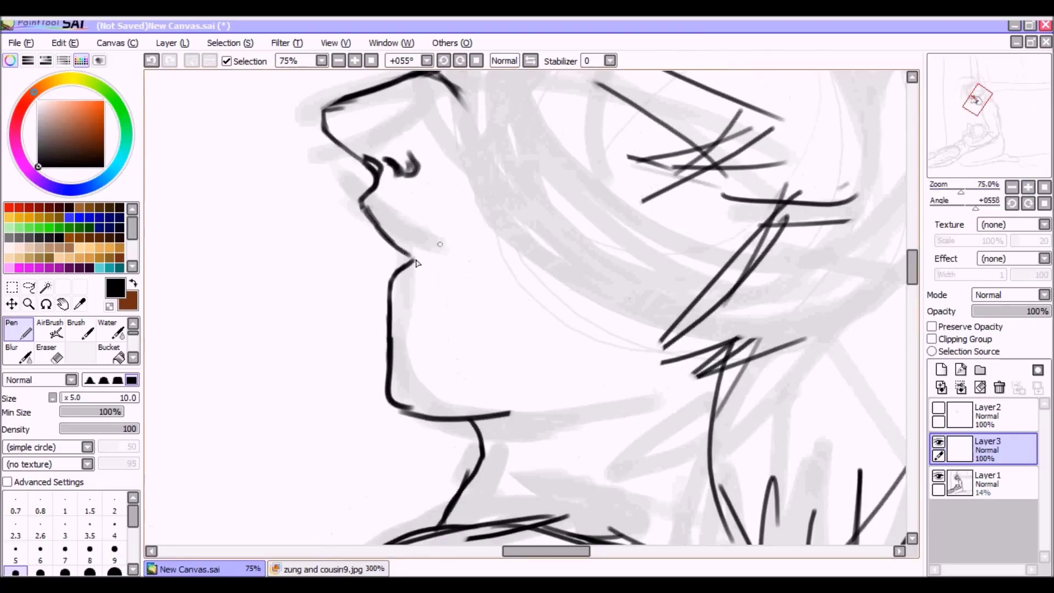
# - Ink an open eye with its iris, upper lid and a lowered eyebrow on the copied face
pyautogui.press('Home')
pyautogui.moveTo(301, 204); pyautogui.dragTo(386, 152)
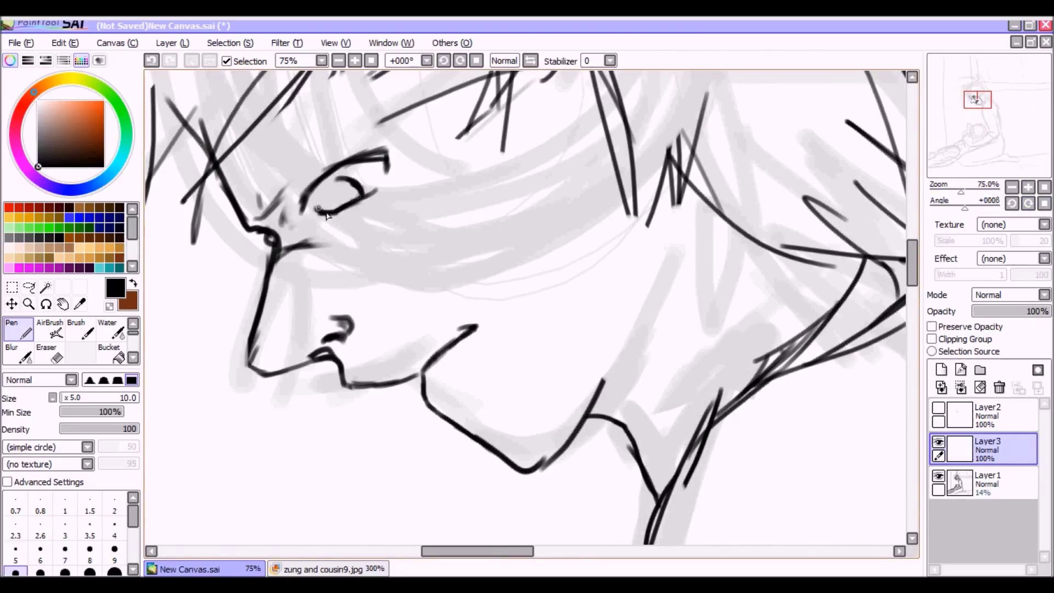
pyautogui.moveTo(319, 177); pyautogui.dragTo(249, 224)
pyautogui.moveTo(379, 120)
pyautogui.mouseDown()
pyautogui.moveTo(271, 207)
pyautogui.moveTo(266, 174)
pyautogui.mouseUp()
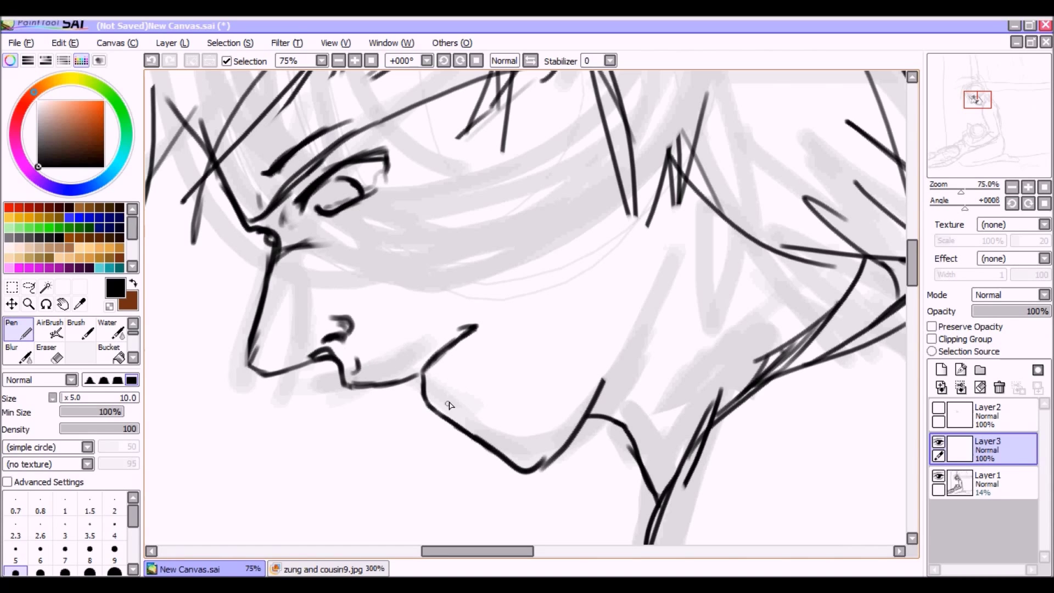
# - Hide the sketch and ink a curve from the nose bridge under the eye to the ear, plus the ear and neck
pyautogui.press('End')
pyautogui.press('End')
pyautogui.press('End')
pyautogui.hotkey('ctrl', '-')
pyautogui.click(938, 476)
pyautogui.moveTo(458, 216); pyautogui.dragTo(667, 258)
pyautogui.moveTo(626, 310)
pyautogui.mouseDown()
pyautogui.moveTo(674, 242)
pyautogui.moveTo(669, 258)
pyautogui.mouseUp()
pyautogui.moveTo(642, 244); pyautogui.dragTo(644, 280)
pyautogui.moveTo(516, 431); pyautogui.dragTo(511, 491)
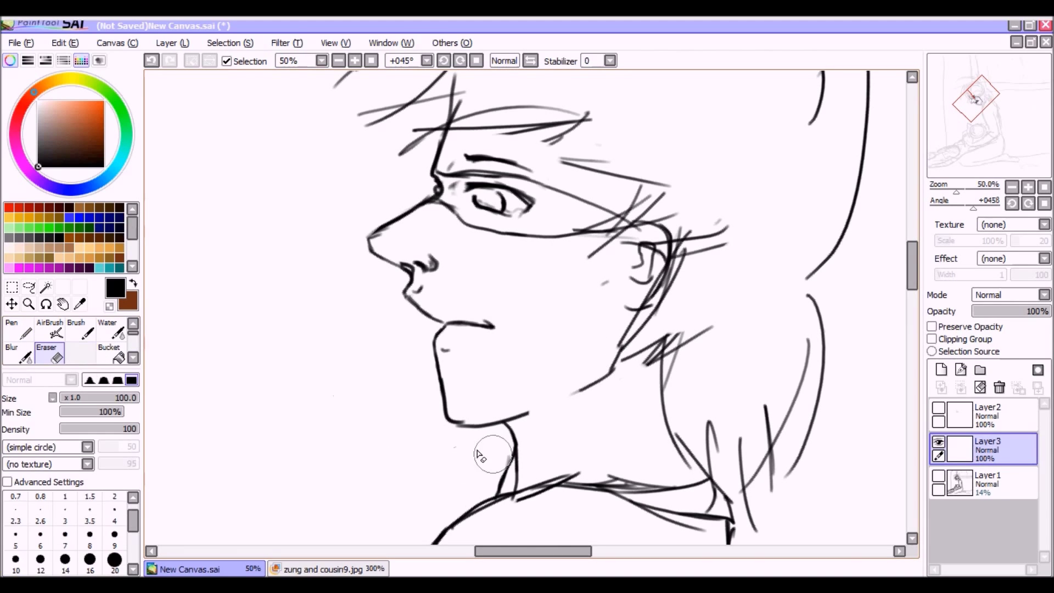
# - Erase the open eye on the copied face and ink a half-closed, downcast eye with a heavy lid line in its place
pyautogui.moveTo(546, 409); pyautogui.dragTo(598, 491)
pyautogui.press('Home')
pyautogui.hotkey('ctrl', '+')
pyautogui.hotkey('ctrl', '+')
pyautogui.moveTo(308, 208); pyautogui.dragTo(392, 239)
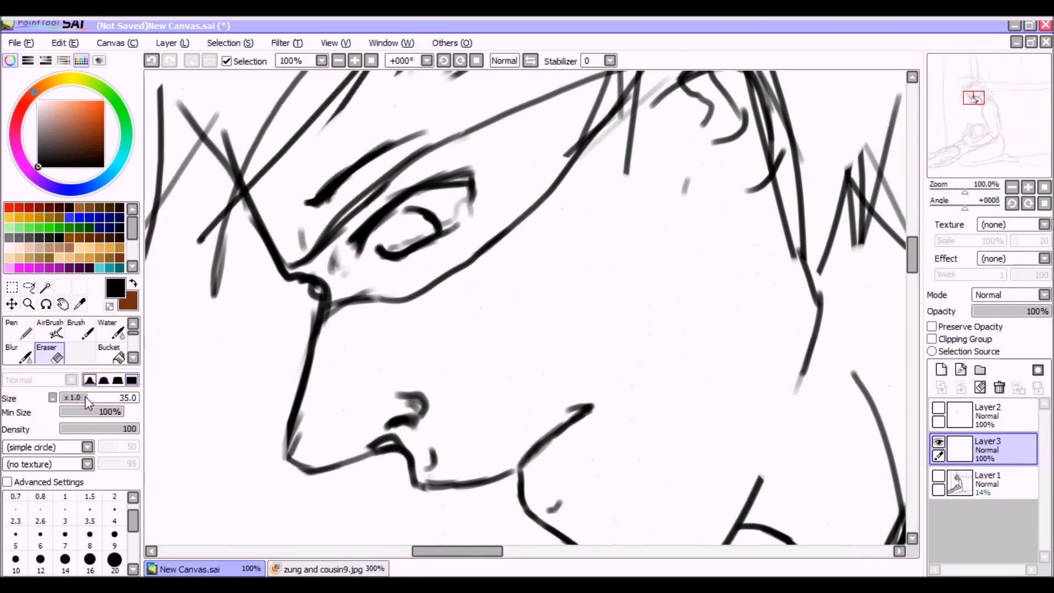
pyautogui.moveTo(458, 224); pyautogui.dragTo(372, 269)
pyautogui.press('e')
pyautogui.press('n')
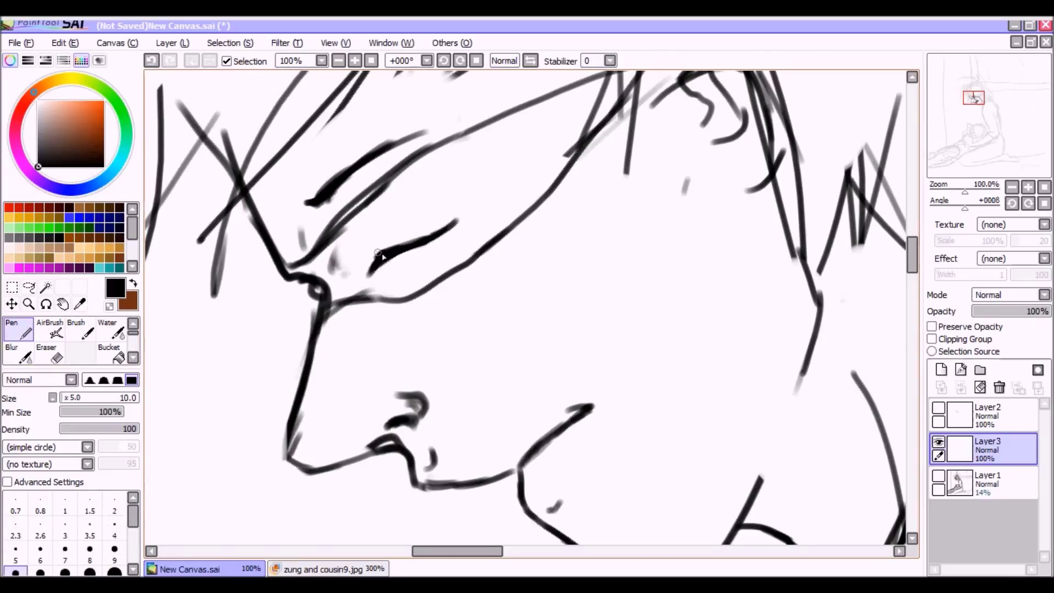
pyautogui.moveTo(357, 231); pyautogui.dragTo(419, 196)
pyautogui.moveTo(369, 277)
pyautogui.mouseDown()
pyautogui.moveTo(436, 245)
pyautogui.moveTo(448, 225)
pyautogui.moveTo(471, 226)
pyautogui.moveTo(528, 267)
pyautogui.mouseUp()
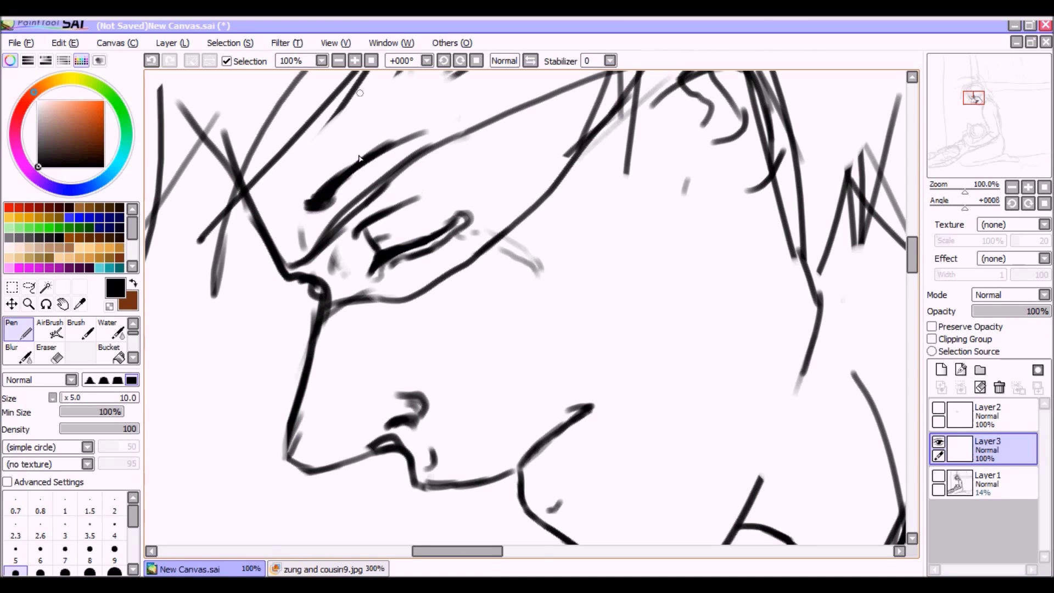
# - Select the kneeling figure's eyebrow and move it down closer to the half-closed eye, then clear the selection
pyautogui.press('-')
pyautogui.moveTo(357, 159); pyautogui.dragTo(360, 161)
pyautogui.hotkey('ctrl', 't')
pyautogui.moveTo(395, 209); pyautogui.dragTo(409, 225)
pyautogui.press('Return')
pyautogui.hotkey('ctrl', 'd')
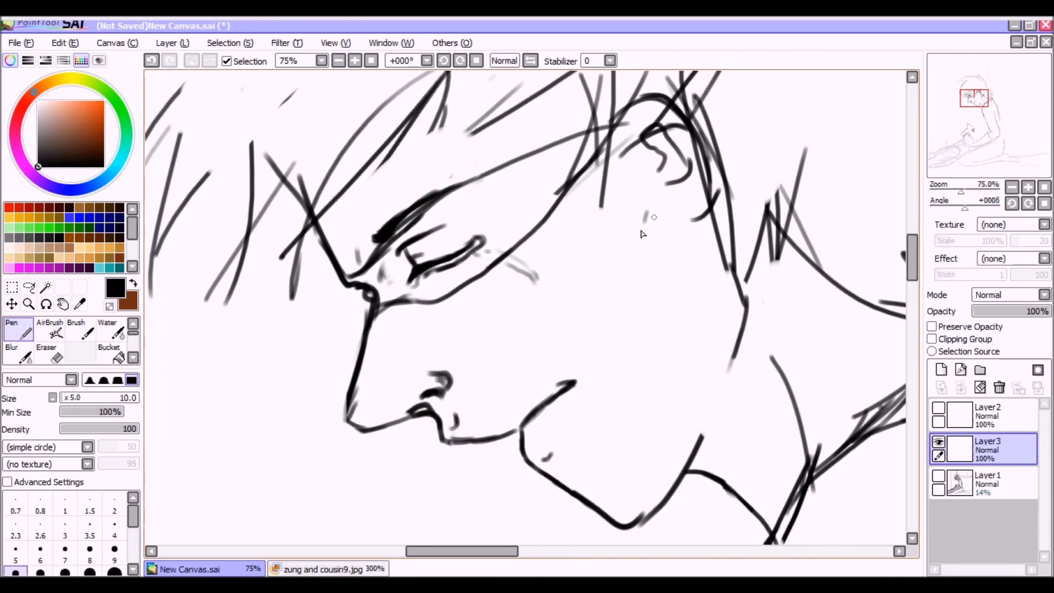
# - Select the kneeling figure's upper head and hair with a rectangle and adjust them with a transform
pyautogui.press('-')
pyautogui.press('-')
pyautogui.press('-')
pyautogui.press('-')
pyautogui.press('a')
pyautogui.moveTo(570, 263)
pyautogui.mouseDown()
pyautogui.moveTo(308, 225)
pyautogui.moveTo(340, 274)
pyautogui.mouseUp()
pyautogui.hotkey('ctrl', 't')
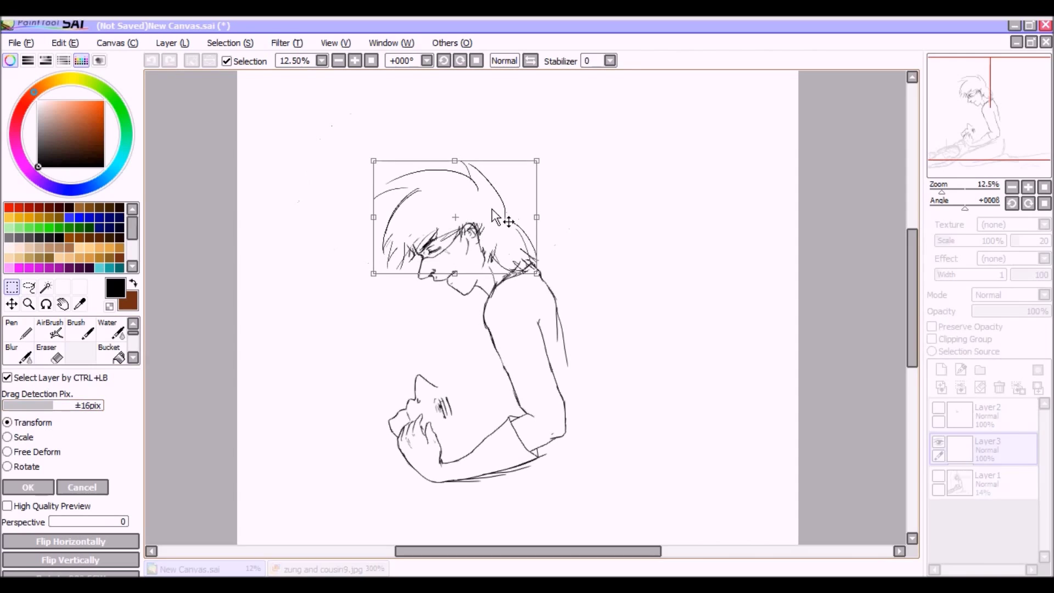
pyautogui.press('Return')
# - Show the sketch and ink the kneeling figure's lower back, thigh, folded lower leg and foot
pyautogui.click(938, 475)
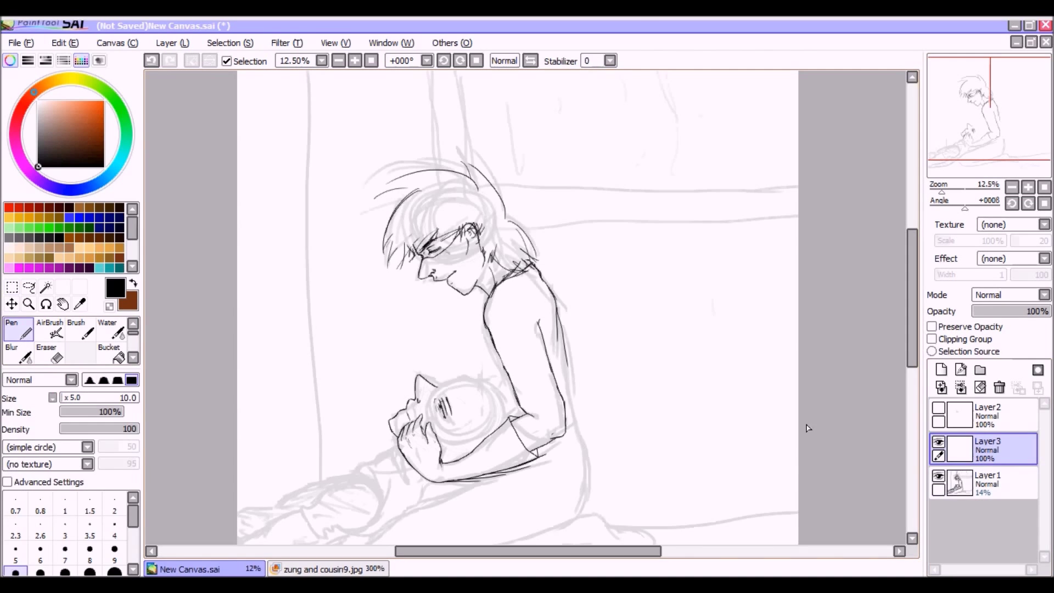
pyautogui.press('+')
pyautogui.moveTo(807, 428); pyautogui.dragTo(339, 377)
pyautogui.moveTo(394, 214)
pyautogui.mouseDown()
pyautogui.moveTo(560, 311)
pyautogui.moveTo(439, 411)
pyautogui.moveTo(323, 457)
pyautogui.mouseUp()
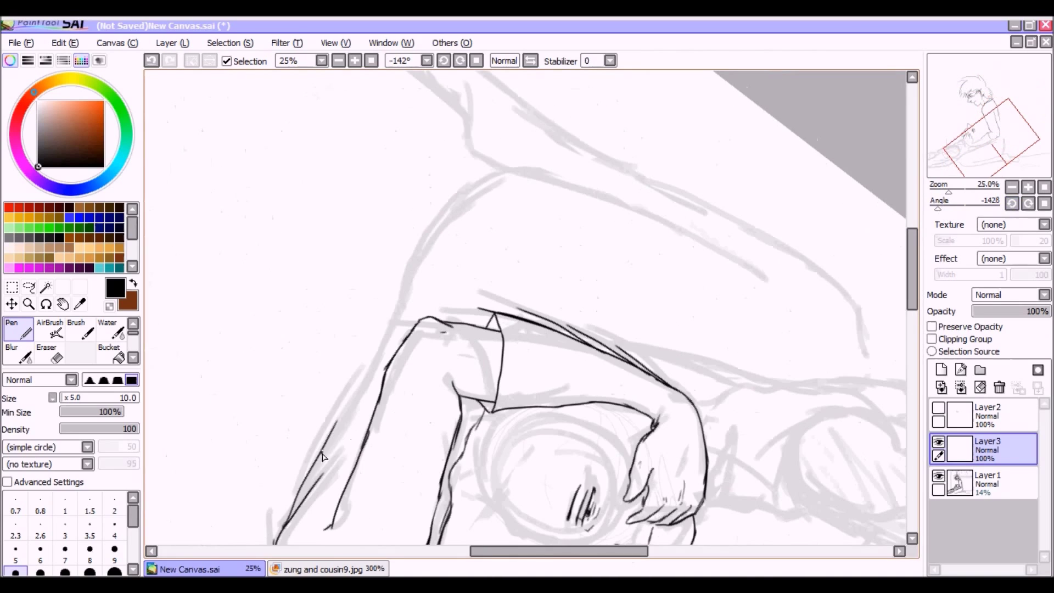
pyautogui.press('Home')
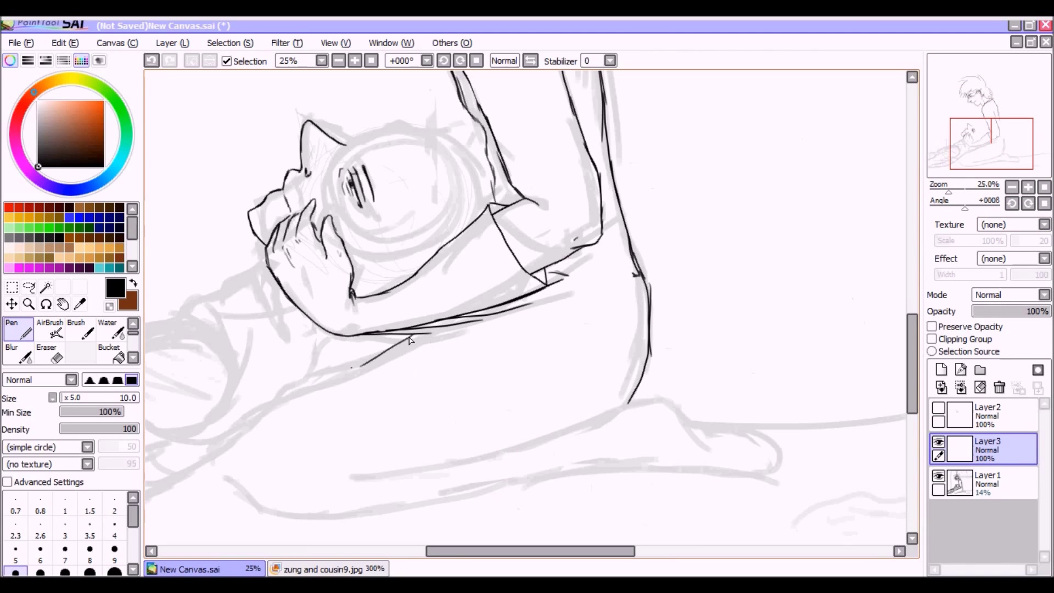
pyautogui.moveTo(391, 471); pyautogui.dragTo(606, 409)
pyautogui.moveTo(262, 507); pyautogui.dragTo(521, 490)
pyautogui.moveTo(454, 499); pyautogui.dragTo(771, 480)
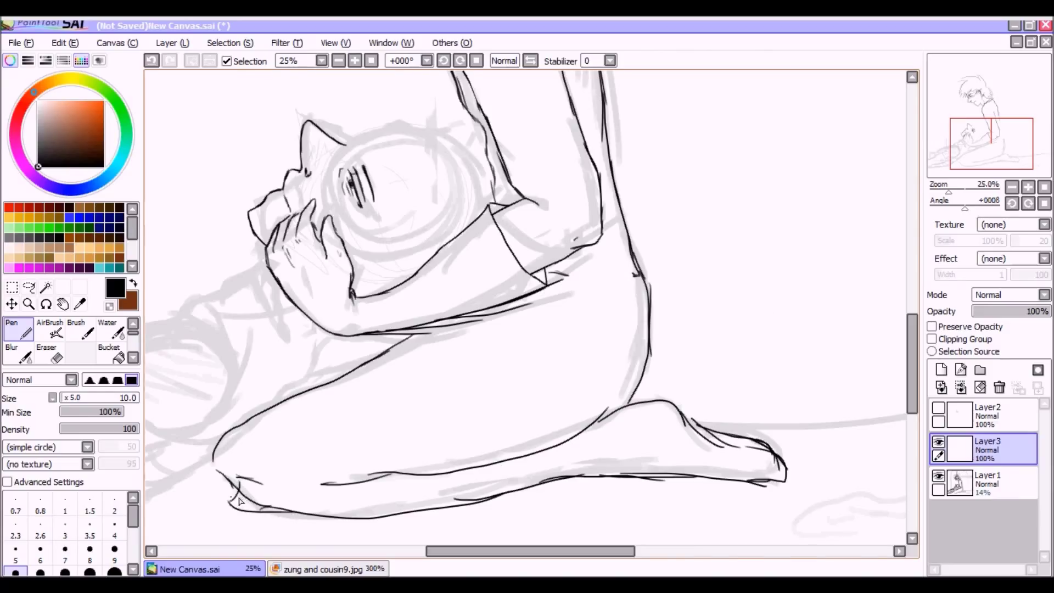
# - Ink fold lines at the kneeling figure's knee and erase the overlapping strokes along the lower leg
pyautogui.click(57, 357)
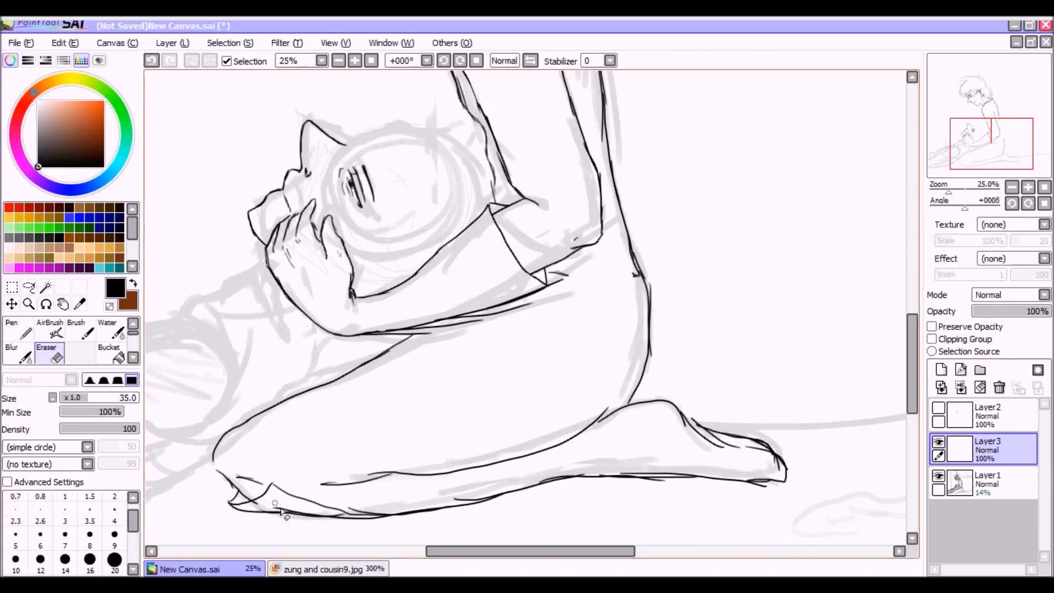
pyautogui.moveTo(258, 510); pyautogui.dragTo(486, 445)
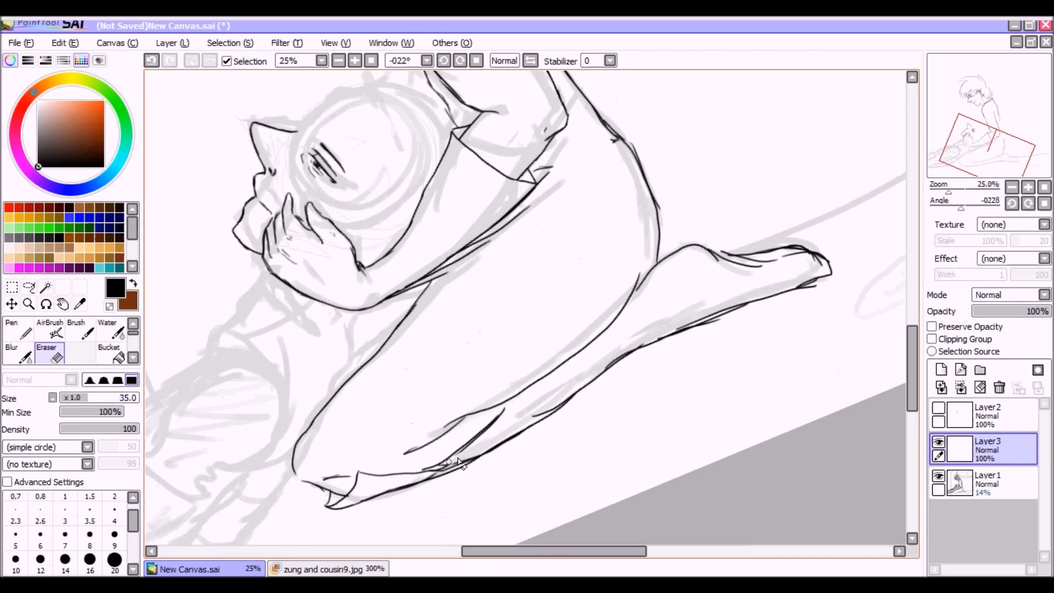
pyautogui.press('n')
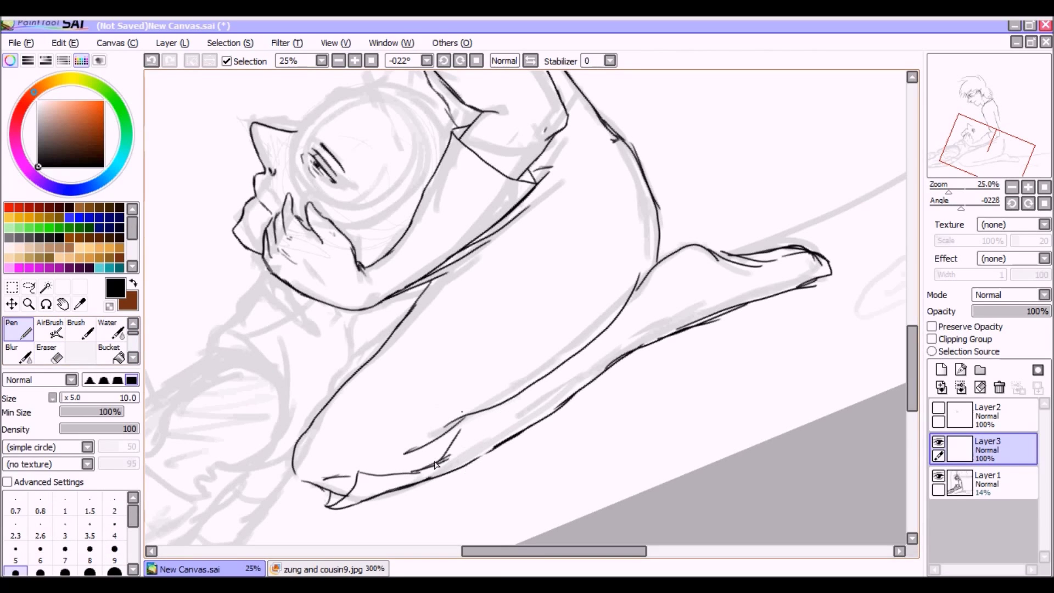
pyautogui.press('e')
pyautogui.press('Delete')
# - Ink a faint cheek line and extra hair strands around the kneeling figure's forehead and ear
pyautogui.scroll(-1, 645, 296)
pyautogui.moveTo(982, 177); pyautogui.dragTo(999, 166)
pyautogui.scroll(5, 979, 133)
pyautogui.press('n')
pyautogui.scroll(-2, 979, 132)
pyautogui.moveTo(508, 329); pyautogui.dragTo(554, 467)
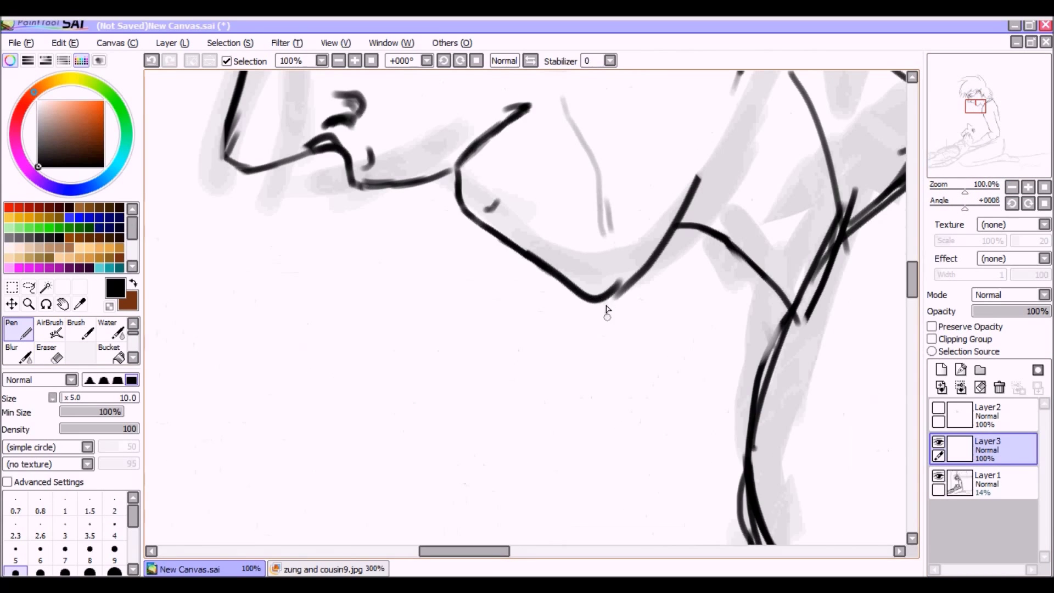
pyautogui.scroll(-3, 613, 309)
pyautogui.scroll(3, 496, 213)
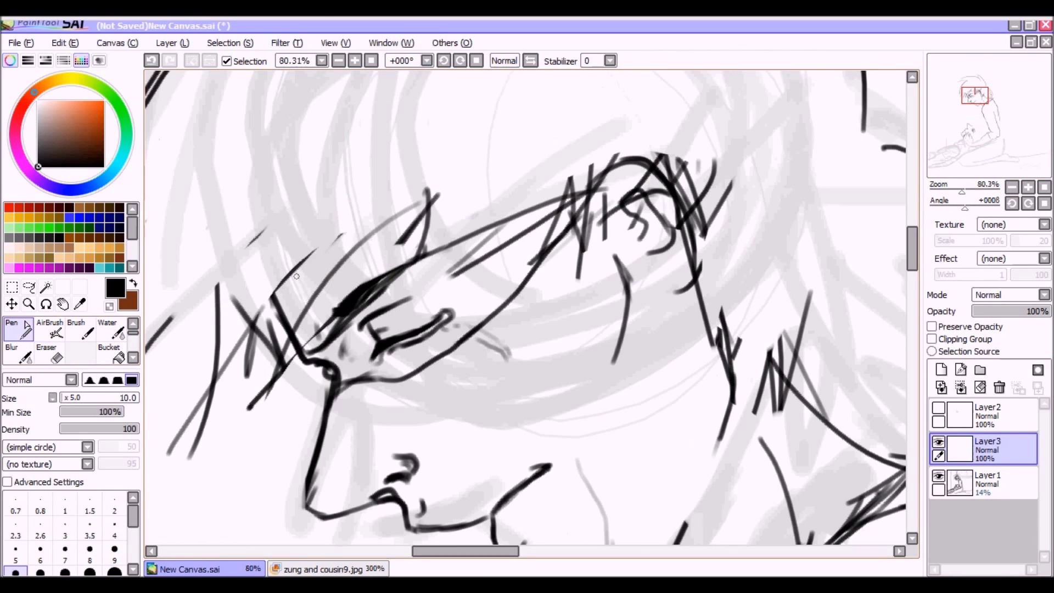
# - Ink the lying figure's mouth line and trim the lip corner with a size 4 eraser
pyautogui.scroll(3, 497, 214)
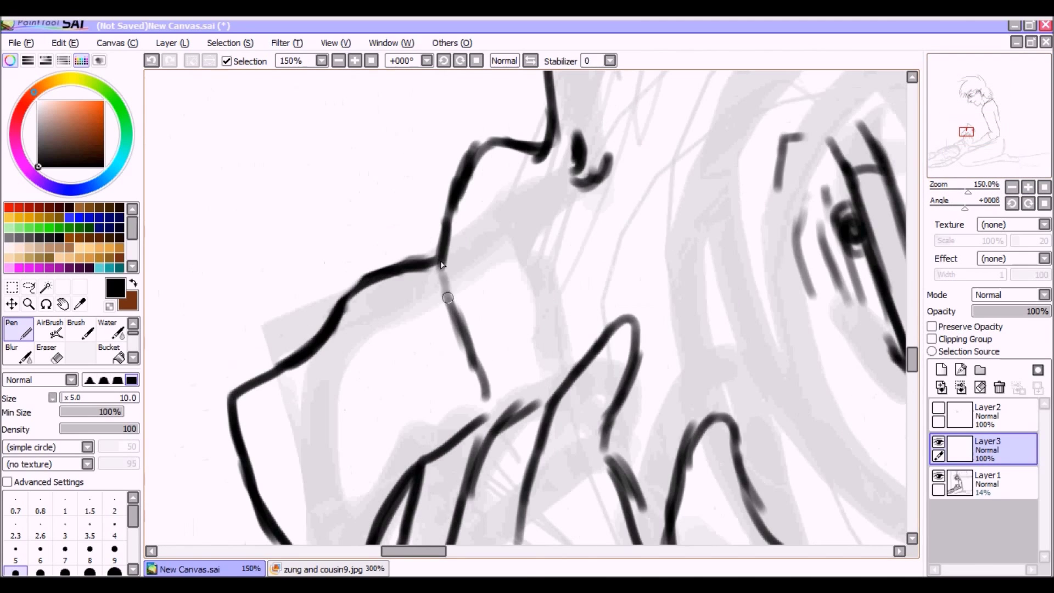
pyautogui.moveTo(460, 325); pyautogui.dragTo(433, 272)
pyautogui.press('e')
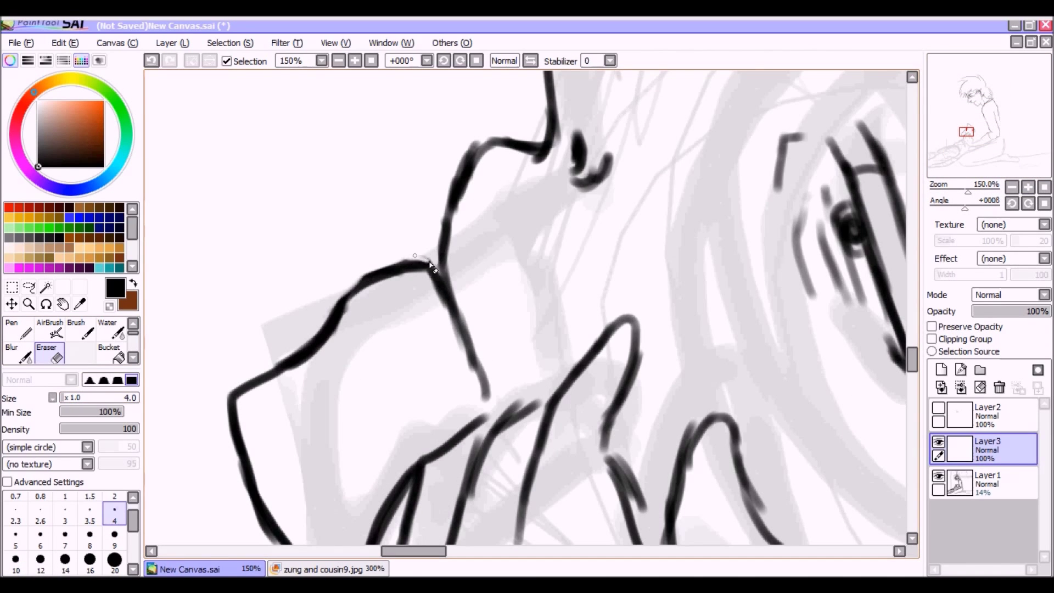
pyautogui.press('n')
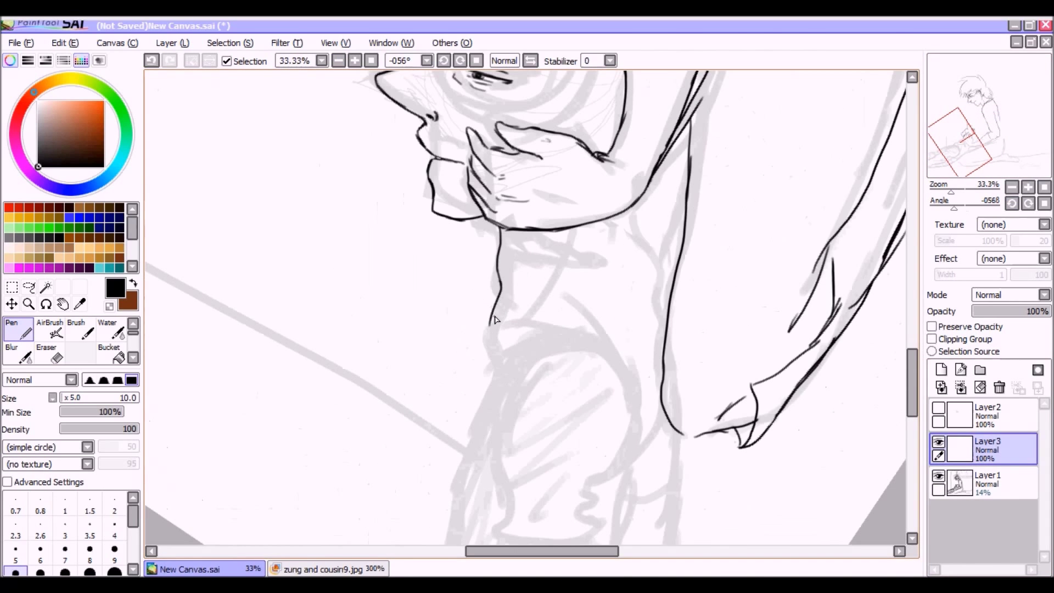
# - Ink the lying figure's upper body and leg outline down to the canvas edge, adding small fold marks and bands
pyautogui.moveTo(475, 376); pyautogui.dragTo(455, 442)
pyautogui.scroll(-3, 385, 360)
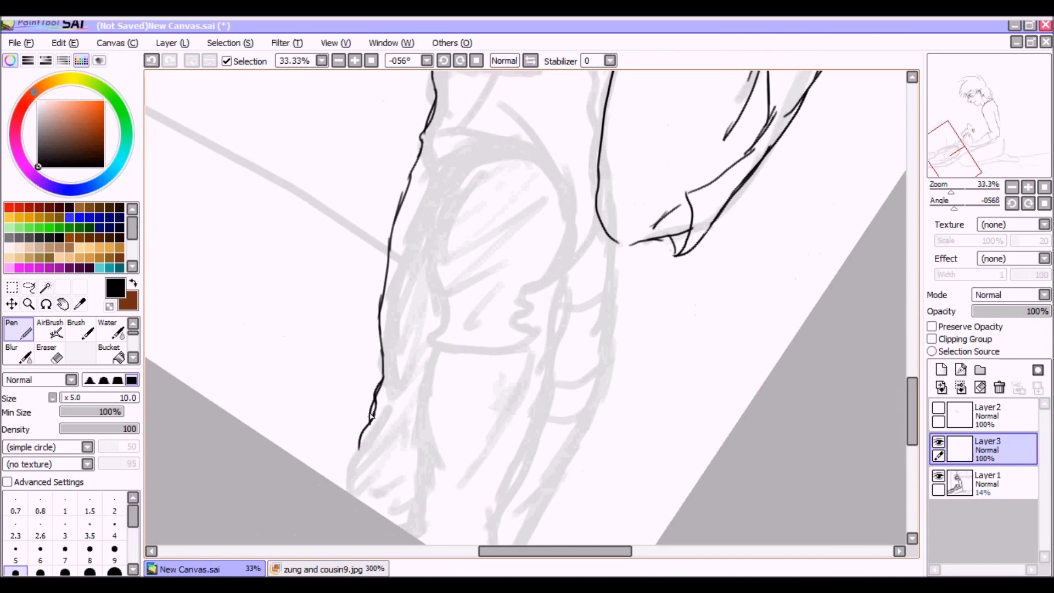
pyautogui.moveTo(371, 417); pyautogui.dragTo(343, 487)
pyautogui.press('e')
pyautogui.moveTo(337, 404); pyautogui.dragTo(364, 435)
pyautogui.press('n')
pyautogui.moveTo(385, 378); pyautogui.dragTo(373, 407)
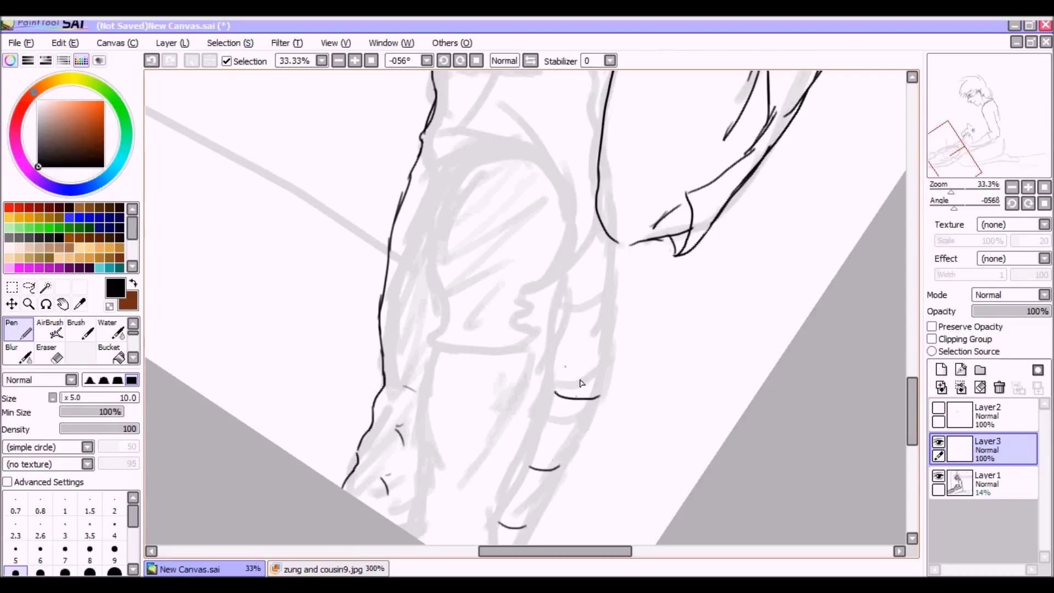
# - Ink the inner outlines of the lying figure's legs and the rounded garment section with its jagged hem
pyautogui.scroll(-2, 429, 454)
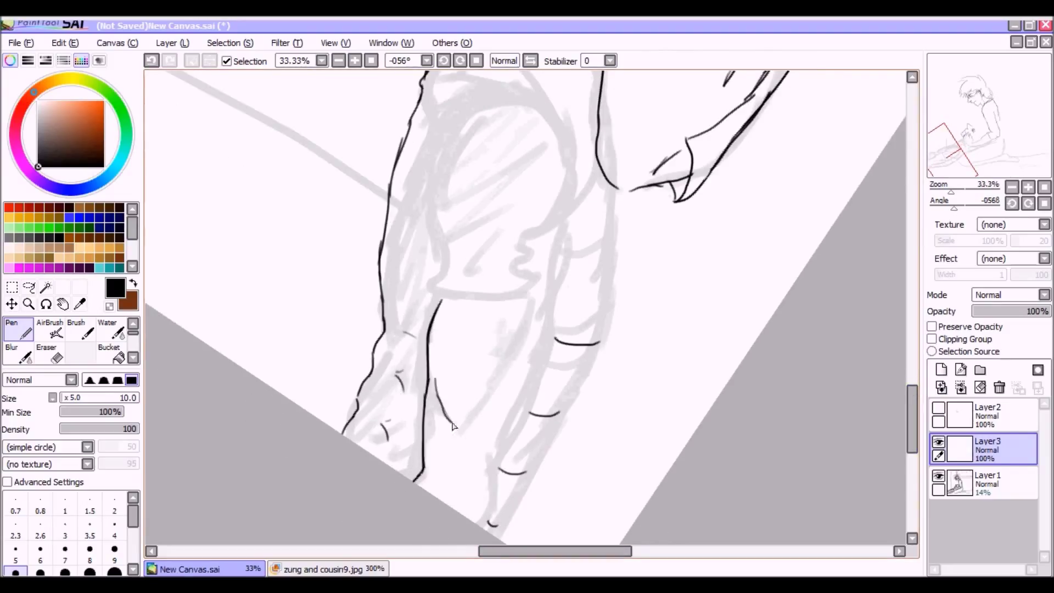
pyautogui.moveTo(565, 212); pyautogui.dragTo(496, 467)
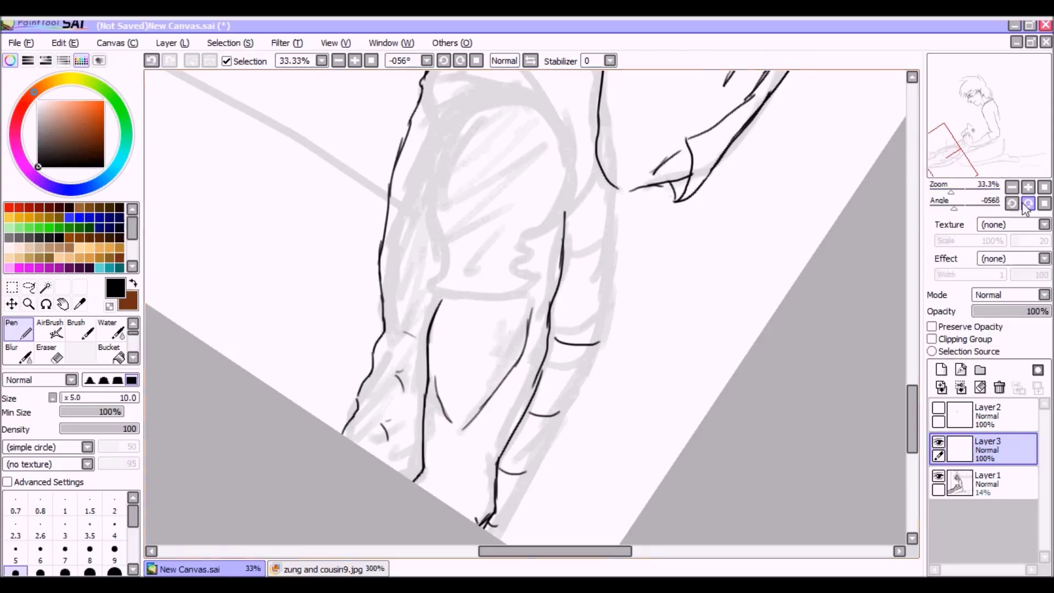
pyautogui.click(1026, 205)
pyautogui.moveTo(457, 316); pyautogui.dragTo(566, 252)
pyautogui.hotkey('ctrl', 'z')
pyautogui.moveTo(964, 207); pyautogui.dragTo(955, 207)
pyautogui.moveTo(491, 379)
pyautogui.mouseDown()
pyautogui.moveTo(481, 307)
pyautogui.moveTo(620, 225)
pyautogui.moveTo(617, 316)
pyautogui.moveTo(631, 209)
pyautogui.moveTo(469, 274)
pyautogui.moveTo(480, 343)
pyautogui.mouseUp()
# - Ink the outer edge of the lying figure's banded lower limb
pyautogui.click(1011, 187)
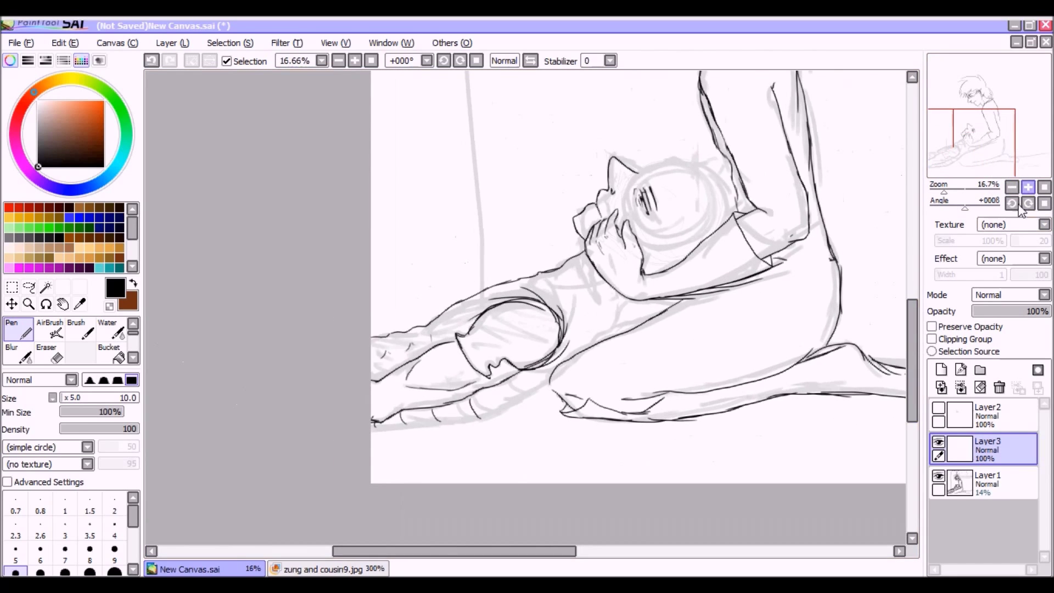
pyautogui.scroll(2, 782, 230)
pyautogui.moveTo(782, 230); pyautogui.dragTo(659, 438)
pyautogui.moveTo(425, 477); pyautogui.dragTo(617, 258)
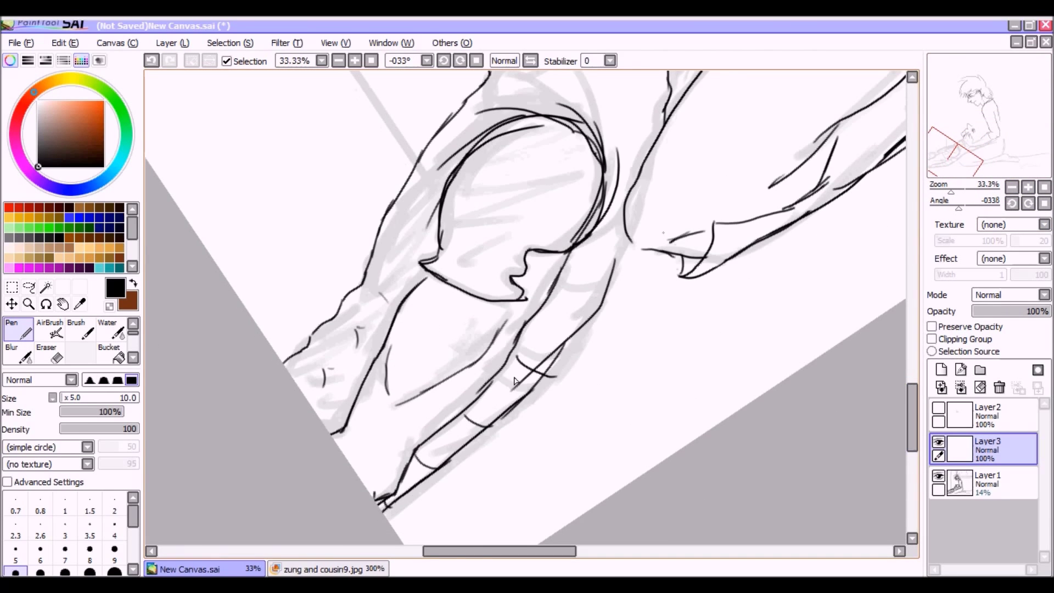
pyautogui.press('Home')
# - Ink the lying figure's waist line and the contours of the torso above it
pyautogui.scroll(-1, 434, 284)
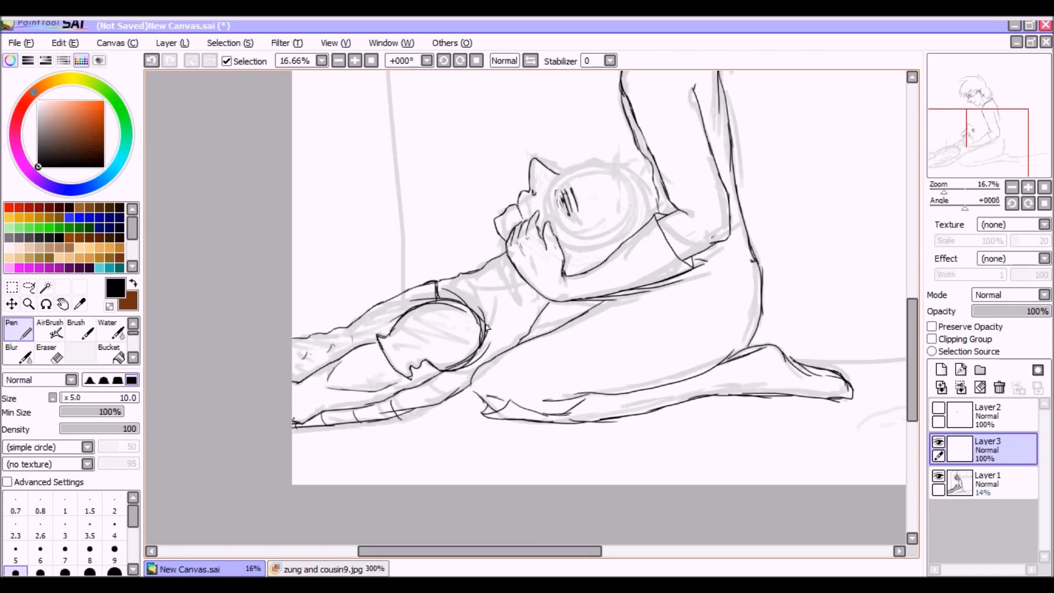
pyautogui.scroll(1, 484, 331)
pyautogui.moveTo(484, 331); pyautogui.dragTo(799, 253)
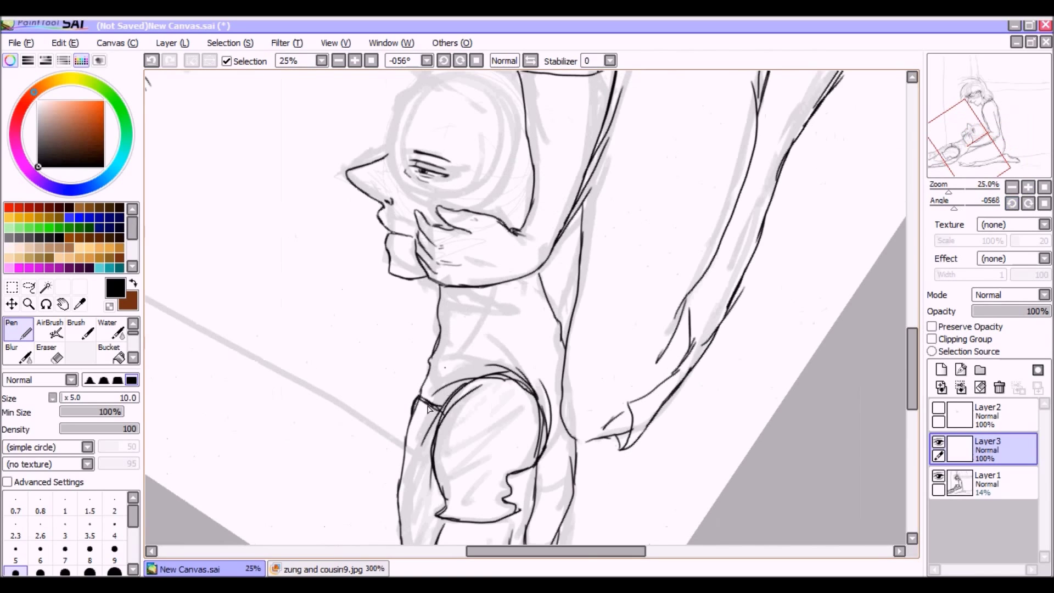
pyautogui.press('Home')
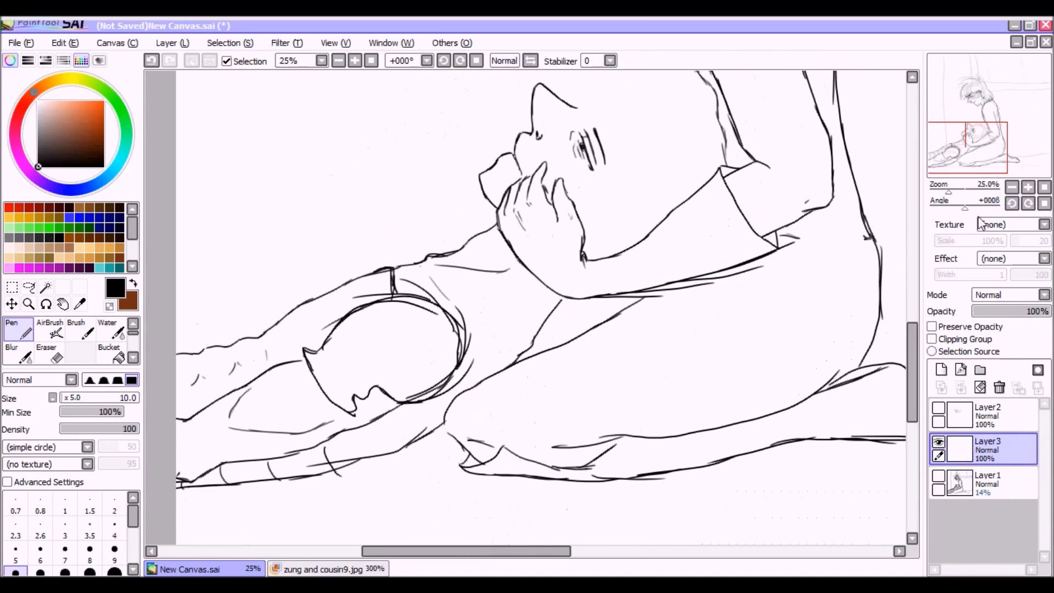
# - Ink the lying figure's head outline and loose hair strands falling across the forehead, eye and cheek
pyautogui.scroll(2, 511, 341)
pyautogui.moveTo(596, 287); pyautogui.dragTo(549, 230)
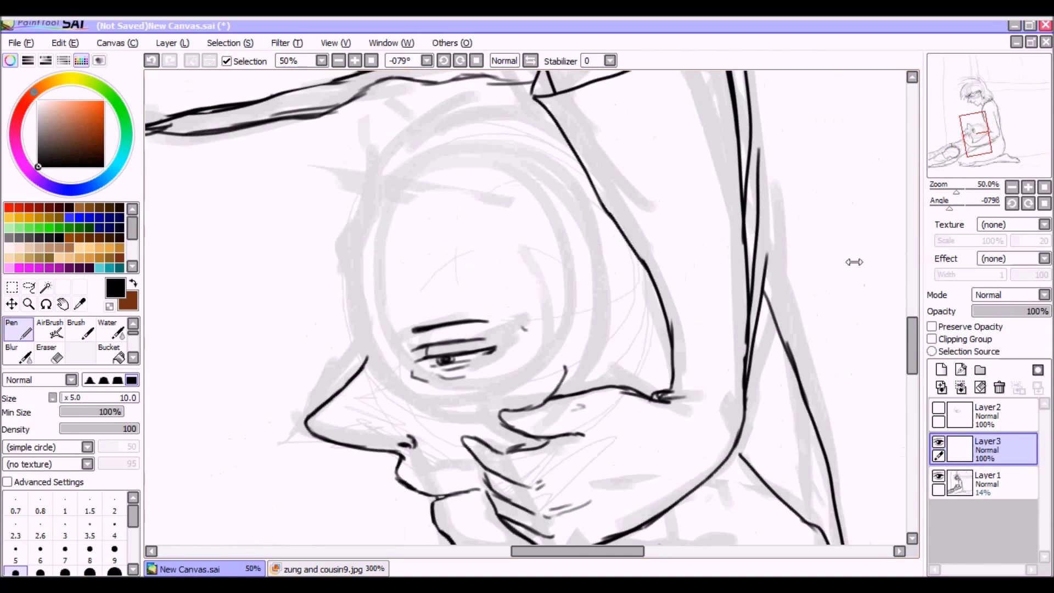
pyautogui.scroll(-1, 549, 231)
pyautogui.moveTo(535, 177)
pyautogui.mouseDown()
pyautogui.moveTo(420, 239)
pyautogui.moveTo(416, 346)
pyautogui.mouseUp()
pyautogui.moveTo(442, 257); pyautogui.dragTo(466, 379)
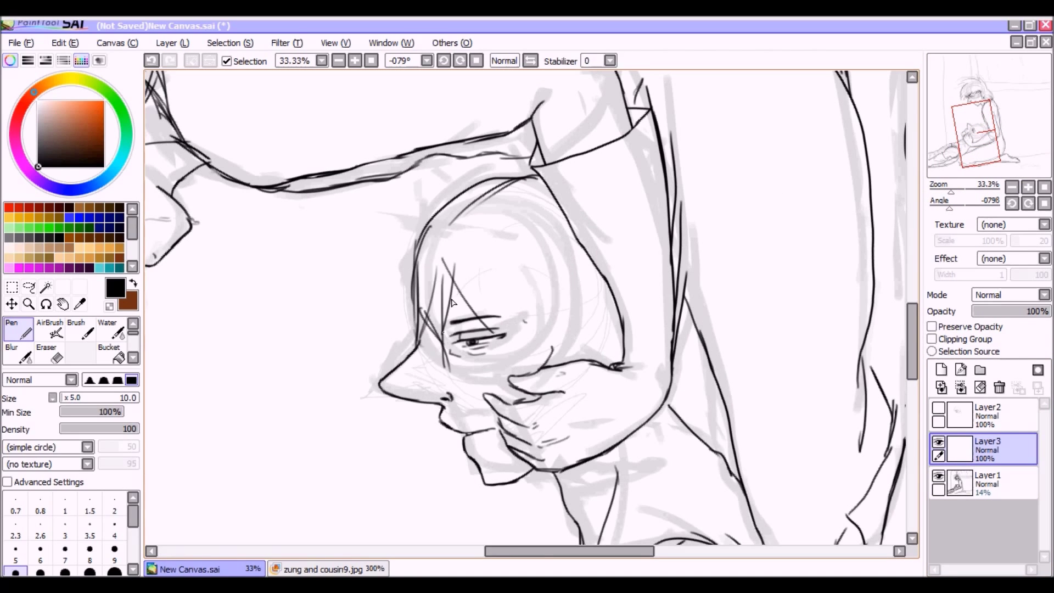
pyautogui.moveTo(450, 300); pyautogui.dragTo(552, 365)
pyautogui.moveTo(412, 233); pyautogui.dragTo(411, 332)
pyautogui.moveTo(414, 271); pyautogui.dragTo(461, 398)
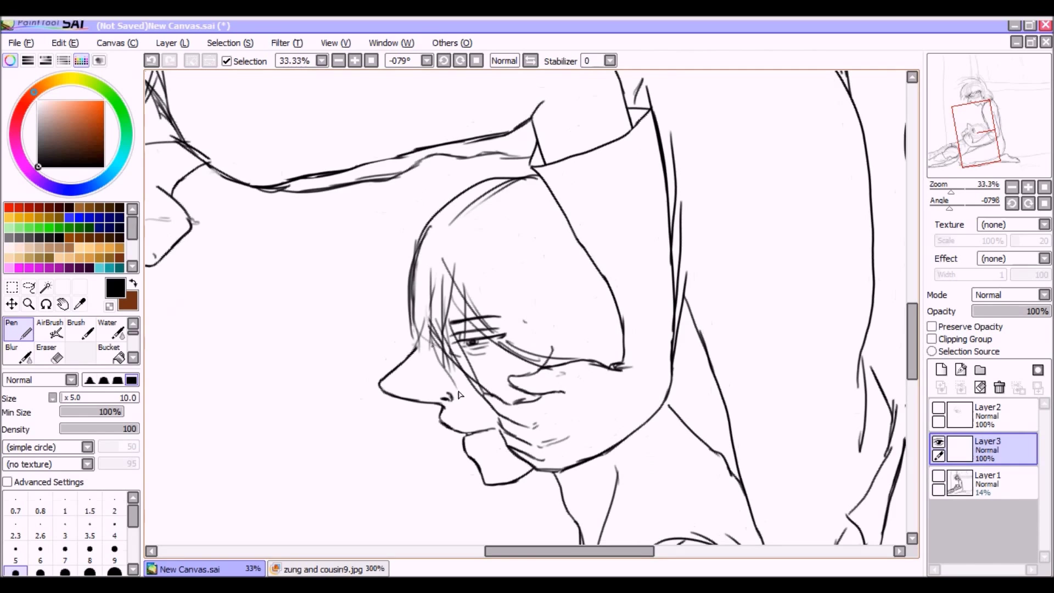
pyautogui.moveTo(461, 285); pyautogui.dragTo(598, 371)
# - Show the sketch under the whole drawing and add a linework layer above the line art
pyautogui.press('Home')
pyautogui.moveTo(1007, 163); pyautogui.dragTo(994, 177)
pyautogui.scroll(-4, 718, 295)
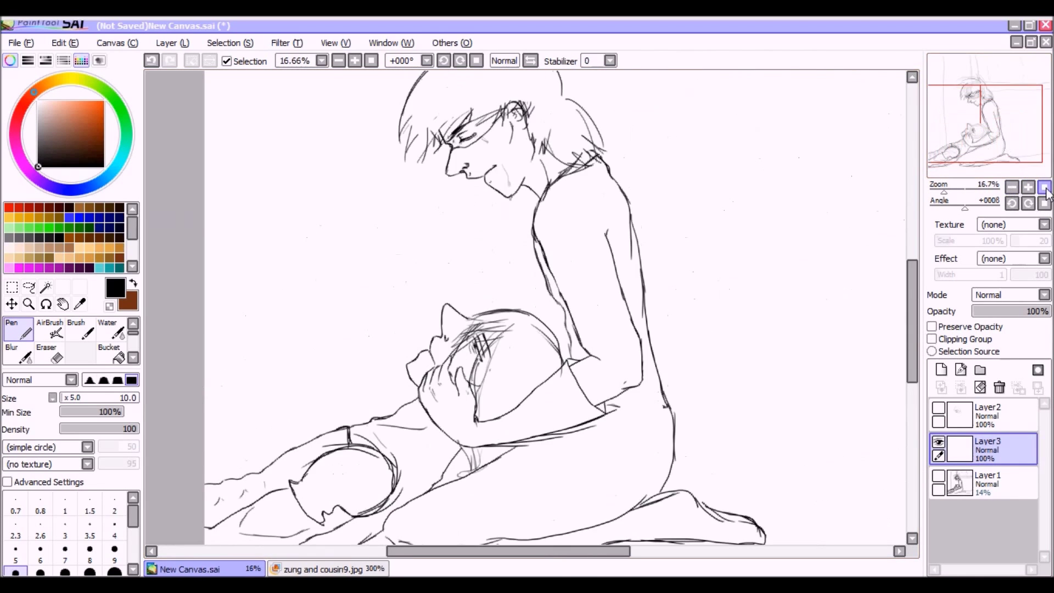
pyautogui.click(938, 484)
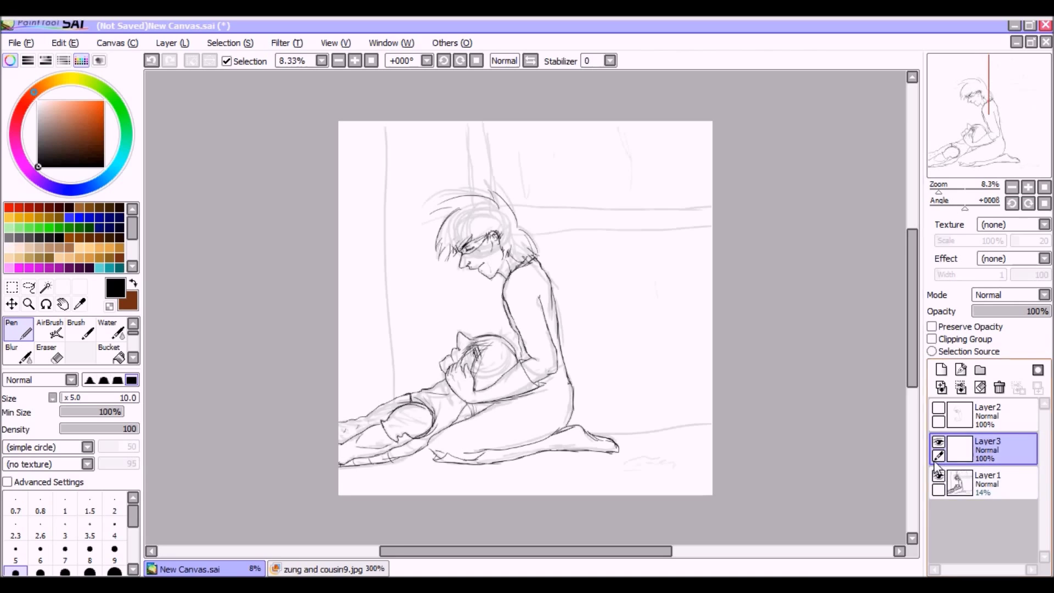
pyautogui.scroll(2, 539, 143)
pyautogui.click(960, 369)
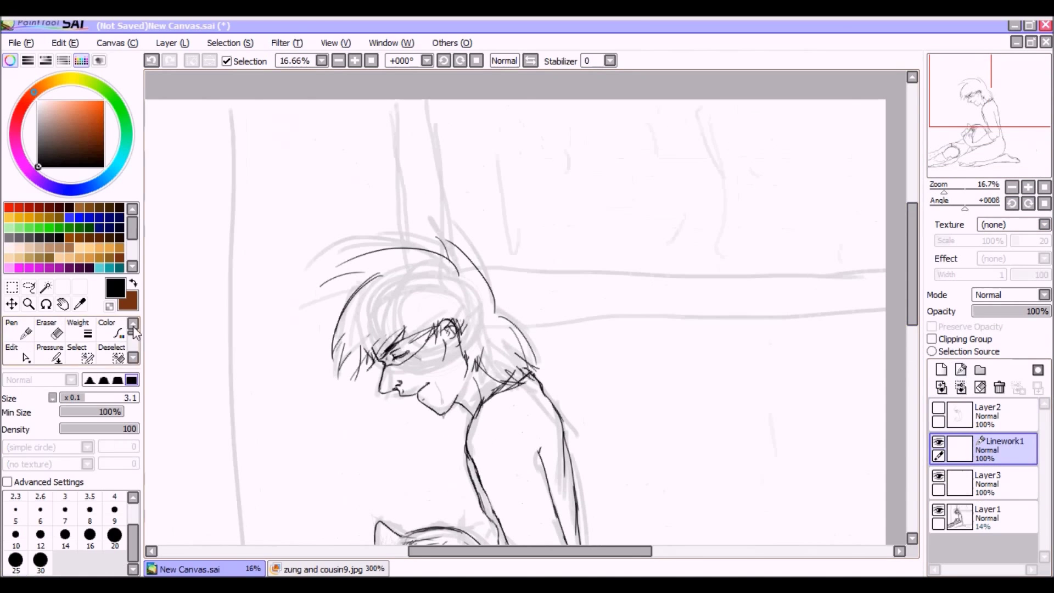
# - Draw straight size 30 lines for the vertical and horizontal wall beams behind the kneeling figure's head
pyautogui.click(401, 250)
pyautogui.doubleClick(396, 95)
pyautogui.click(438, 95)
pyautogui.click(442, 253)
pyautogui.doubleClick(887, 250)
pyautogui.click(487, 281)
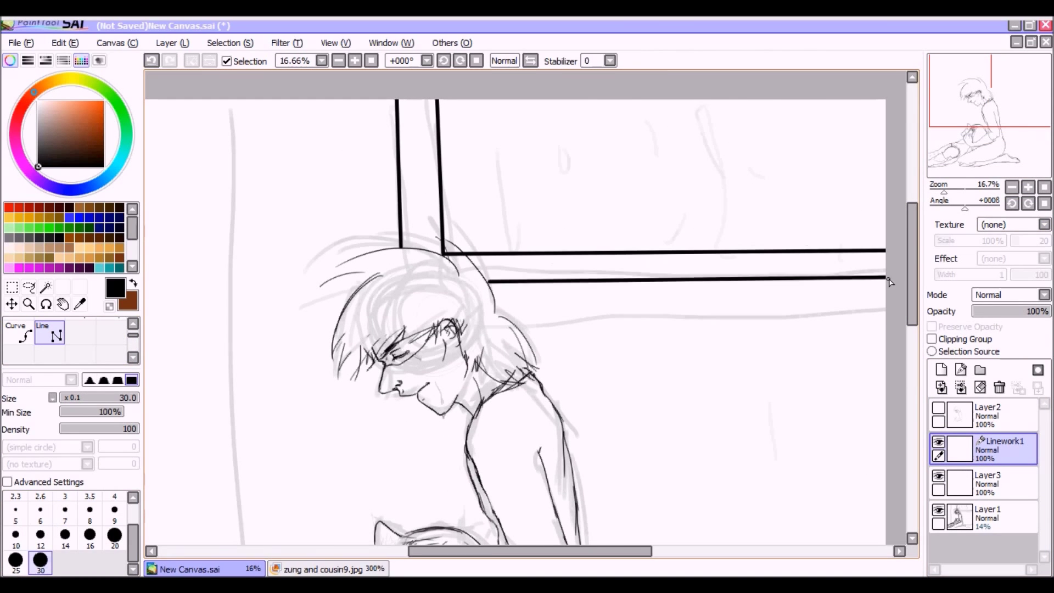
pyautogui.doubleClick(889, 281)
# - Draw the remaining straight wall line and a floor line running from behind the foot to the canvas edge
pyautogui.scroll(-1, 889, 281)
pyautogui.doubleClick(393, 400)
pyautogui.click(549, 434)
pyautogui.doubleClick(718, 434)
# - Hide the sketch and shorten the floor line by moving its end point to the outer contour of the foot
pyautogui.click(938, 511)
pyautogui.scroll(5, 1015, 158)
pyautogui.click(1008, 157)
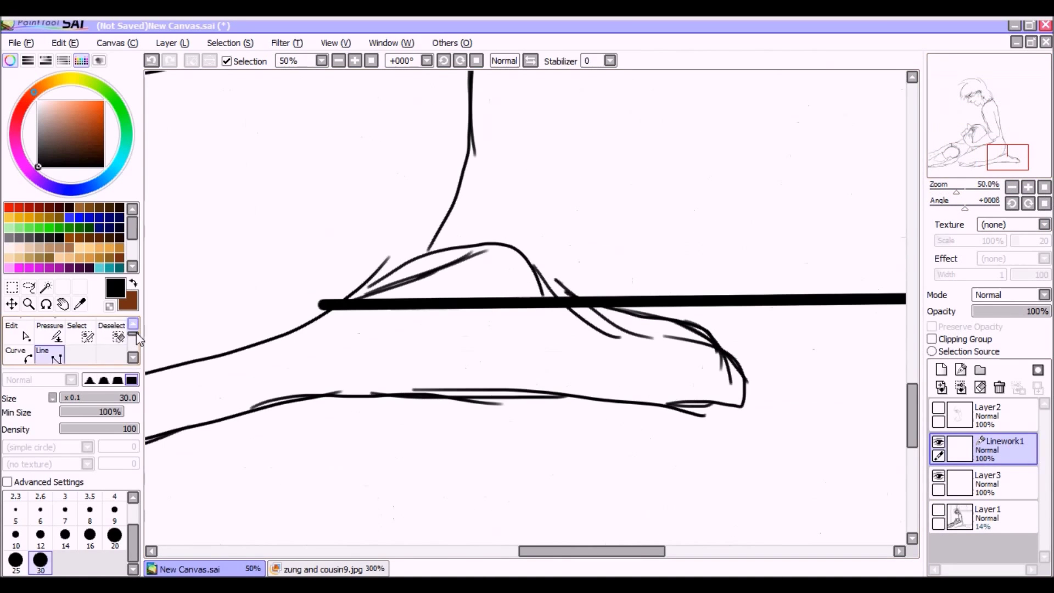
pyautogui.press('e')
pyautogui.click(329, 304)
pyautogui.moveTo(524, 303)
pyautogui.mouseDown()
pyautogui.moveTo(542, 303)
pyautogui.moveTo(346, 304)
pyautogui.mouseUp()
pyautogui.click(49, 354)
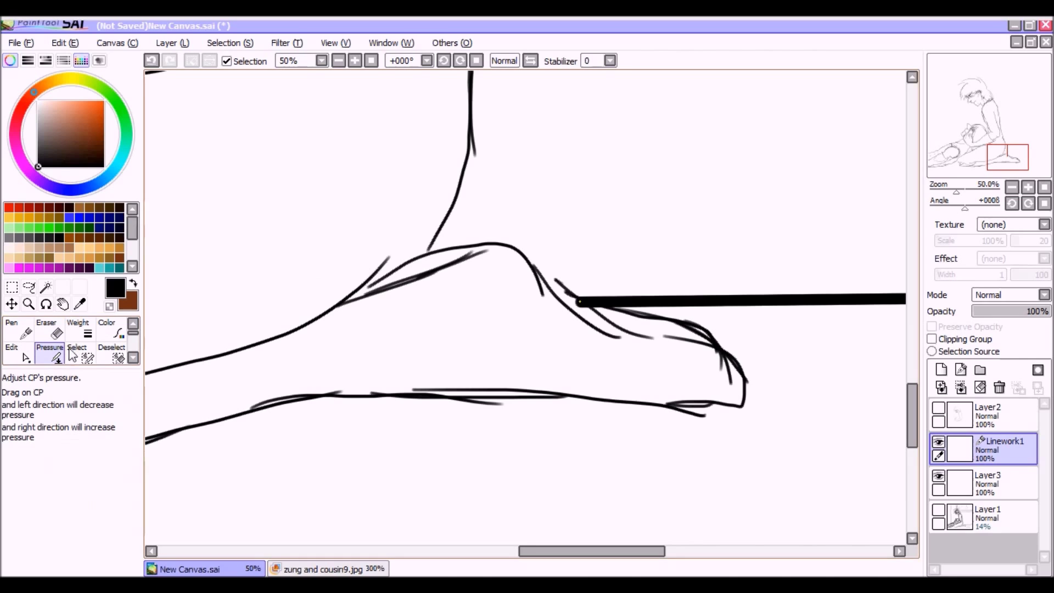
# - Thin the floor line behind the foot and the long vertical wall line beside the lying figure
pyautogui.click(77, 329)
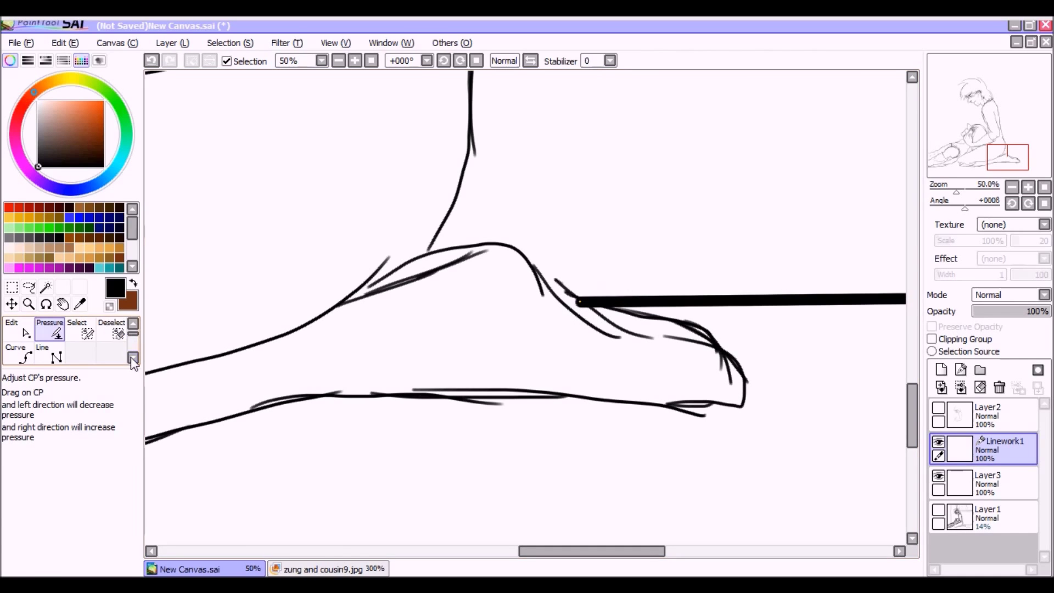
pyautogui.click(877, 299)
pyautogui.scroll(-1, 880, 246)
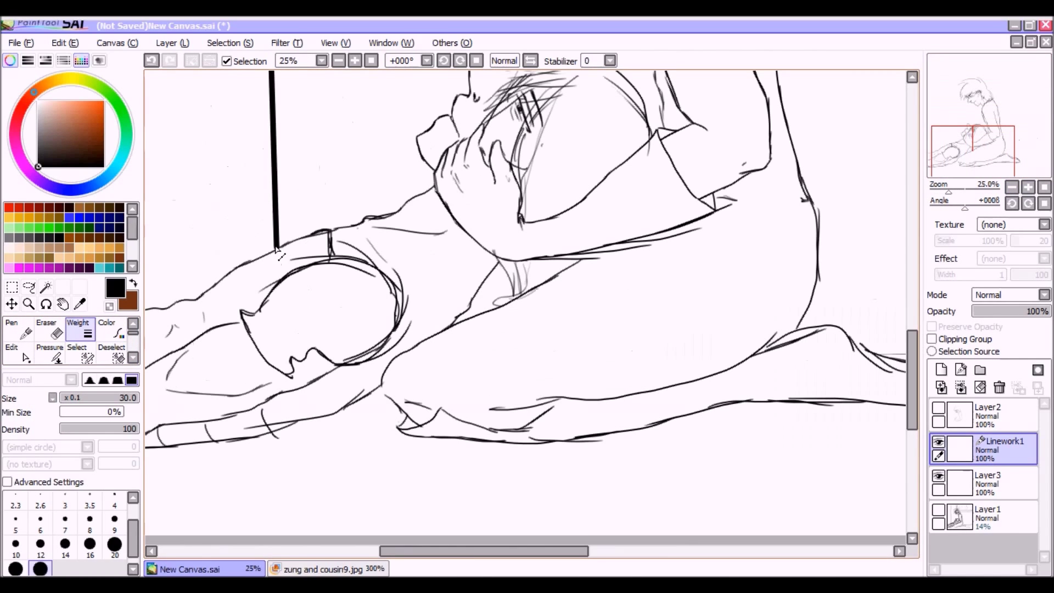
pyautogui.click(50, 353)
pyautogui.scroll(-1, 308, 231)
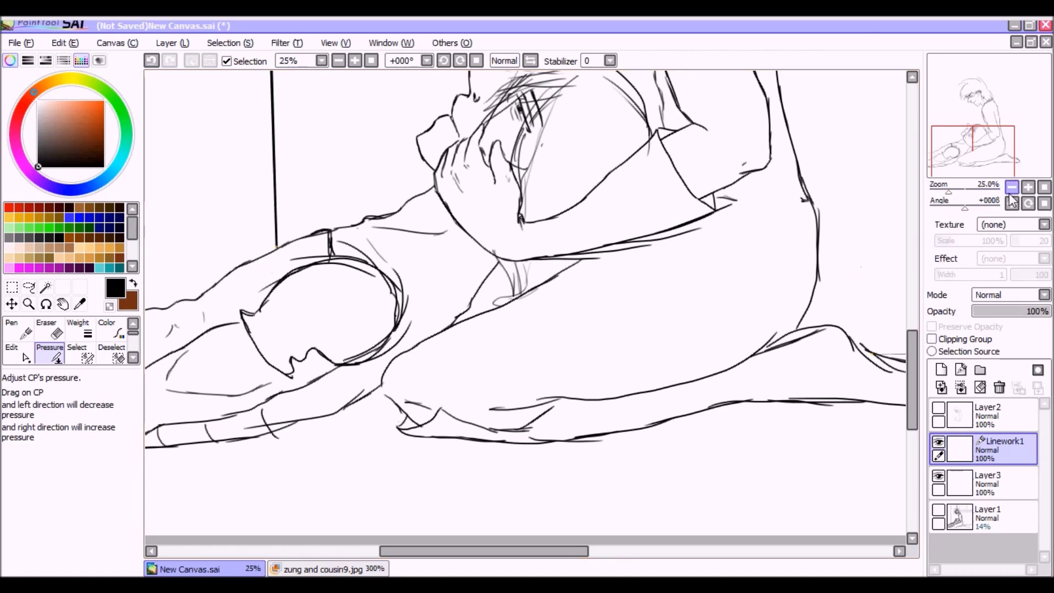
# - Thin the wall beam lines around the kneeling figure's head and taper them toward the hair contour
pyautogui.scroll(2, 472, 203)
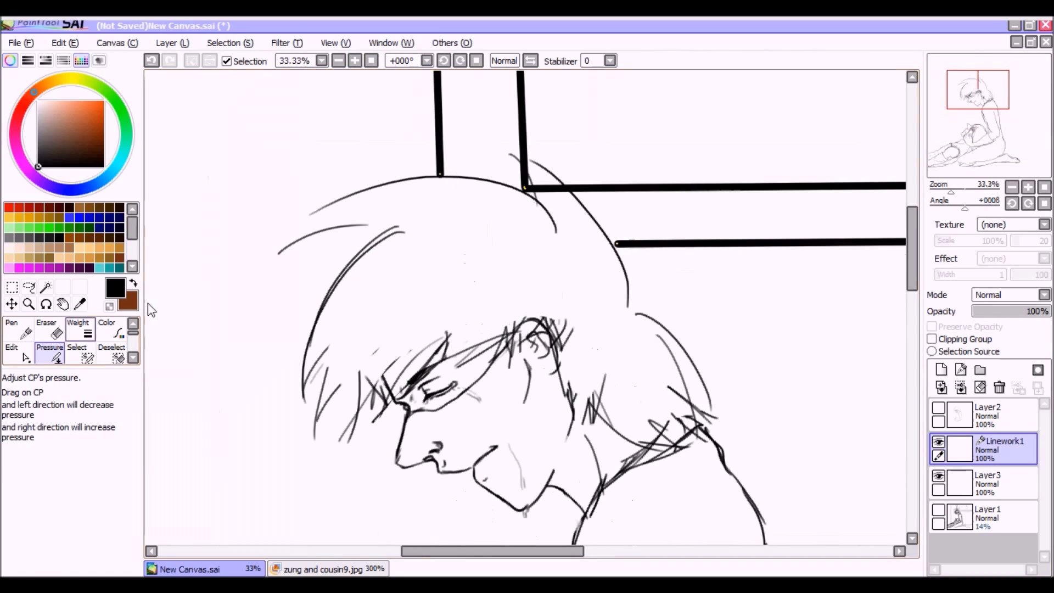
pyautogui.press('w')
pyautogui.press('p')
pyautogui.press('w')
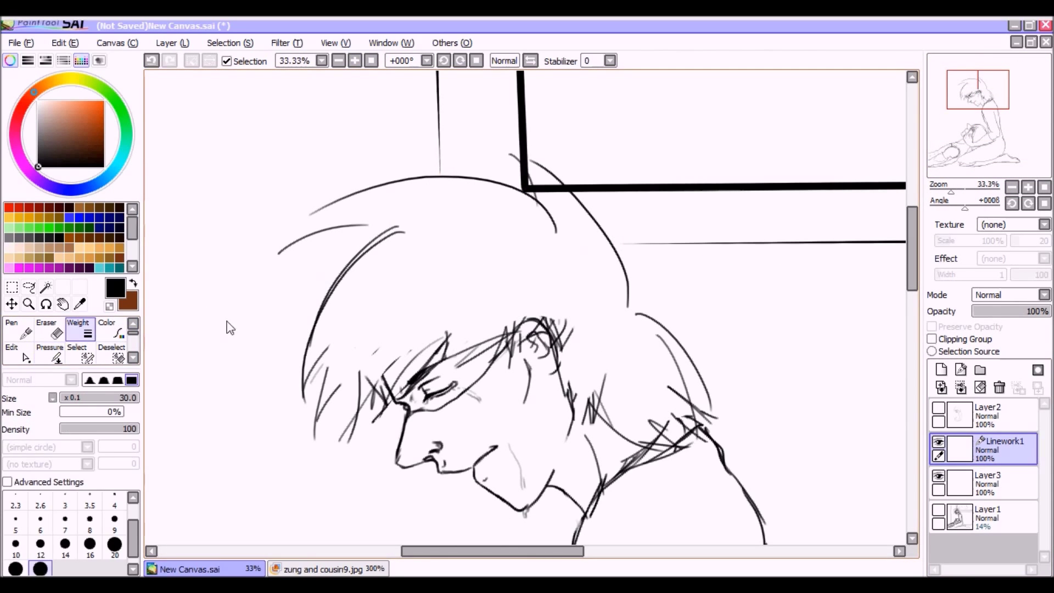
pyautogui.press('c')
pyautogui.press('e')
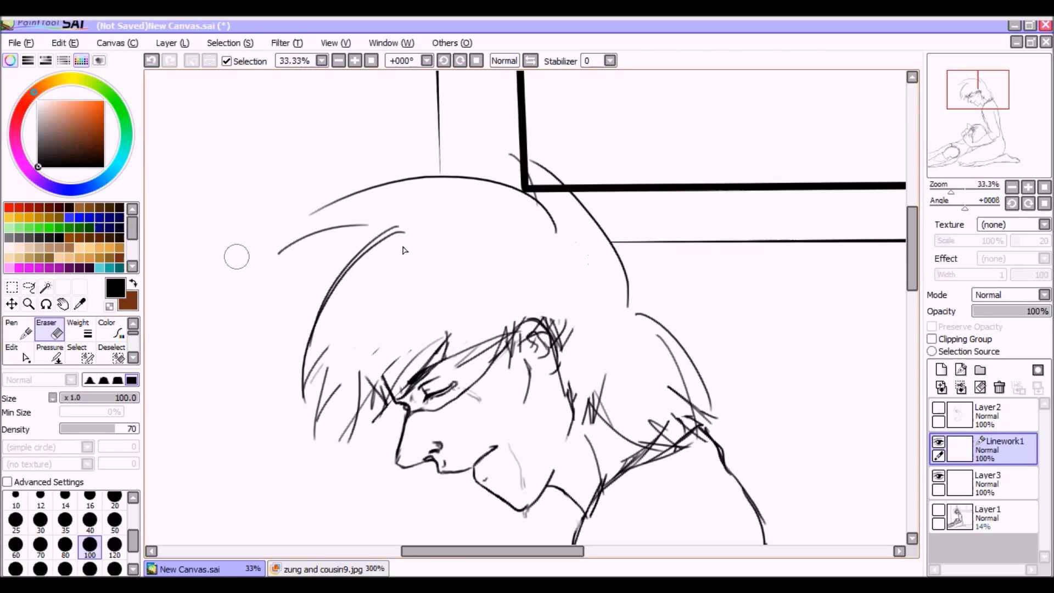
pyautogui.press('p')
pyautogui.press('e')
pyautogui.click(342, 62)
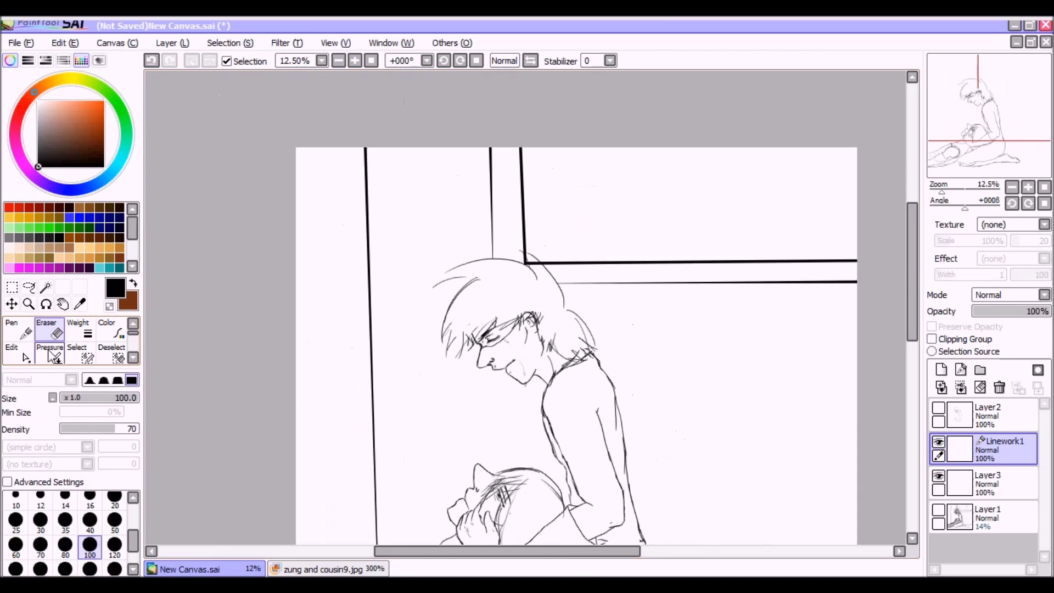
pyautogui.click(55, 354)
pyautogui.press('w')
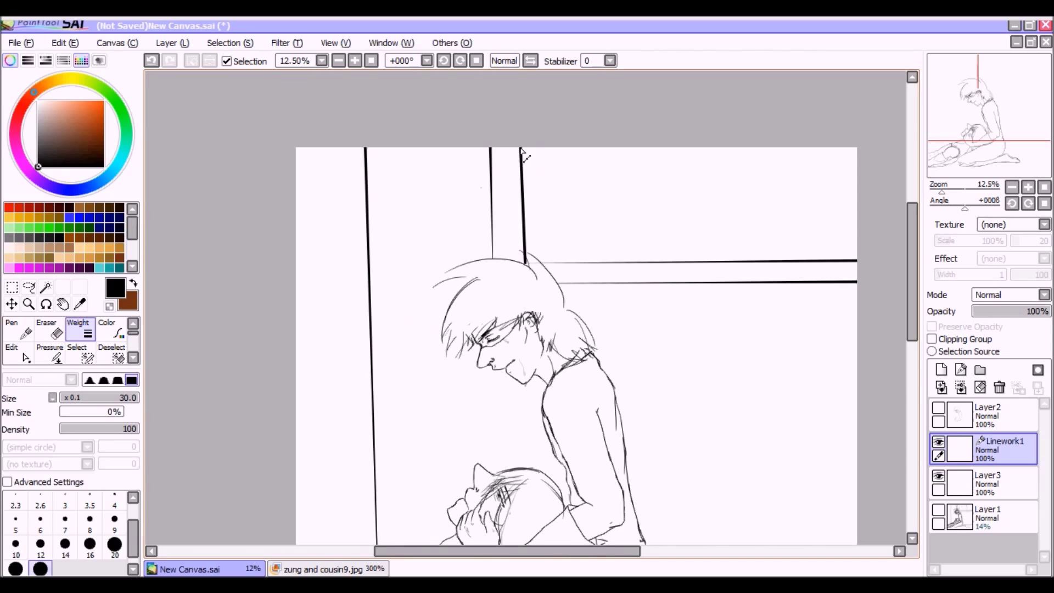
# - Strengthen the upper horizontal line's end at the canvas edge and thin both ends of the long vertical wall line
pyautogui.press('p')
pyautogui.moveTo(856, 261); pyautogui.dragTo(870, 266)
pyautogui.scroll(-3, 859, 483)
pyautogui.scroll(2, 658, 329)
pyautogui.moveTo(374, 95); pyautogui.dragTo(351, 97)
pyautogui.moveTo(388, 524); pyautogui.dragTo(380, 530)
pyautogui.press('e')
pyautogui.click(1011, 187)
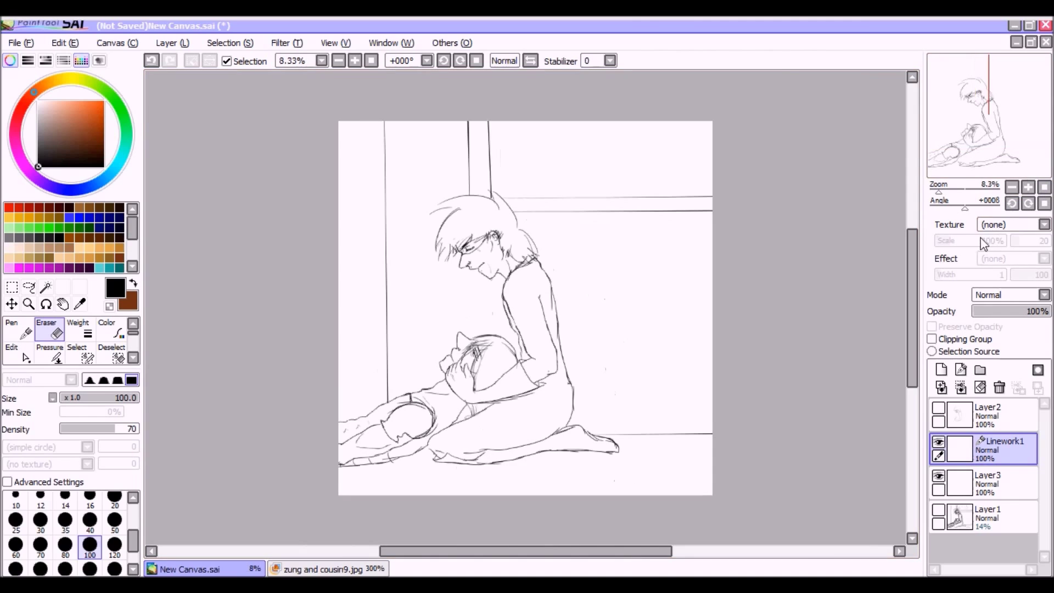
# - Draw a short shallow U-shaped curve between the two horizontal wall lines and give it a tapered weight
pyautogui.click(1027, 187)
pyautogui.click(1013, 82)
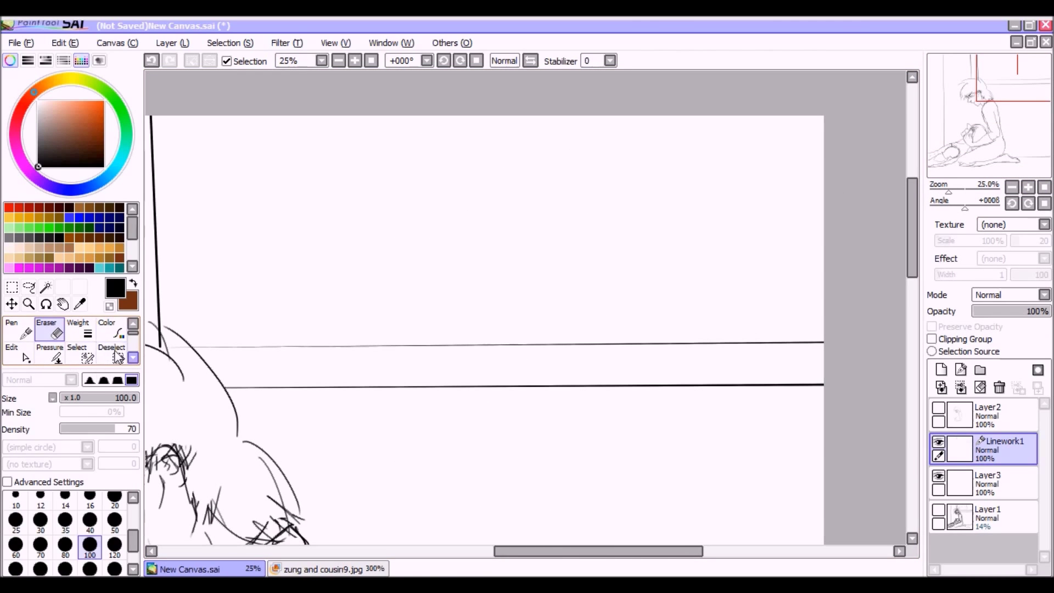
pyautogui.scroll(-1, 73, 355)
pyautogui.click(16, 354)
pyautogui.scroll(1, 94, 353)
pyautogui.click(77, 329)
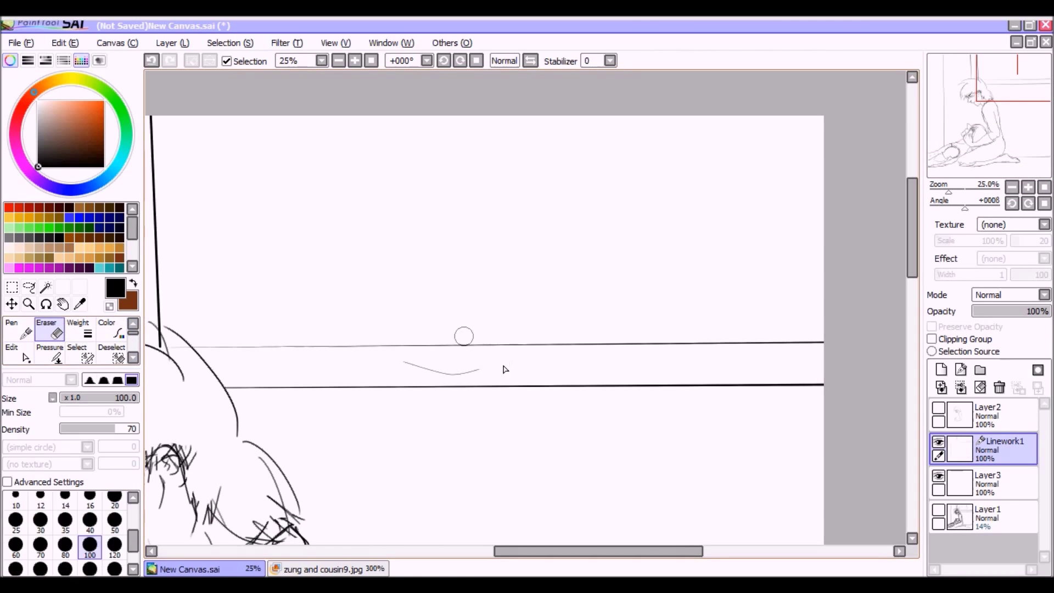
pyautogui.click(483, 367)
pyautogui.click(355, 61)
pyautogui.click(55, 354)
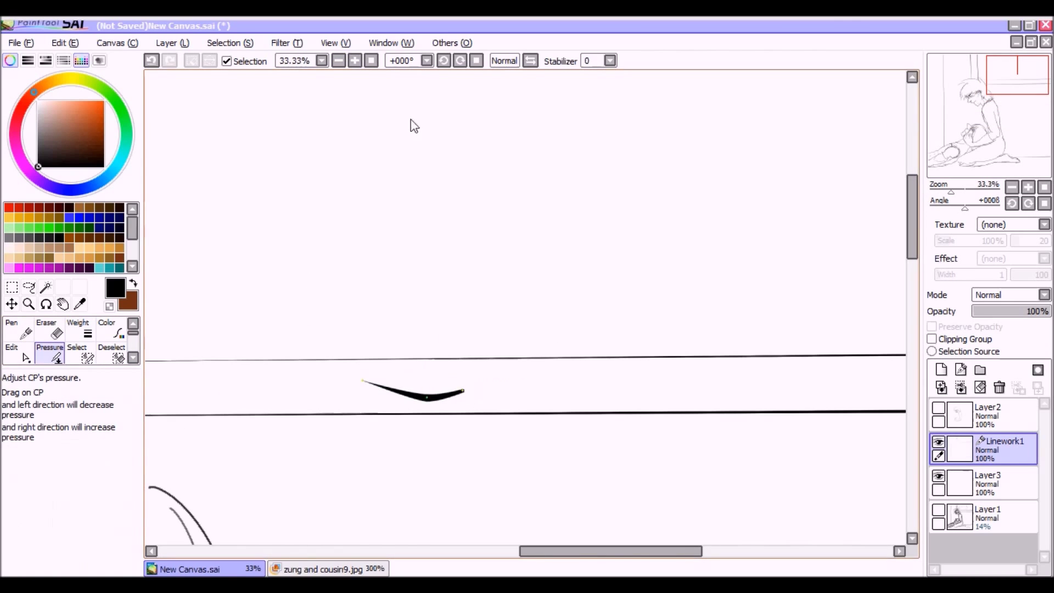
pyautogui.scroll(-1, 447, 400)
pyautogui.click(17, 354)
pyautogui.click(339, 61)
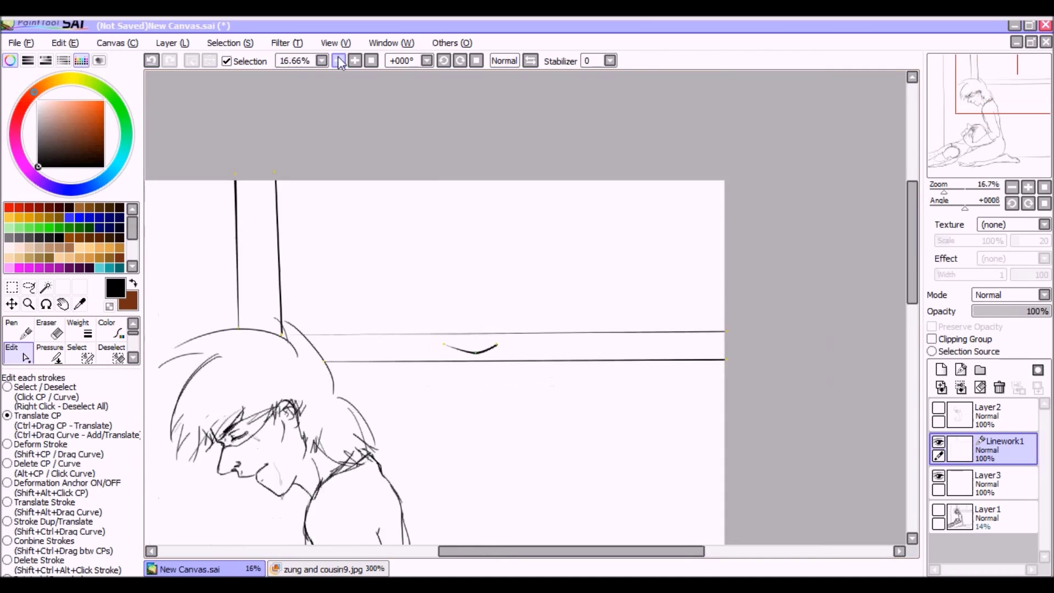
pyautogui.press('w')
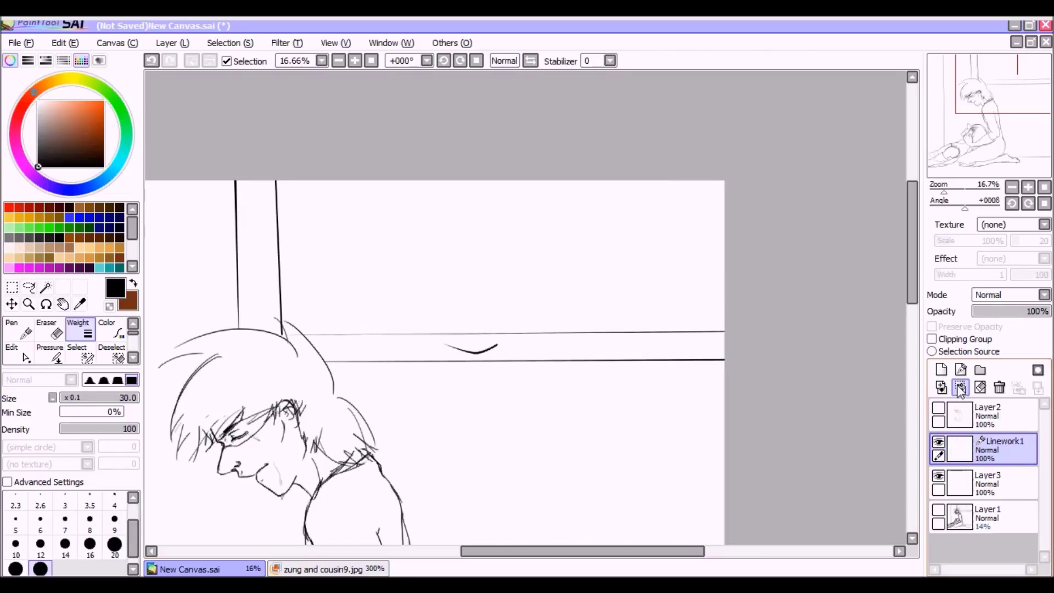
# - Merge the linework down, add a new linework layer, and draw straight vertical lines from both curve ends past the canvas top
pyautogui.click(960, 388)
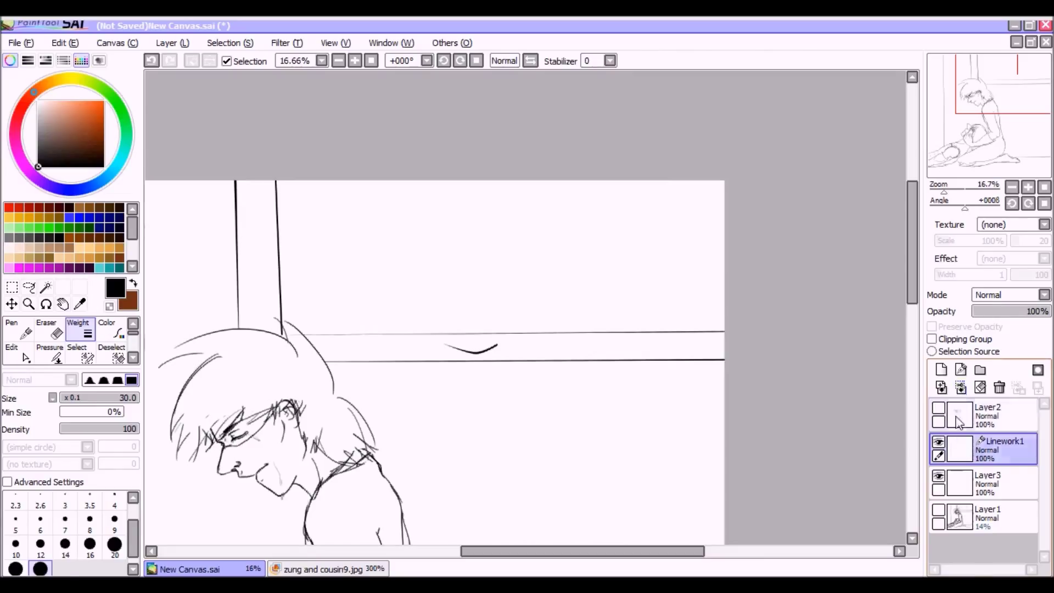
pyautogui.click(960, 369)
pyautogui.click(54, 331)
pyautogui.moveTo(445, 344); pyautogui.dragTo(439, 169)
pyautogui.moveTo(496, 345); pyautogui.dragTo(501, 170)
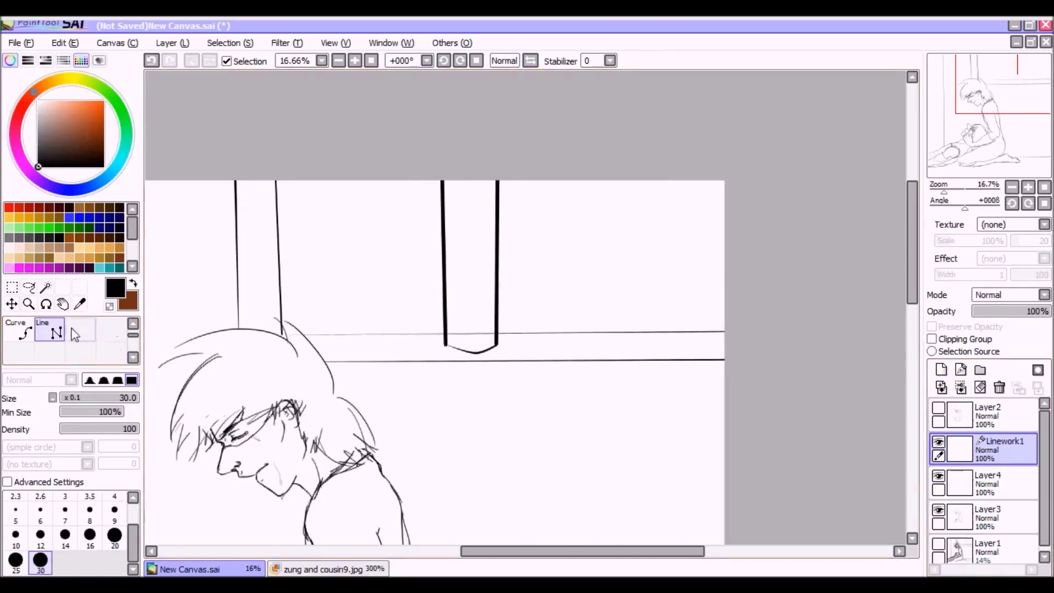
# - Taper the two vertical lines of the hanging beam and merge the linework layer into the layer below
pyautogui.scroll(2, 75, 334)
pyautogui.click(49, 351)
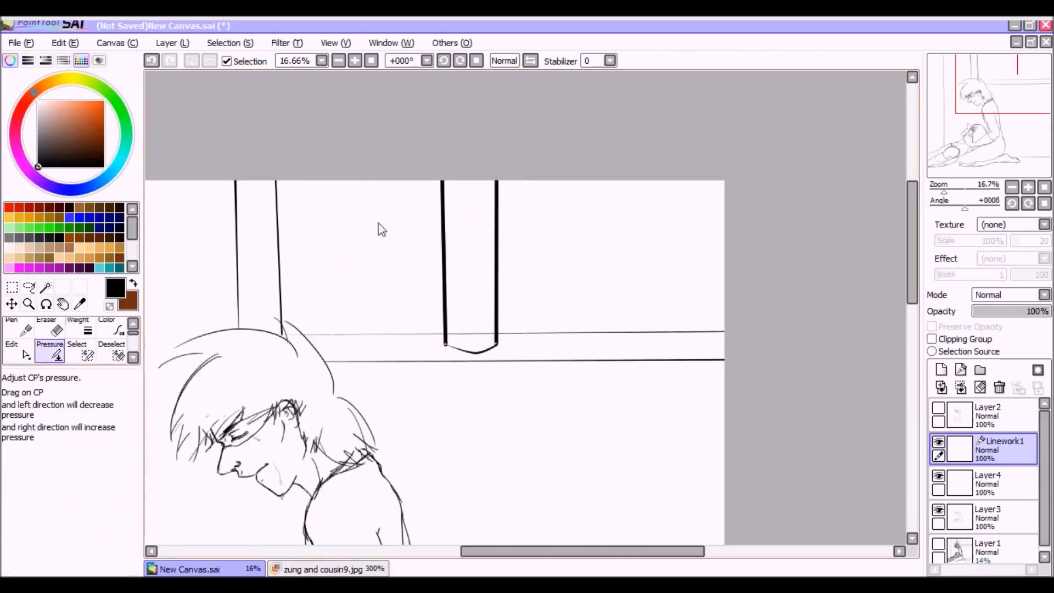
pyautogui.click(446, 168)
pyautogui.moveTo(506, 345); pyautogui.dragTo(526, 345)
pyautogui.click(960, 387)
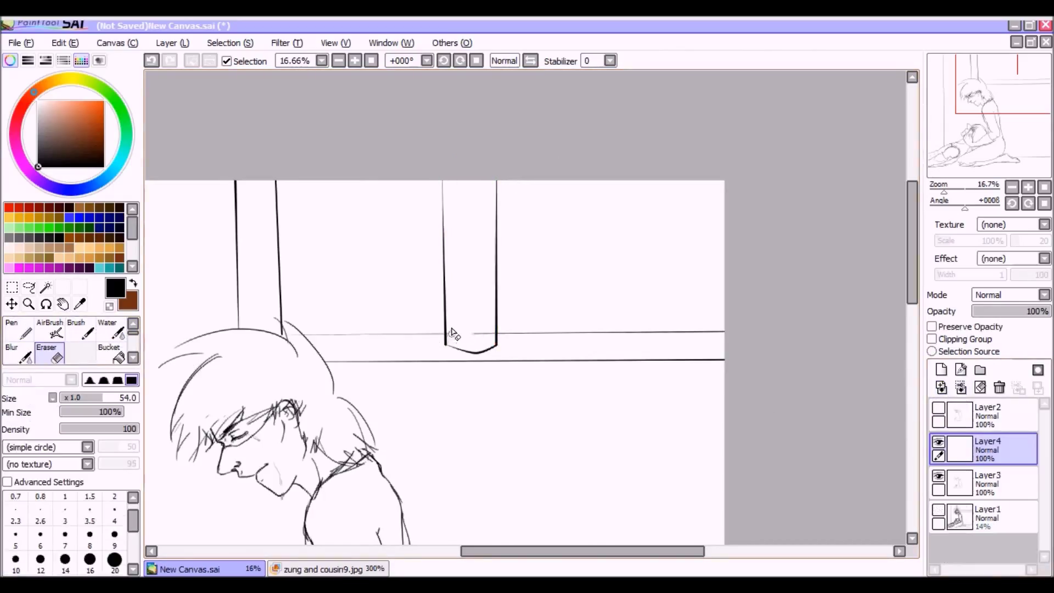
# - Lasso the hanging beam, narrow it, and move it farther right along the wall with a transform
pyautogui.click(28, 287)
pyautogui.moveTo(409, 220)
pyautogui.mouseDown()
pyautogui.moveTo(502, 329)
pyautogui.moveTo(441, 338)
pyautogui.mouseUp()
pyautogui.hotkey('ctrl', 't')
pyautogui.moveTo(472, 263); pyautogui.dragTo(522, 263)
pyautogui.scroll(-2, 630, 198)
pyautogui.moveTo(630, 198); pyautogui.dragTo(626, 204)
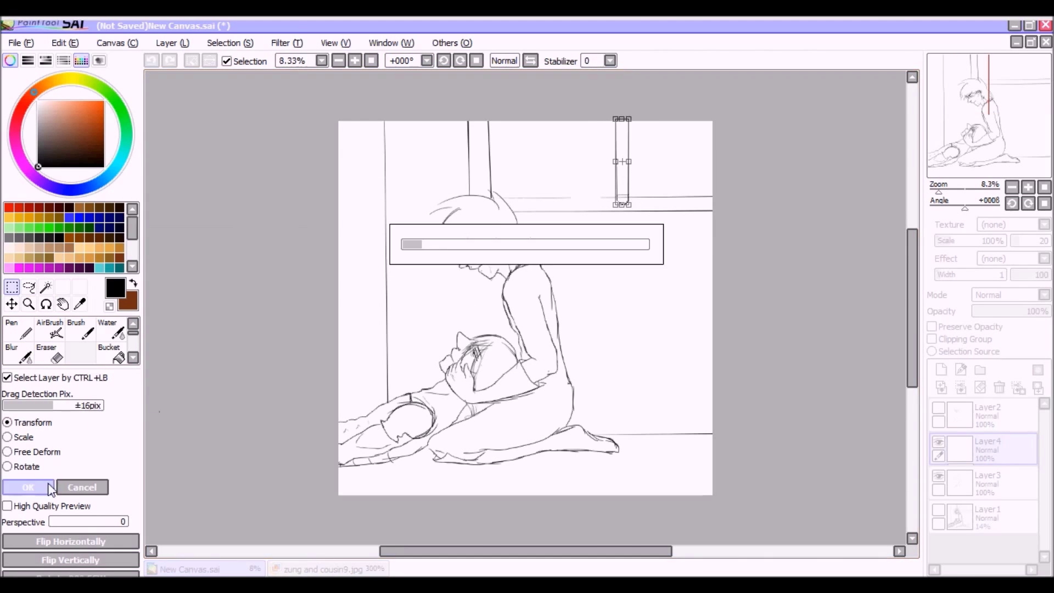
pyautogui.click(28, 486)
# - Try to scale the lassoed left end of the broken upper wall line across the gap
pyautogui.scroll(5, 621, 204)
pyautogui.press('n')
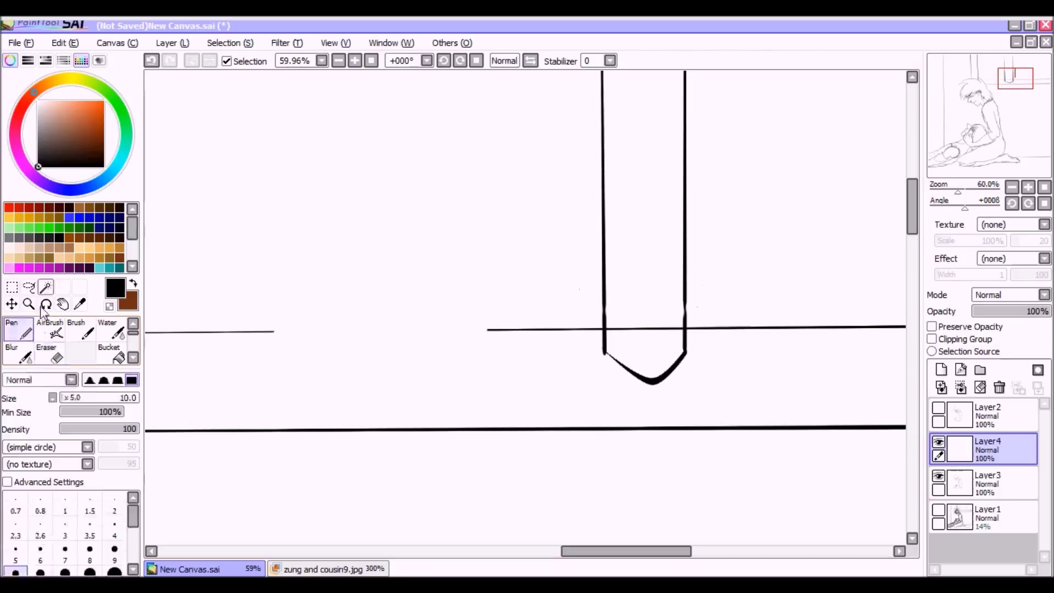
pyautogui.click(29, 287)
pyautogui.moveTo(296, 296); pyautogui.dragTo(258, 362)
pyautogui.hotkey('ctrl', 't')
pyautogui.scroll(3, 252, 358)
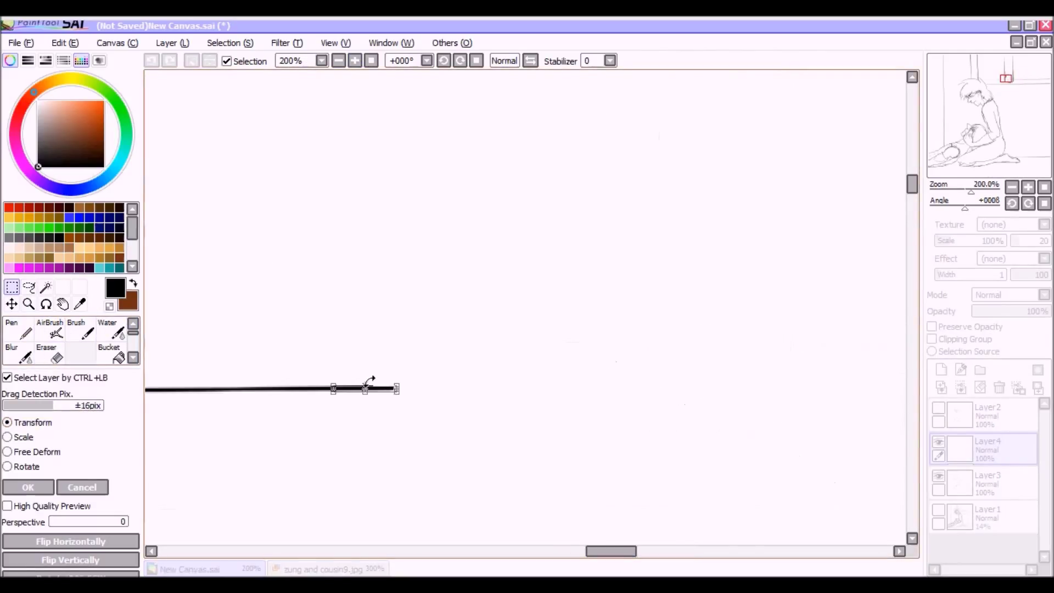
pyautogui.scroll(1, 387, 113)
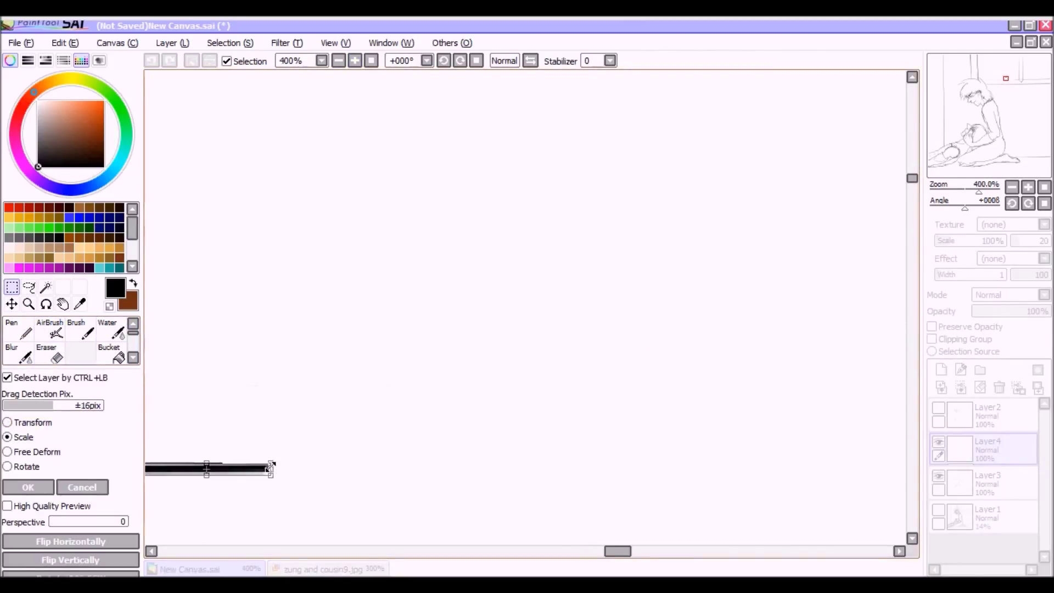
pyautogui.scroll(-2, 309, 156)
pyautogui.press('Return')
# - Try to stretch the upper wall line's left part over to its right part with another transform
pyautogui.moveTo(406, 434); pyautogui.dragTo(409, 431)
pyautogui.scroll(3, 384, 460)
pyautogui.scroll(1, 615, 557)
pyautogui.hotkey('ctrl', 't')
pyautogui.moveTo(647, 554)
pyautogui.mouseDown()
pyautogui.moveTo(313, 470)
pyautogui.moveTo(661, 551)
pyautogui.mouseUp()
pyautogui.click(1012, 187)
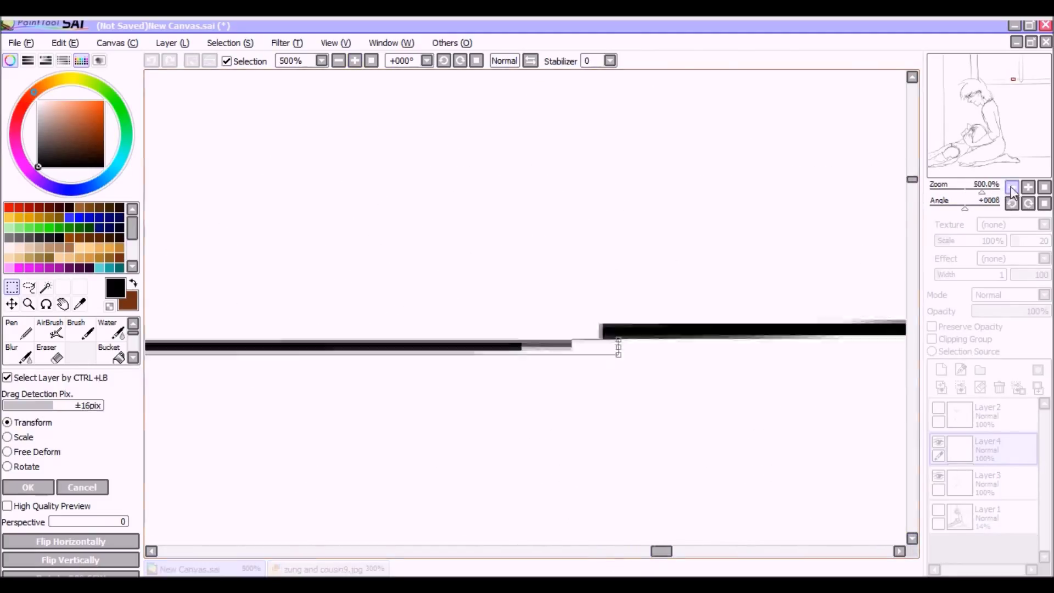
pyautogui.click(1011, 187)
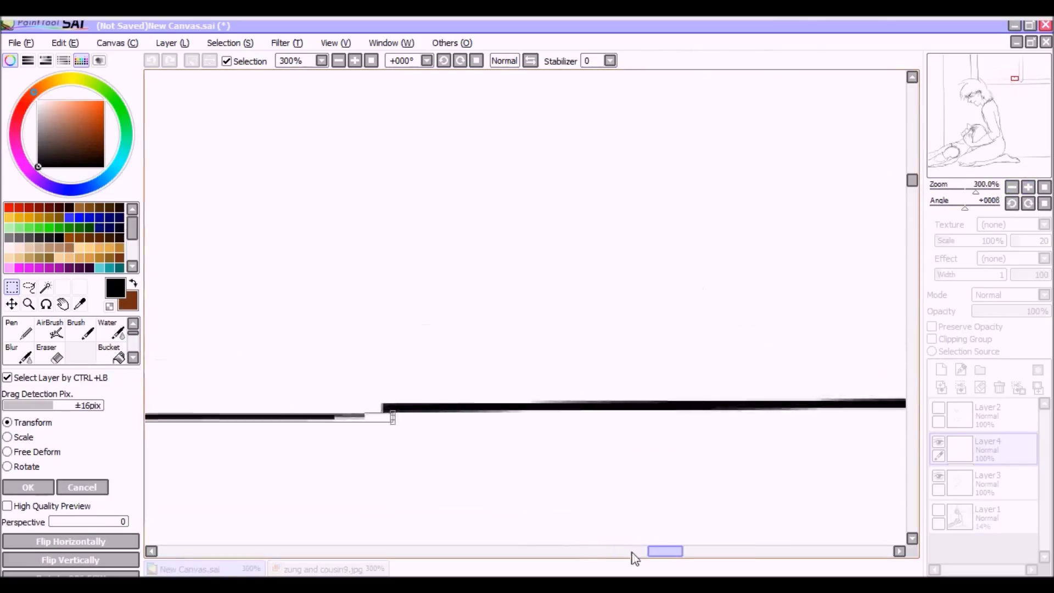
pyautogui.press('Return')
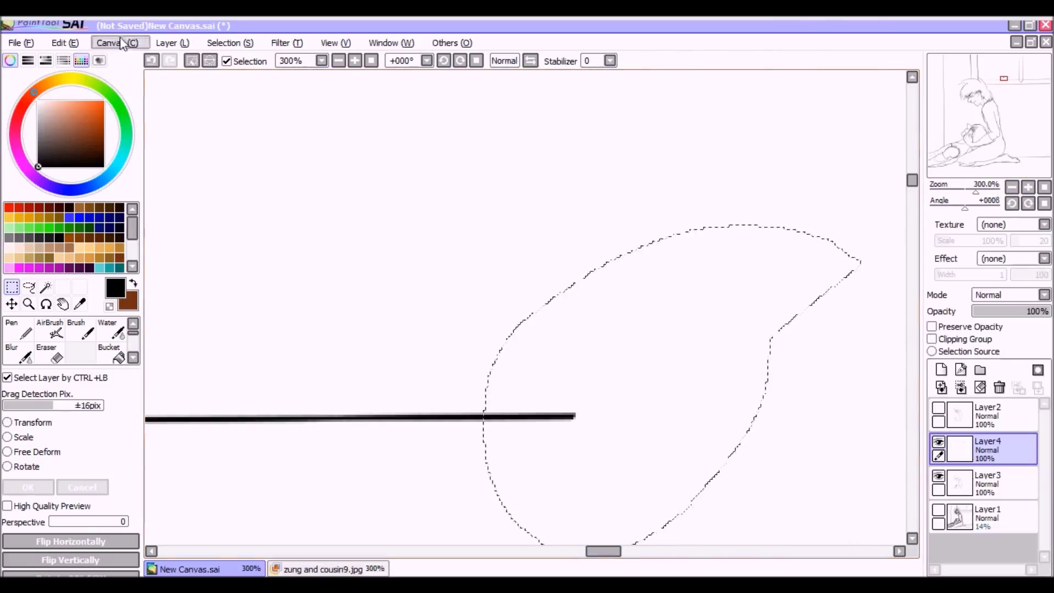
# - Paste copies of the lassoed line end and place them to extend the upper wall line into the gap
pyautogui.click(65, 43)
pyautogui.click(88, 130)
pyautogui.moveTo(605, 428); pyautogui.dragTo(742, 423)
pyautogui.click(65, 42)
pyautogui.click(88, 129)
pyautogui.hotkey('ctrl', 'v')
pyautogui.scroll(-3, 630, 449)
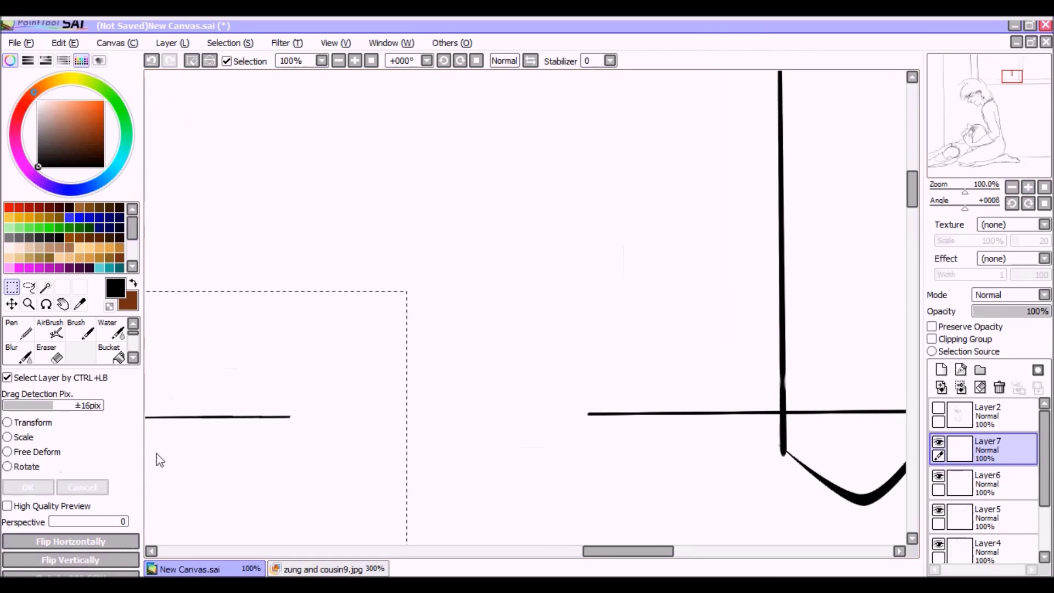
pyautogui.moveTo(260, 403); pyautogui.dragTo(313, 402)
pyautogui.click(65, 43)
pyautogui.click(88, 130)
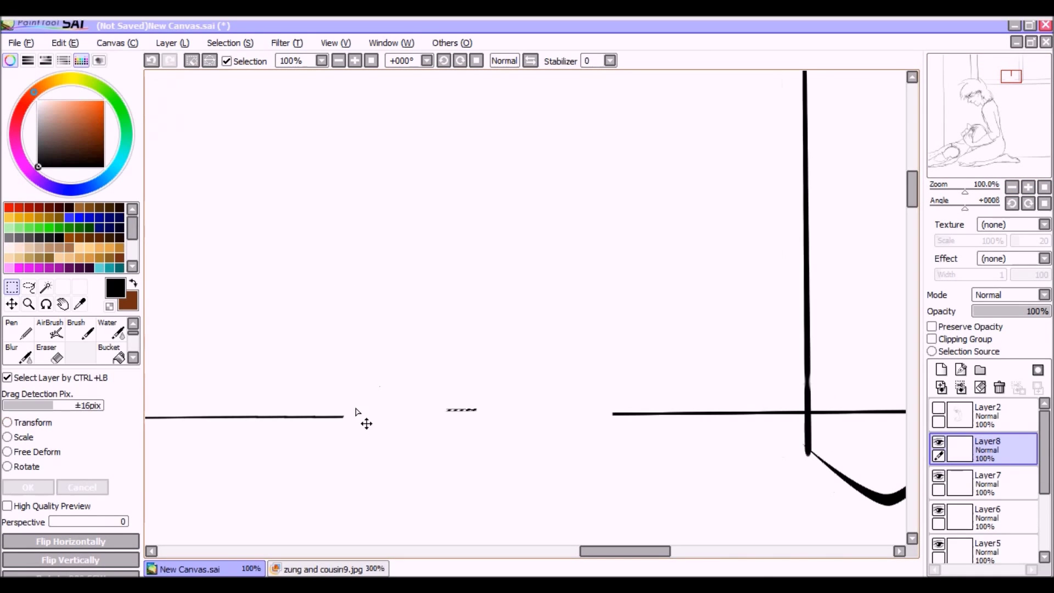
# - Paste more copies of the short line piece and line them up with the extended left part
pyautogui.click(64, 43)
pyautogui.click(88, 129)
pyautogui.moveTo(296, 407); pyautogui.dragTo(411, 426)
pyautogui.hotkey('ctrl', 'd')
pyautogui.hotkey('ctrl', 'v')
pyautogui.moveTo(384, 376); pyautogui.dragTo(426, 418)
pyautogui.click(65, 42)
pyautogui.click(88, 130)
pyautogui.hotkey('ctrl', 'd')
# - Keep pasting and aligning line pieces so the upper wall line reaches close to its right part
pyautogui.click(64, 43)
pyautogui.click(88, 129)
pyautogui.moveTo(631, 413); pyautogui.dragTo(490, 427)
pyautogui.click(64, 43)
pyautogui.click(88, 129)
pyautogui.moveTo(631, 417); pyautogui.dragTo(494, 432)
pyautogui.hotkey('ctrl', 'd')
pyautogui.hotkey('ctrl', 'v')
pyautogui.click(65, 43)
pyautogui.click(87, 129)
pyautogui.moveTo(527, 351); pyautogui.dragTo(576, 413)
pyautogui.click(64, 43)
pyautogui.click(88, 130)
pyautogui.hotkey('ctrl', 'd')
pyautogui.hotkey('ctrl', 'v')
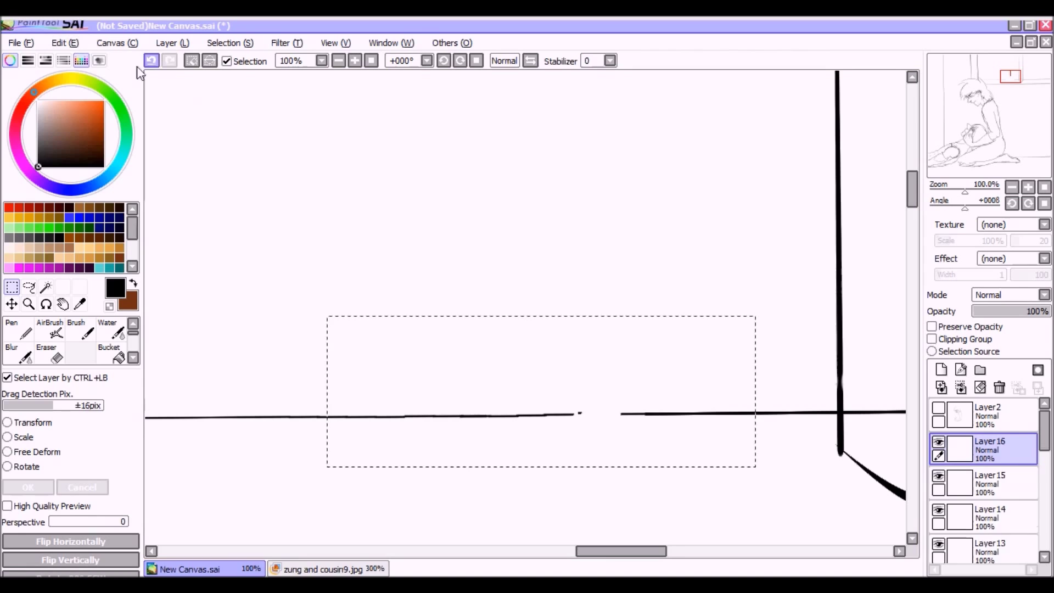
# - Close the remaining gap in the upper wall line with the last pasted line pieces
pyautogui.click(64, 42)
pyautogui.click(87, 129)
pyautogui.hotkey('ctrl', 'd')
pyautogui.click(64, 42)
pyautogui.click(87, 129)
pyautogui.click(65, 43)
pyautogui.click(87, 130)
pyautogui.moveTo(626, 419); pyautogui.dragTo(685, 430)
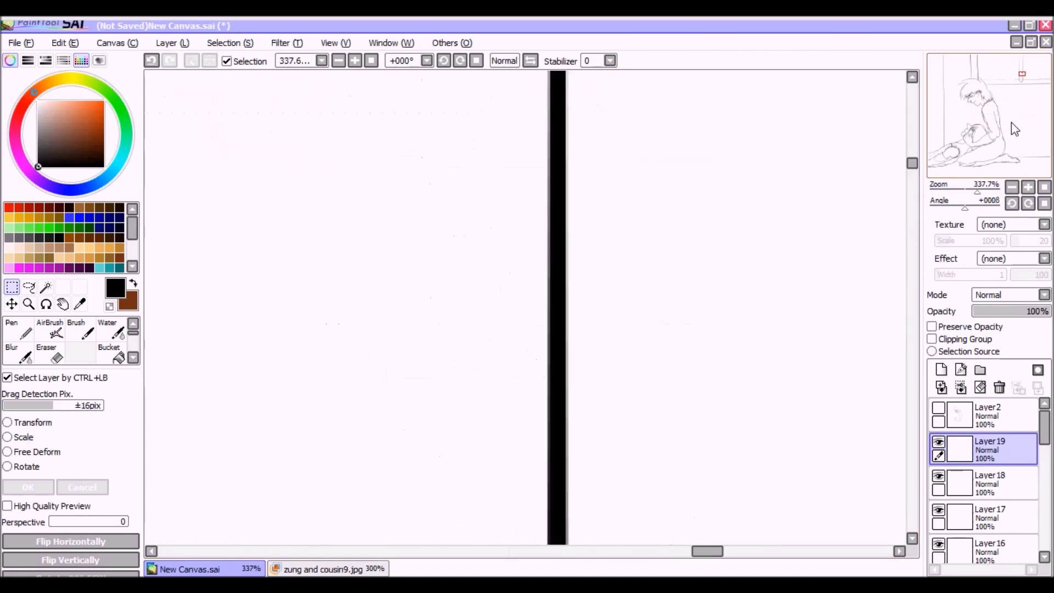
# - Merge the pasted line layers down into Layer3 and erase the horizontal line inside the hanging beam
pyautogui.press('e')
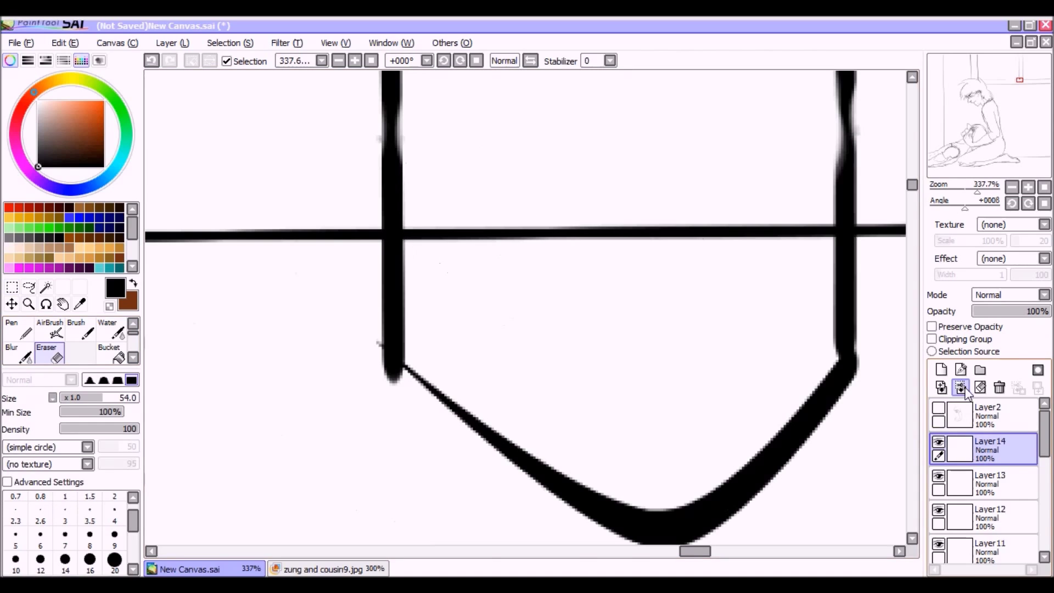
pyautogui.click(960, 388)
pyautogui.click(960, 387)
pyautogui.moveTo(406, 236); pyautogui.dragTo(828, 236)
pyautogui.scroll(-7, 1025, 159)
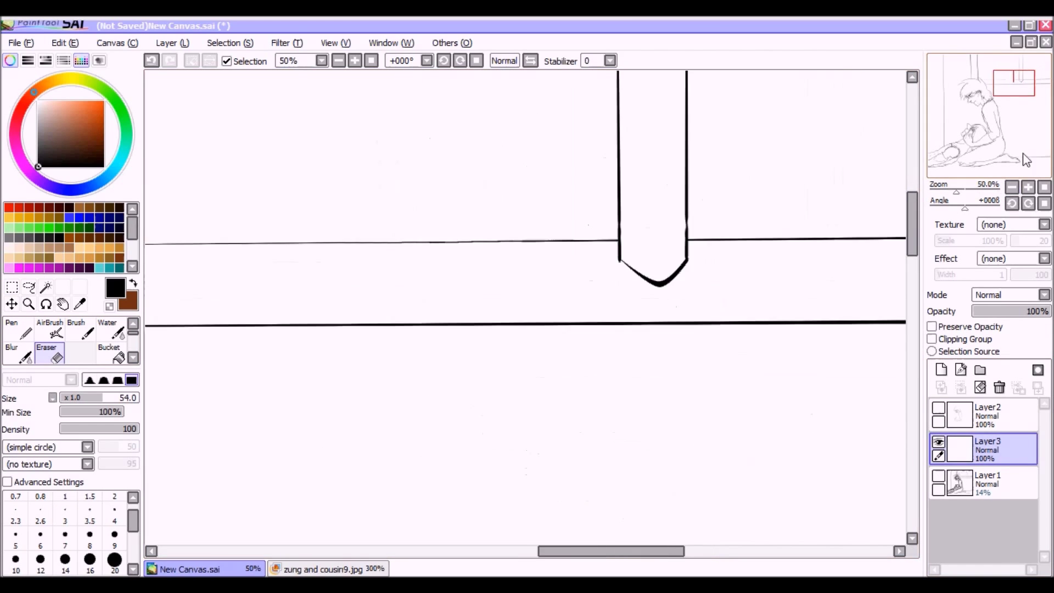
# - Draw a two-line sleeve hem across the lying figure's upper arm and join its ends at the outer contour
pyautogui.scroll(-5, 1025, 159)
pyautogui.scroll(3, 1036, 189)
pyautogui.scroll(-3, 1046, 189)
pyautogui.scroll(5, 897, 298)
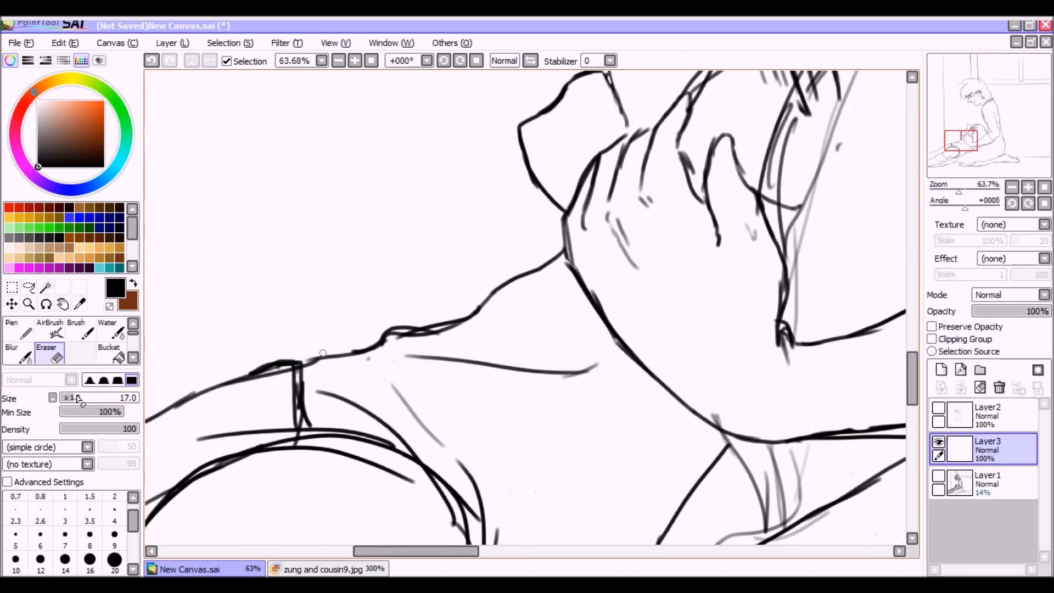
pyautogui.press('n')
pyautogui.scroll(3, 897, 299)
pyautogui.moveTo(477, 368)
pyautogui.mouseDown()
pyautogui.moveTo(658, 293)
pyautogui.moveTo(672, 264)
pyautogui.mouseUp()
pyautogui.moveTo(496, 390)
pyautogui.mouseDown()
pyautogui.moveTo(608, 343)
pyautogui.moveTo(672, 277)
pyautogui.mouseUp()
pyautogui.moveTo(491, 369); pyautogui.dragTo(508, 387)
pyautogui.press('e')
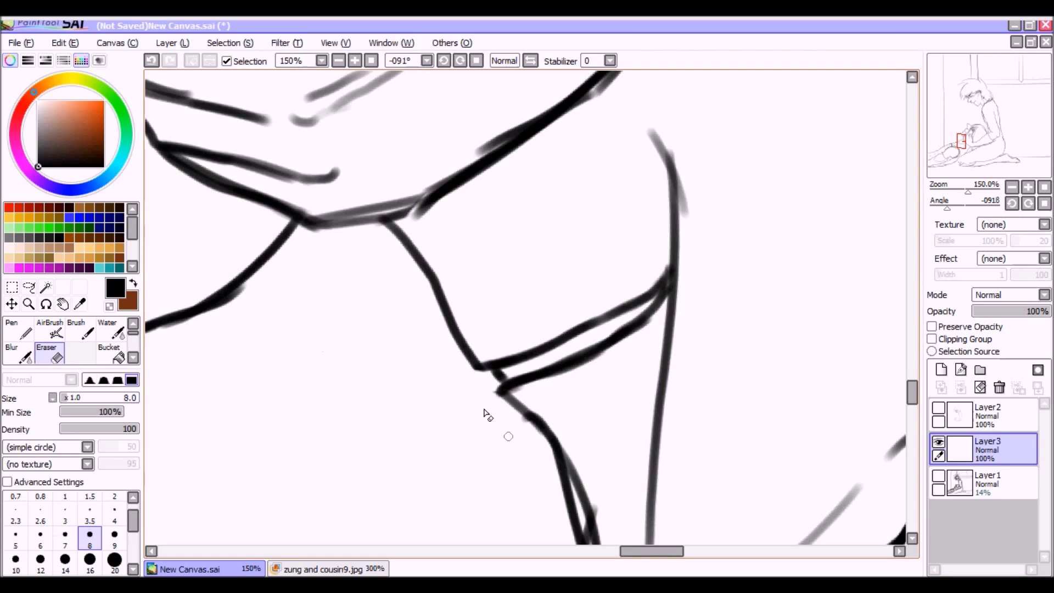
# - Clean up the sleeve hem's edges, add a short stroke beyond it on the torso, and reset the canvas rotation
pyautogui.scroll(-3, 488, 415)
pyautogui.scroll(1, 595, 332)
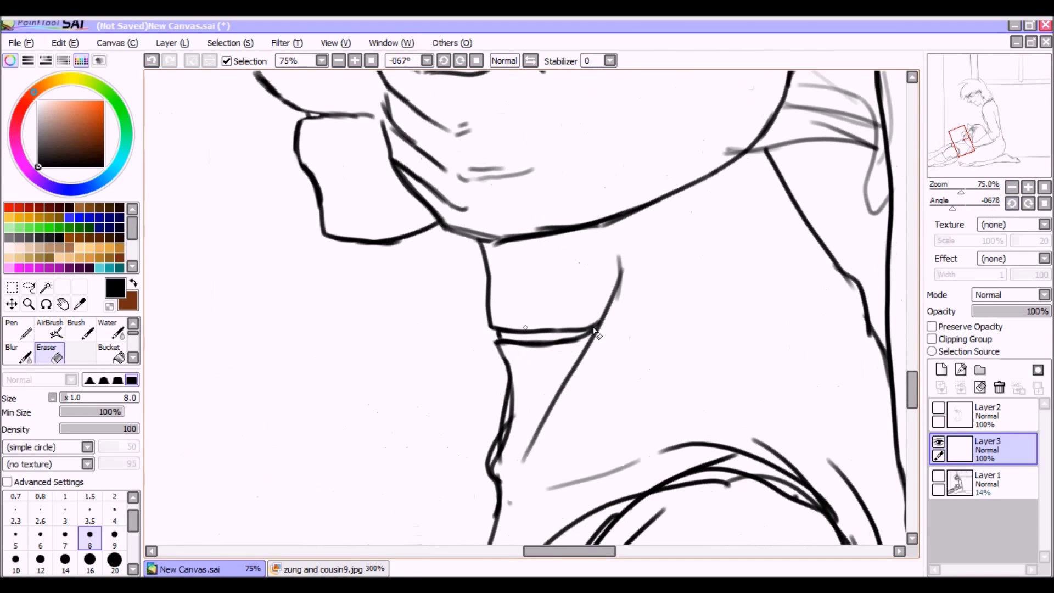
pyautogui.press('n')
pyautogui.moveTo(640, 318); pyautogui.dragTo(738, 271)
pyautogui.click(1011, 203)
pyautogui.click(1012, 187)
pyautogui.click(1011, 187)
pyautogui.click(1004, 121)
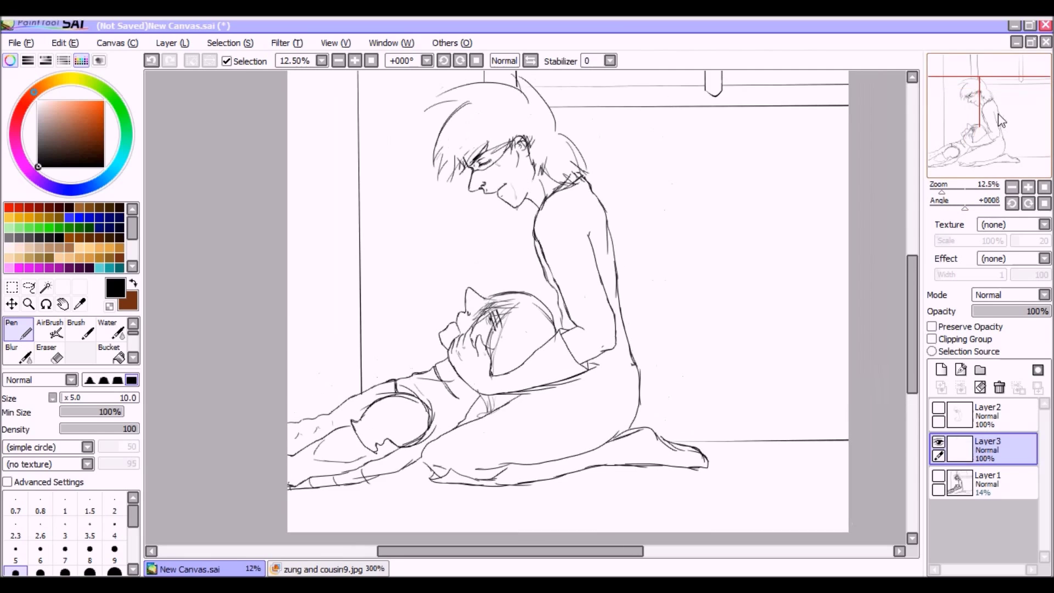
# - Add faint tear lines down the kneeling figure's cheek and check the face against the whole drawing
pyautogui.scroll(5, 426, 272)
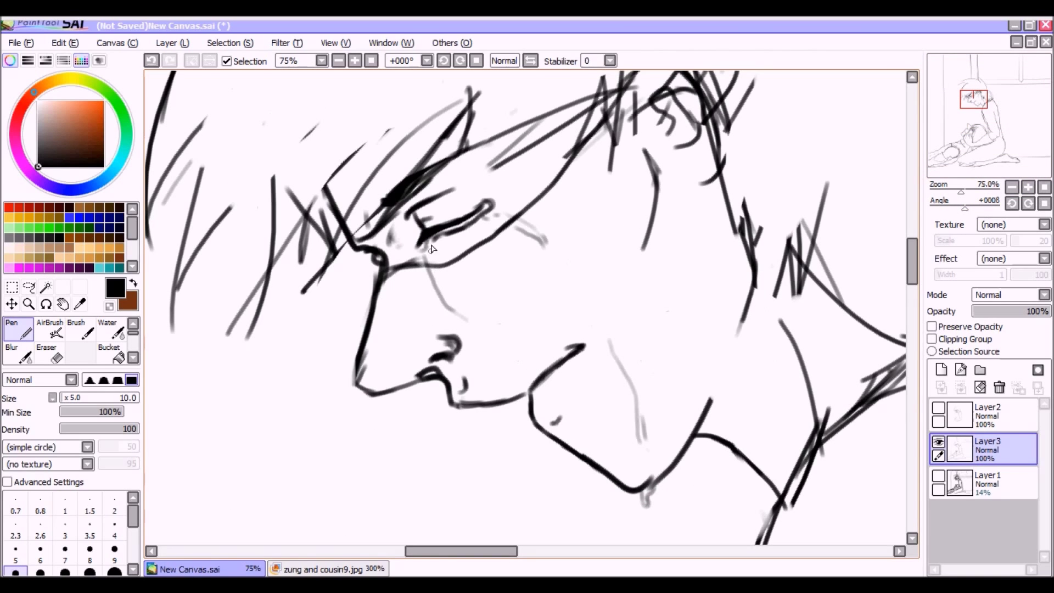
pyautogui.scroll(-5, 633, 295)
pyautogui.scroll(3, 1015, 166)
pyautogui.click(1012, 187)
pyautogui.click(1011, 187)
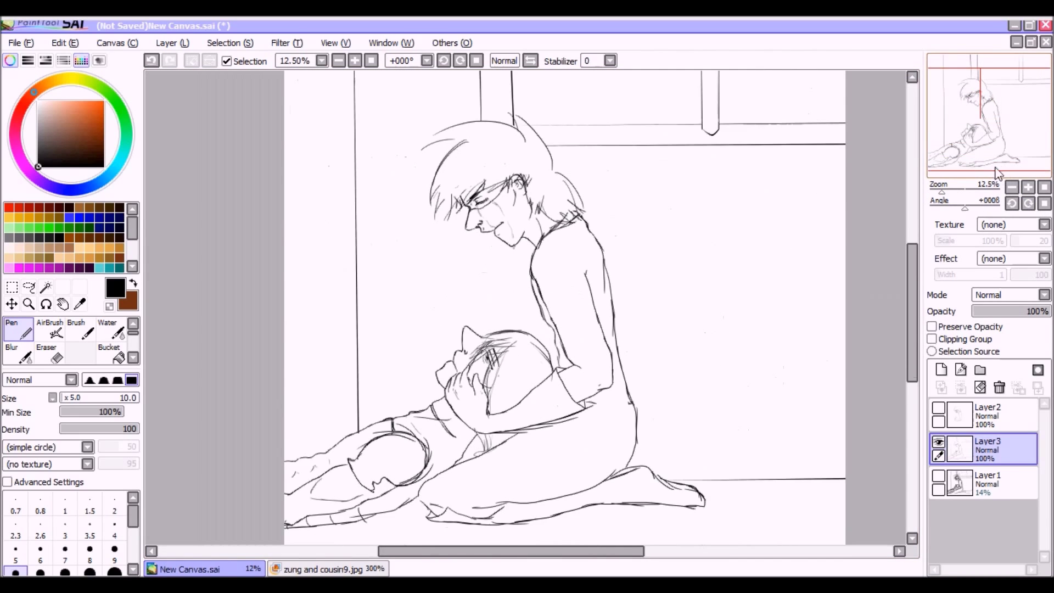
# - Draw thin wavy vertical streaks across the upper wall panel on both sides of the hanging beam
pyautogui.scroll(2, 1026, 160)
pyautogui.click(1001, 76)
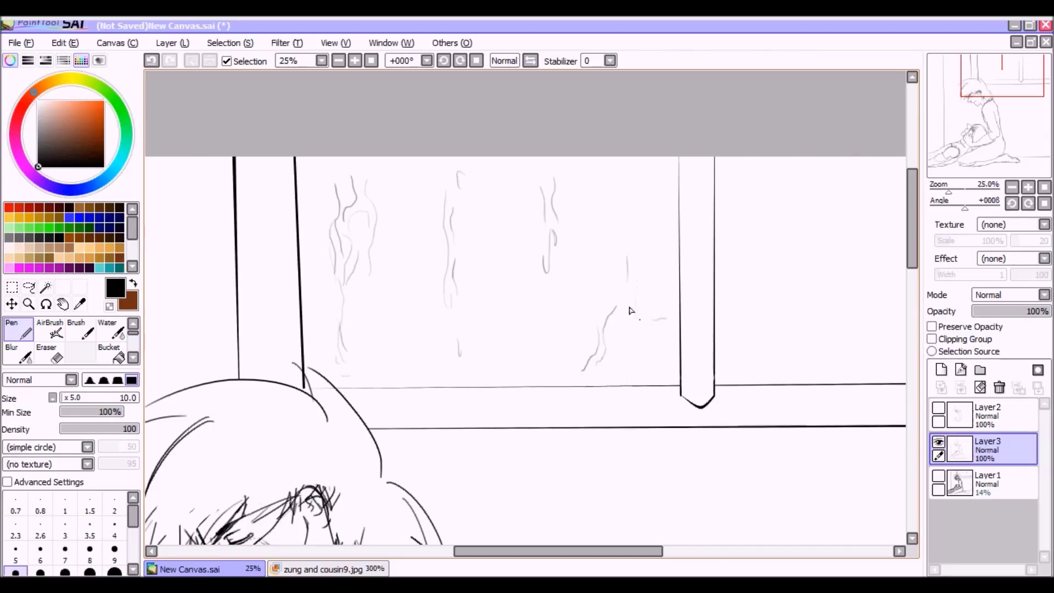
pyautogui.scroll(-1, 674, 266)
pyautogui.scroll(1, 506, 282)
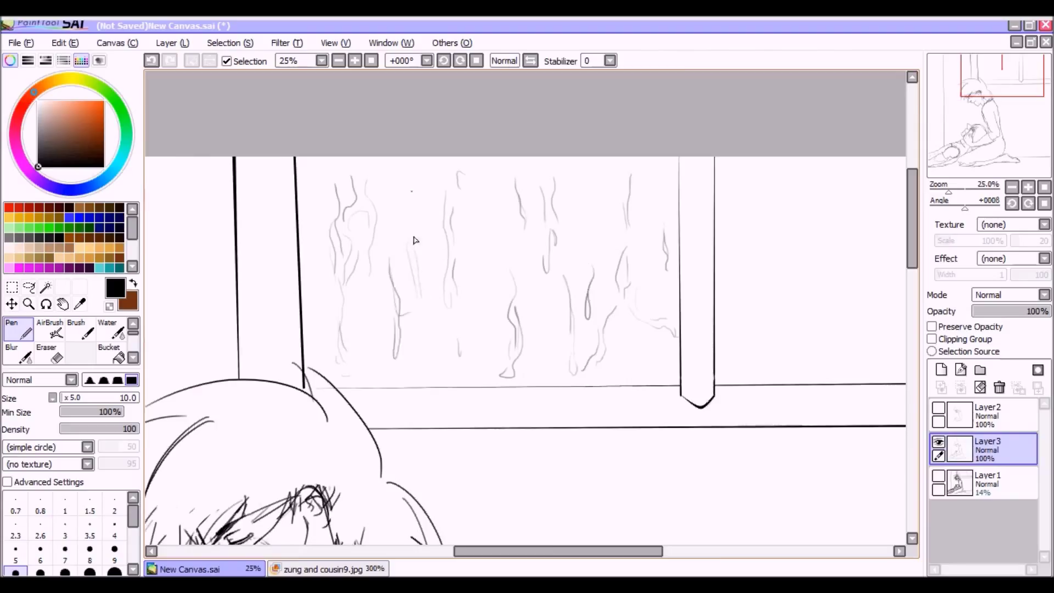
pyautogui.hscroll(3, 494, 274)
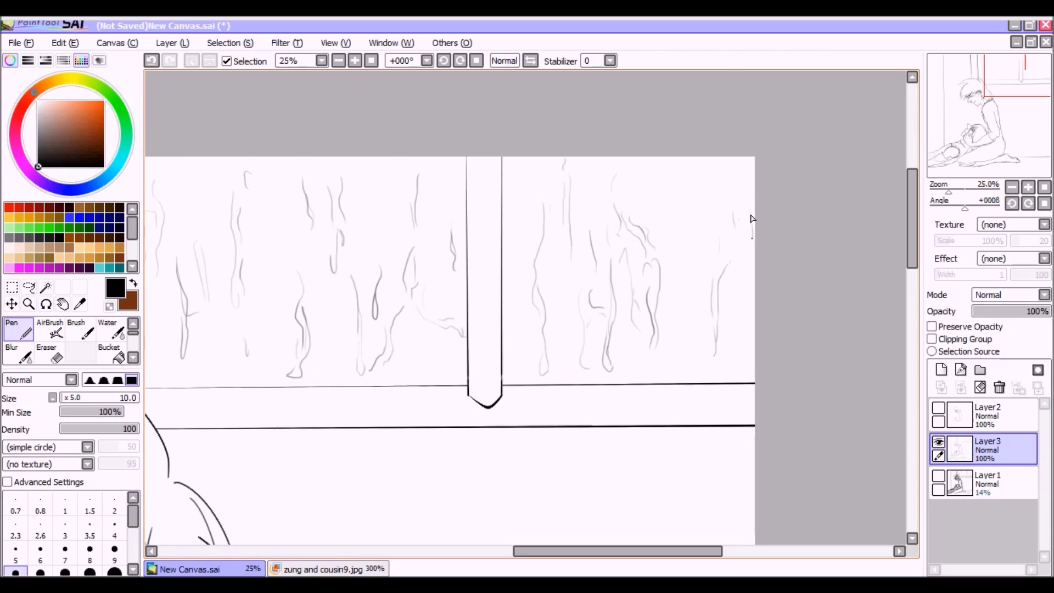
# - Show the Layer1 sketch and draw a long thin stroke on the wall behind the kneeling figure
pyautogui.moveTo(948, 190); pyautogui.dragTo(989, 207)
pyautogui.click(938, 476)
pyautogui.scroll(3, 284, 336)
pyautogui.moveTo(239, 329); pyautogui.dragTo(466, 198)
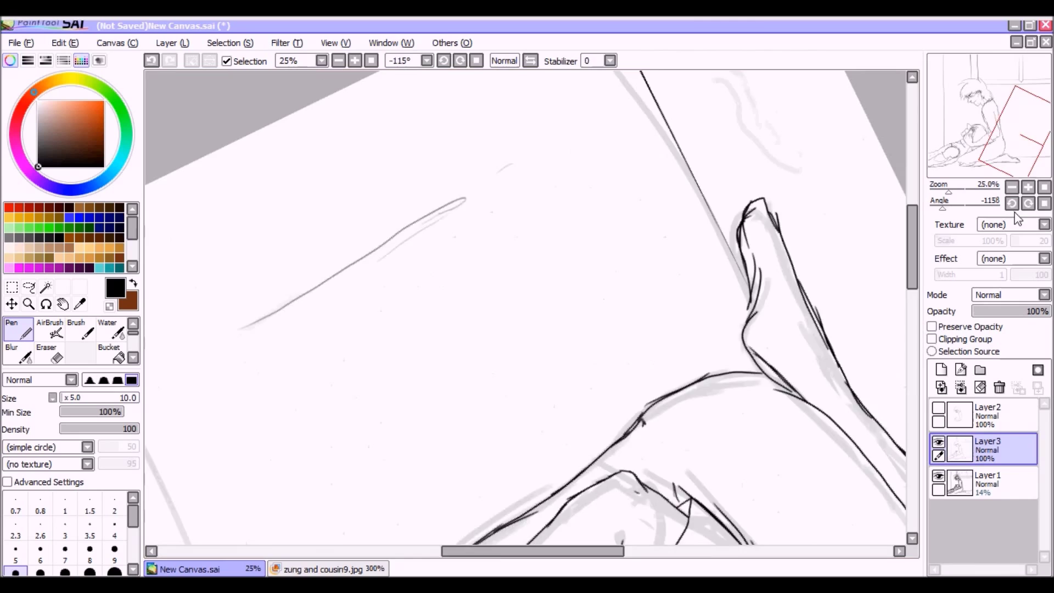
pyautogui.press('Delete')
# - Draw a small irregular puddle outline on the floor beyond the kneeling figure's foot and hide the Layer1 sketch
pyautogui.moveTo(442, 507); pyautogui.dragTo(432, 487)
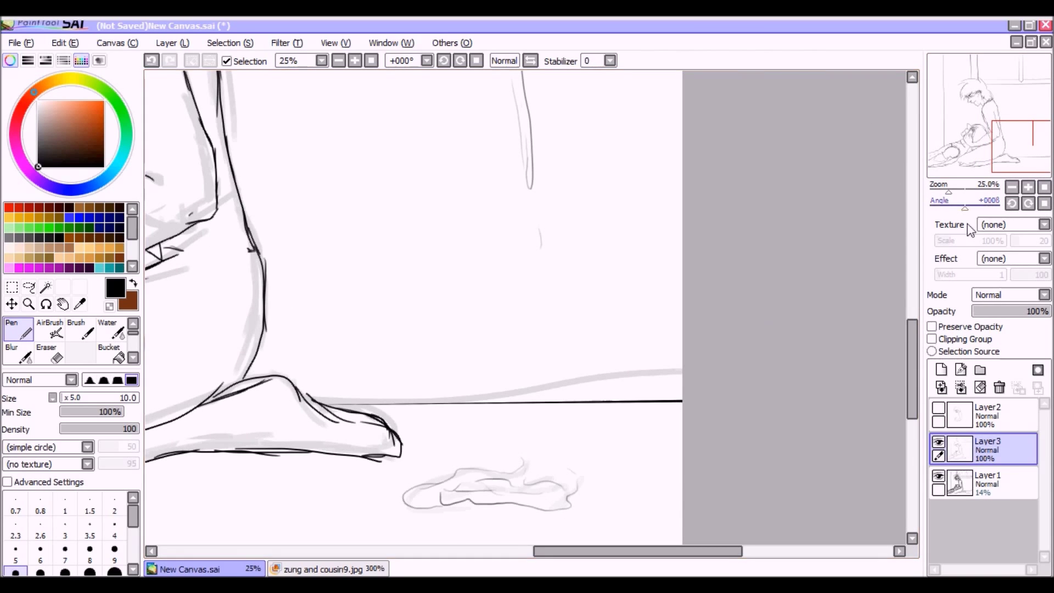
pyautogui.scroll(-3, 492, 494)
pyautogui.click(938, 476)
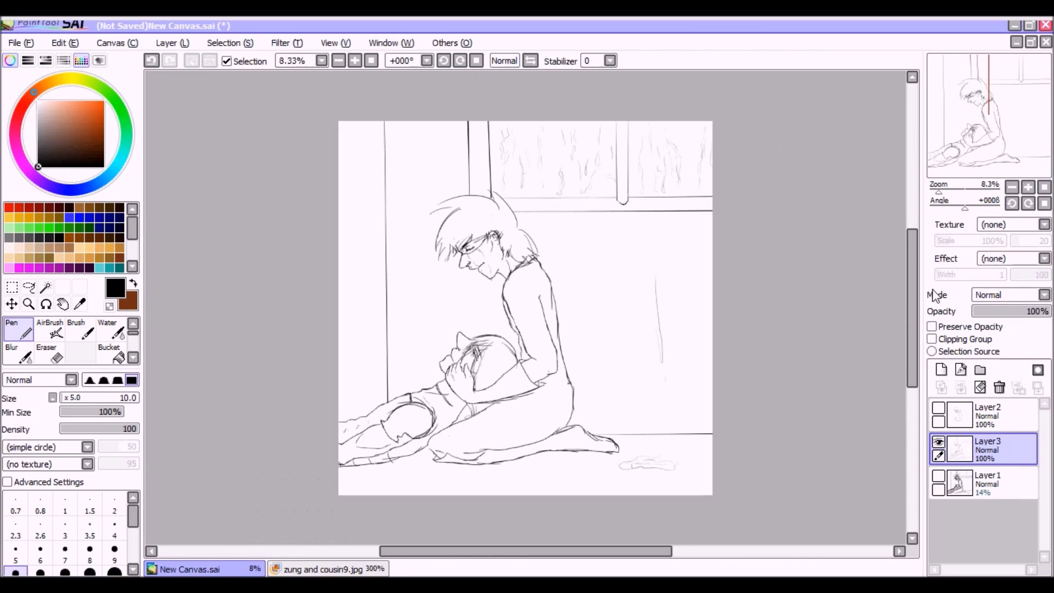
pyautogui.scroll(5, 504, 244)
pyautogui.moveTo(510, 317); pyautogui.dragTo(496, 379)
pyautogui.moveTo(544, 325); pyautogui.dragTo(531, 392)
pyautogui.moveTo(562, 339); pyautogui.dragTo(546, 393)
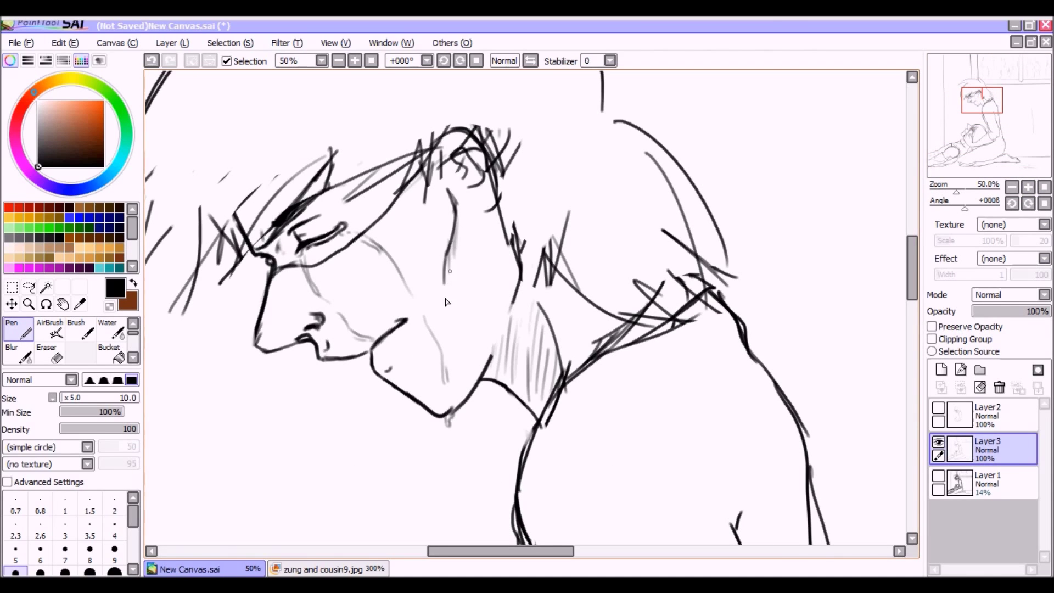
pyautogui.hotkey('ctrl', 'z')
pyautogui.hotkey('ctrl', 'z')
pyautogui.hotkey('ctrl', 'z')
pyautogui.hotkey('ctrl', 'z')
# - Create a new layer above Layer3, reduce the pen size to 6 and hatch light shading on the kneeling figure's neck
pyautogui.hotkey('ctrl', 'shift', 'n')
pyautogui.press('[')
pyautogui.press('[')
pyautogui.press('[')
pyautogui.press('[')
pyautogui.moveTo(516, 293); pyautogui.dragTo(519, 374)
pyautogui.moveTo(525, 336); pyautogui.dragTo(548, 364)
# - Hatch faint shading along the kneeling figure's arm and elbow, with a few light strokes on the thigh
pyautogui.scroll(-2, 548, 363)
pyautogui.moveTo(502, 522); pyautogui.dragTo(529, 411)
pyautogui.moveTo(481, 538); pyautogui.dragTo(536, 411)
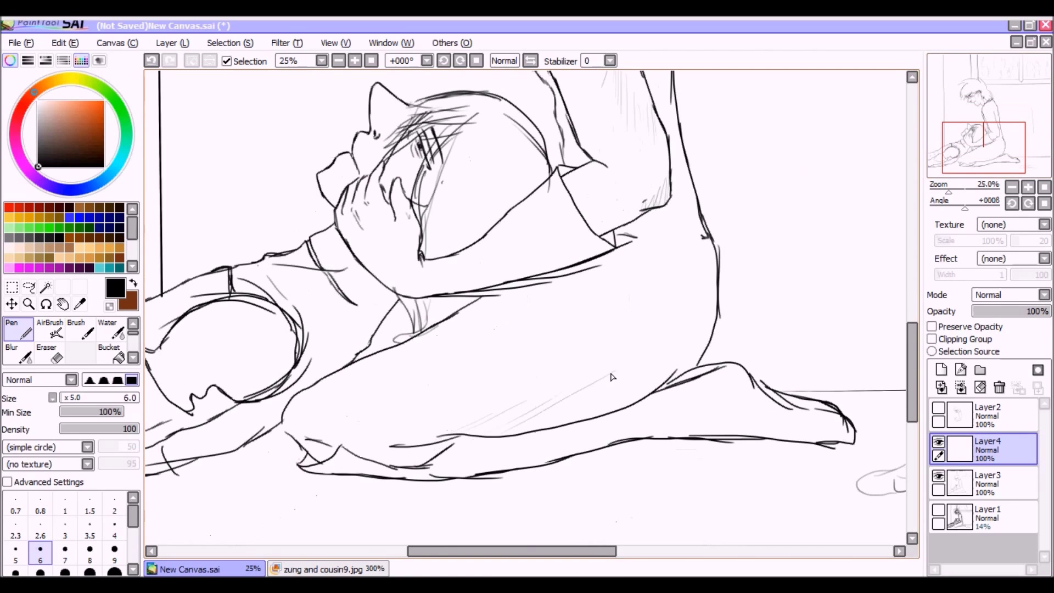
# - Hatch diagonal shading along the lying figure's lower body below the round opening, with the canvas rotated to about -39 degrees
pyautogui.moveTo(964, 203); pyautogui.dragTo(955, 200)
pyautogui.moveTo(912, 367); pyautogui.dragTo(913, 393)
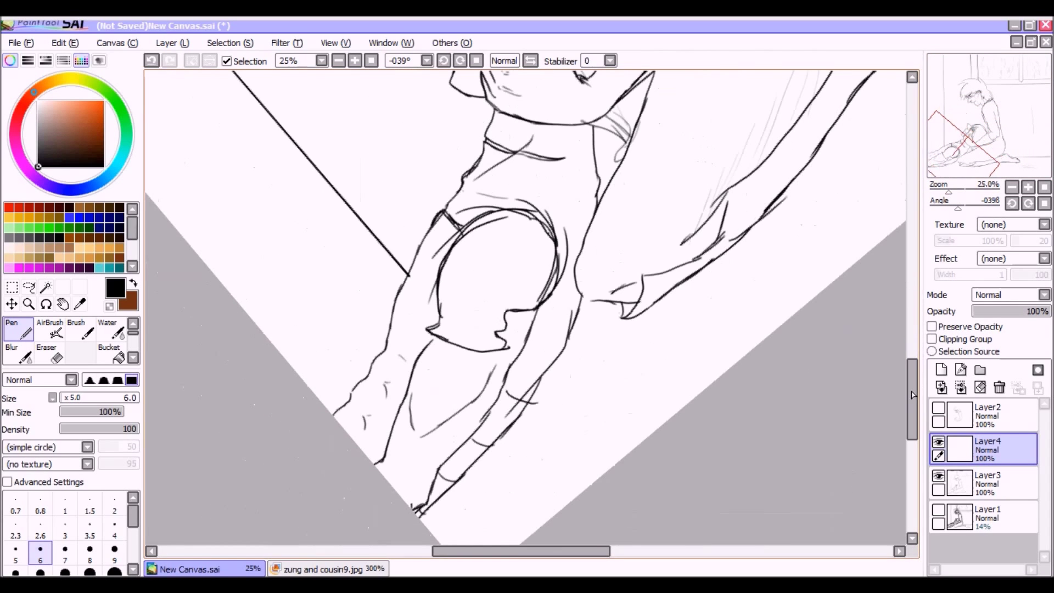
pyautogui.moveTo(417, 443); pyautogui.dragTo(476, 396)
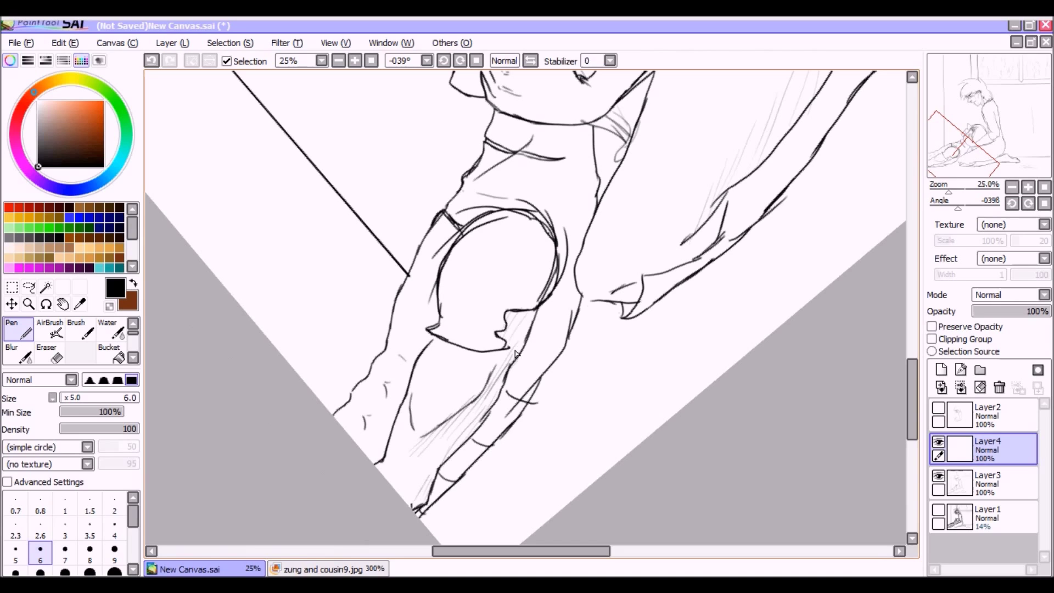
# - Select the lying figure's nose on Layer3 with the Lasso, adjust it with a free transform and return to the Pen
pyautogui.click(982, 483)
pyautogui.click(28, 286)
pyautogui.moveTo(398, 231)
pyautogui.mouseDown()
pyautogui.moveTo(403, 329)
pyautogui.moveTo(415, 341)
pyautogui.mouseUp()
pyautogui.hotkey('ctrl', 't')
pyautogui.press('Return')
pyautogui.press('n')
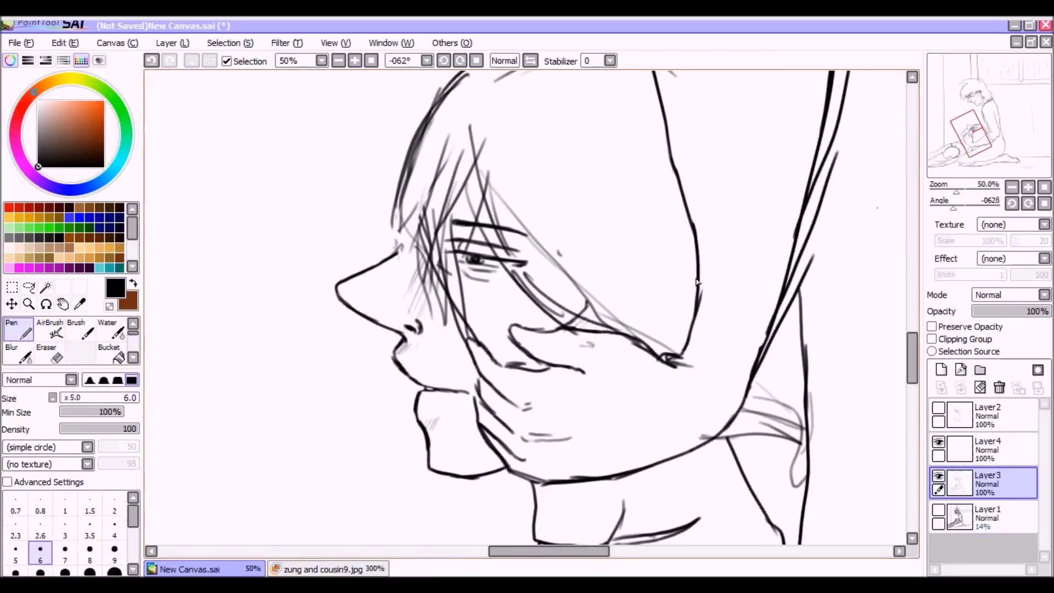
# - Hatch diagonal shading across the lying figure's neck and upper torso, then reset the canvas rotation
pyautogui.scroll(-5, 304, 320)
pyautogui.scroll(-3, 328, 461)
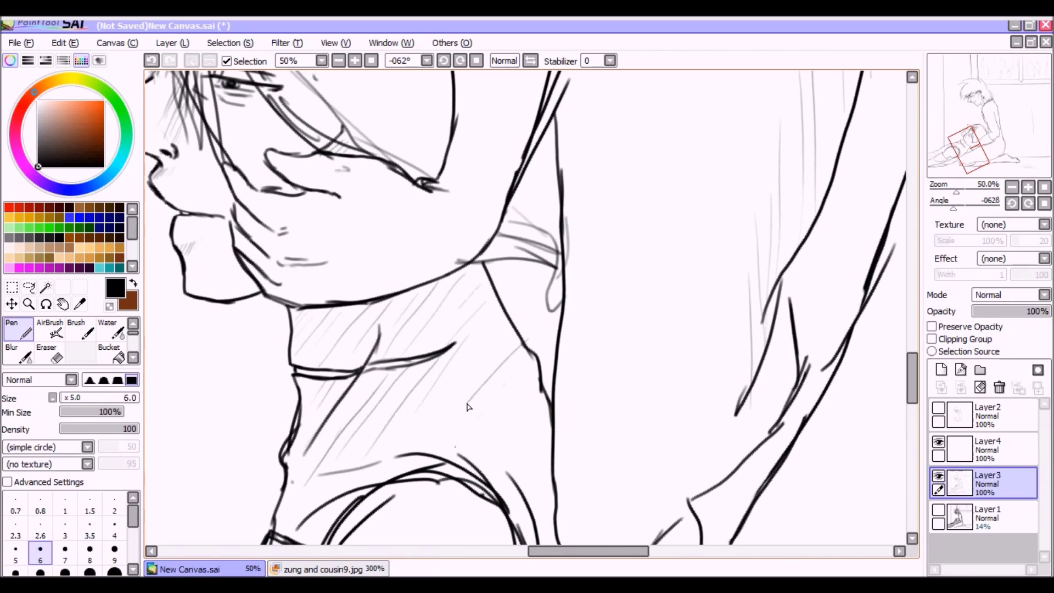
pyautogui.press('Home')
pyautogui.scroll(-2, 567, 343)
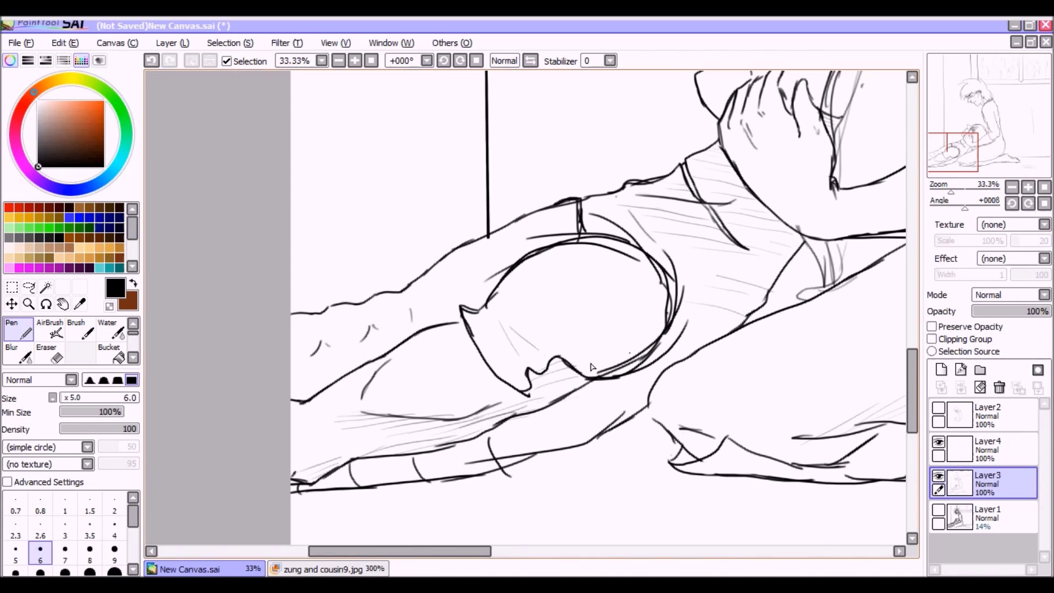
# - Add long diagonal hatching along the underside of the kneeling figure's thigh
pyautogui.scroll(-3, 592, 367)
pyautogui.scroll(3, 727, 337)
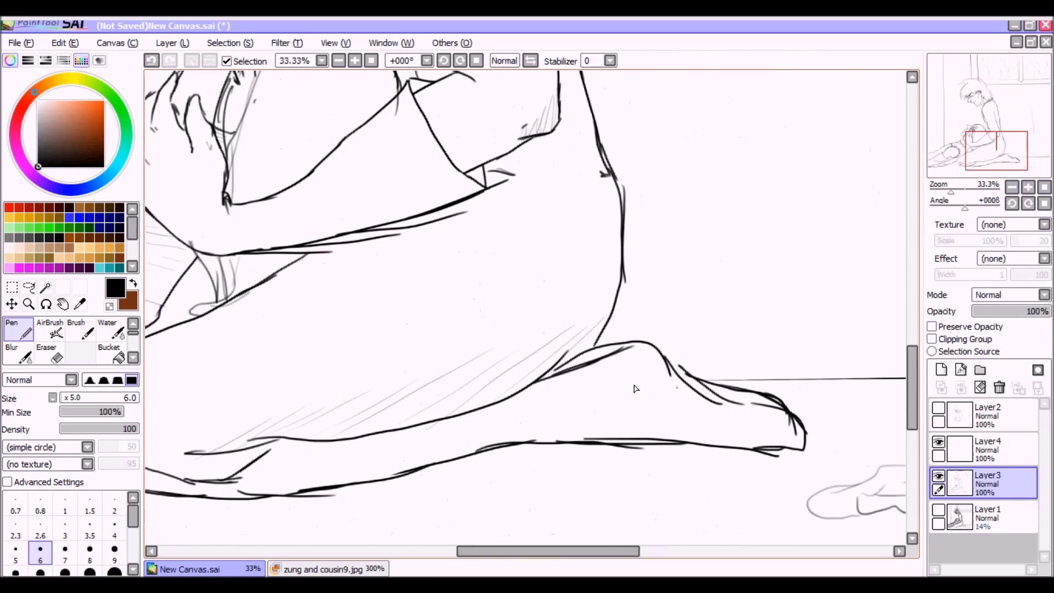
pyautogui.press('Delete')
pyautogui.moveTo(724, 246); pyautogui.dragTo(796, 230)
pyautogui.click(1044, 203)
pyautogui.press('Delete')
pyautogui.press('Delete')
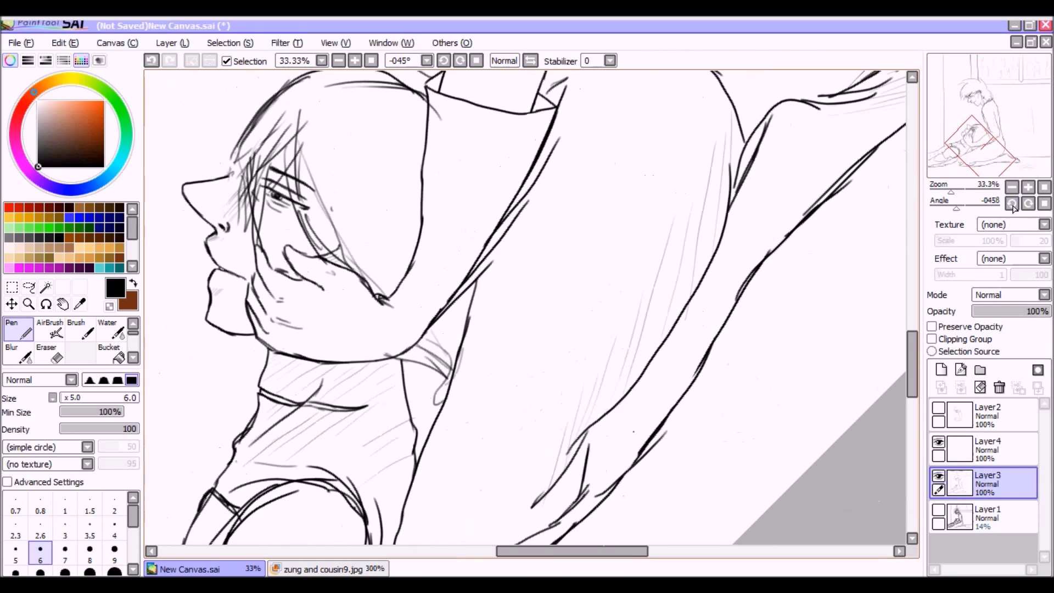
# - Reset the canvas rotation and hatch light shading on the kneeling figure's lower leg and foot
pyautogui.press('Home')
pyautogui.scroll(-3, 1012, 159)
pyautogui.scroll(3, 1012, 159)
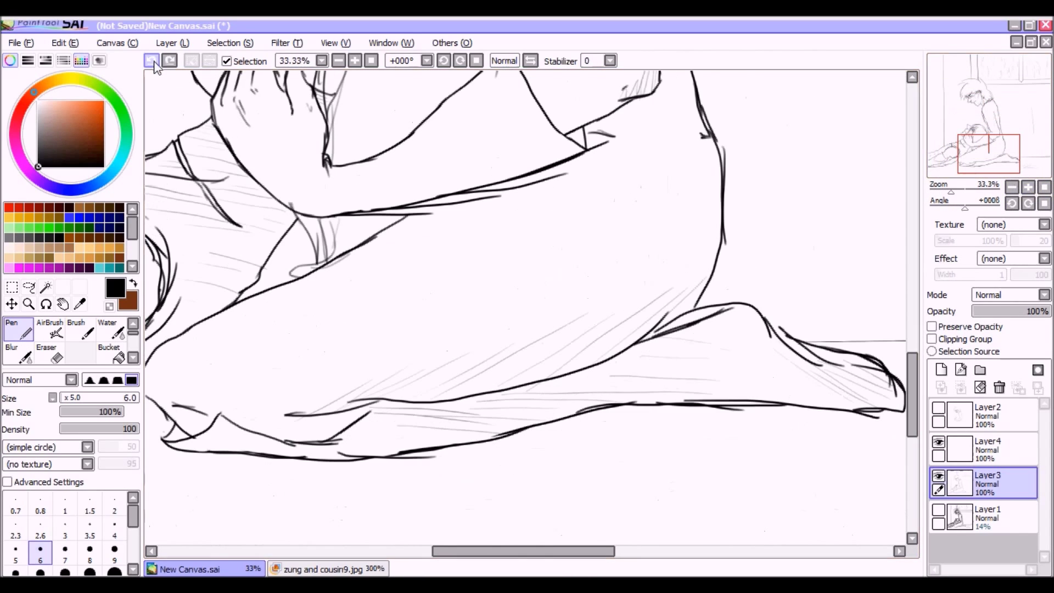
# - Sketch faint loose strokes over the walls and floor, and add strand lines to the lying figure's hair
pyautogui.scroll(-3, 444, 448)
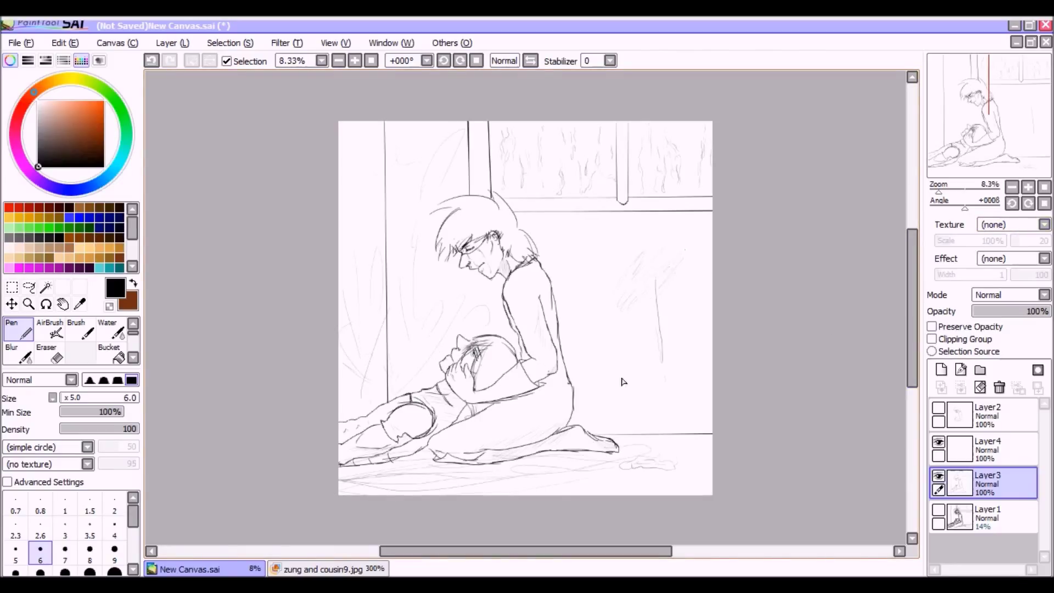
pyautogui.scroll(5, 494, 352)
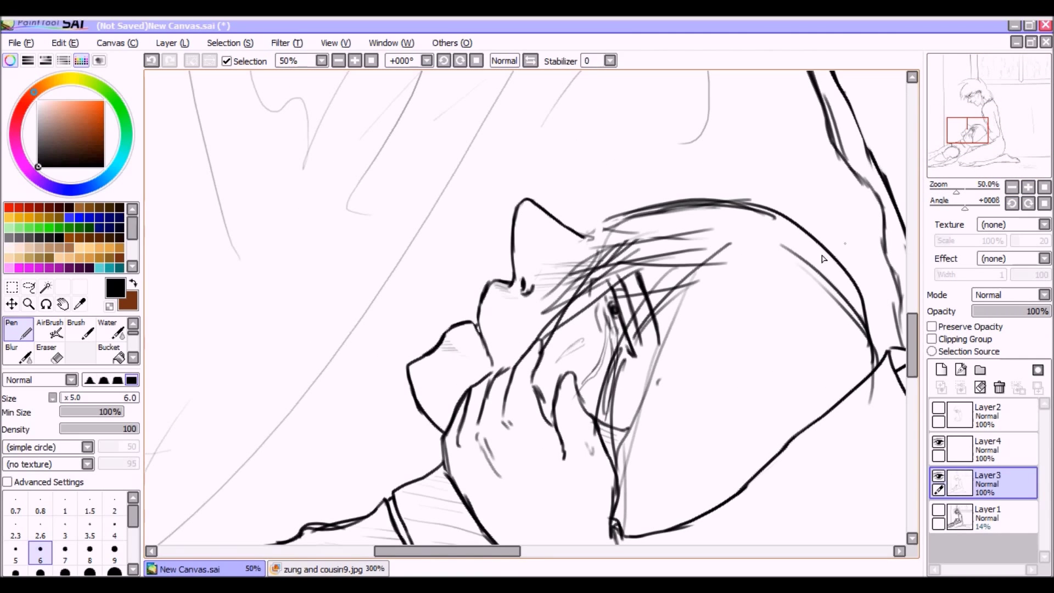
pyautogui.scroll(-2, 823, 258)
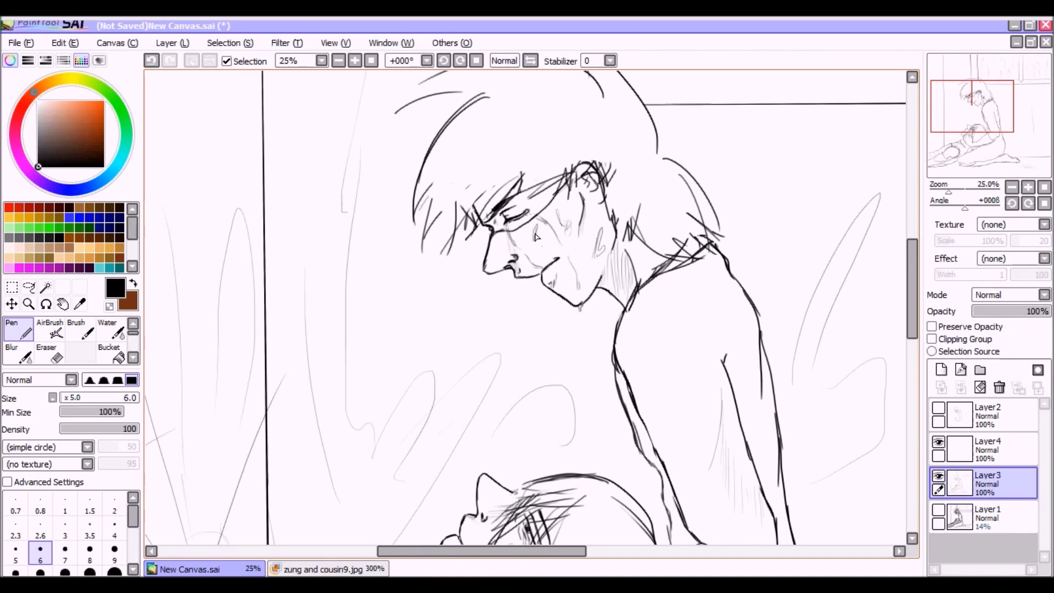
# - Hatch the kneeling figure's shoulder and scribble rough texture marks on the wall behind the figure's back
pyautogui.scroll(-2, 582, 274)
pyautogui.scroll(-2, 1016, 177)
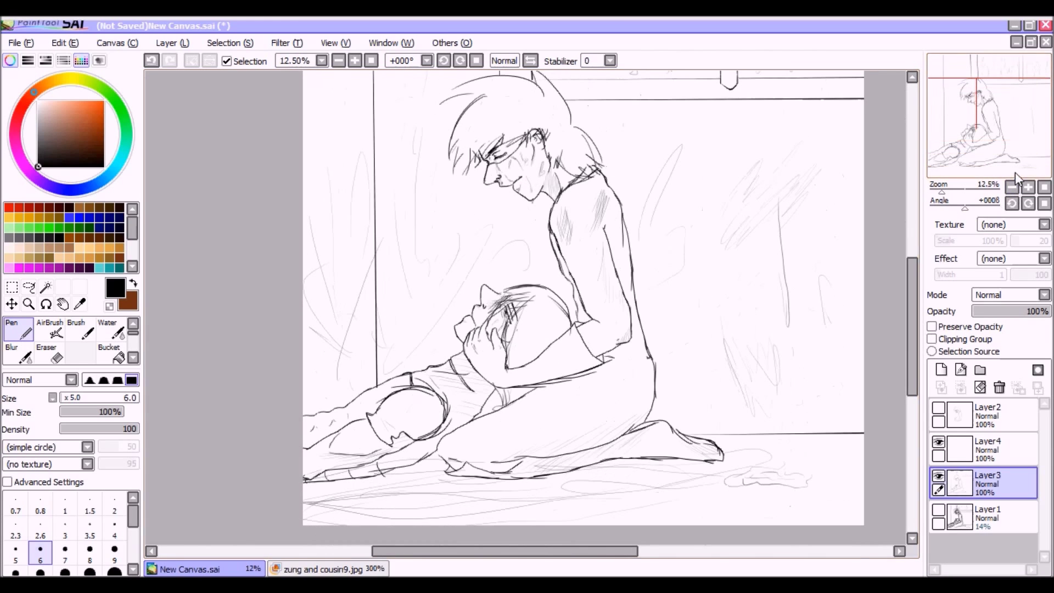
pyautogui.scroll(-1, 593, 283)
pyautogui.scroll(4, 543, 400)
pyautogui.moveTo(543, 401)
pyautogui.mouseDown()
pyautogui.moveTo(629, 456)
pyautogui.moveTo(676, 303)
pyautogui.moveTo(829, 335)
pyautogui.moveTo(831, 420)
pyautogui.mouseUp()
pyautogui.click(1012, 187)
pyautogui.click(1013, 188)
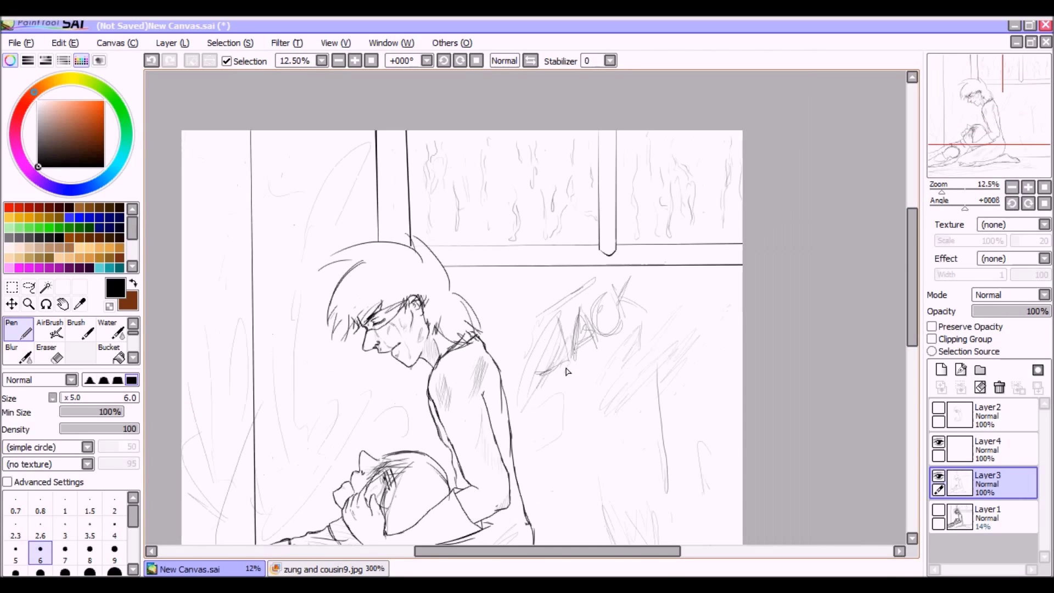
# - Save the canvas as darek_jack_death_scene_3-29-15 in SAI format, browsing the sai art folder for a destination
pyautogui.moveTo(941, 192)
pyautogui.mouseDown()
pyautogui.moveTo(1003, 192)
pyautogui.moveTo(938, 192)
pyautogui.mouseUp()
pyautogui.hotkey('ctrl', 's')
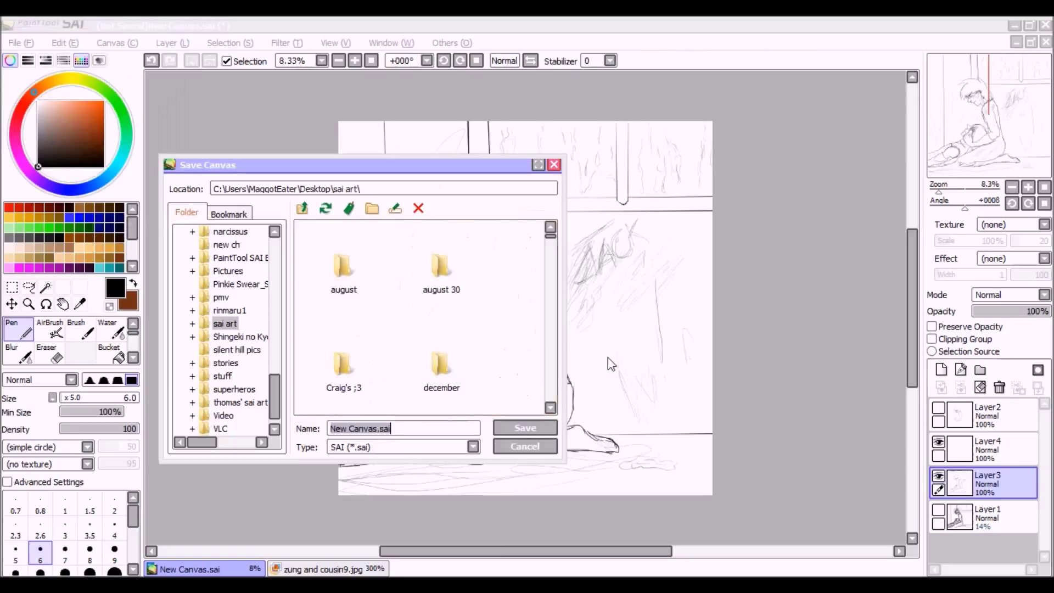
pyautogui.write('darek_jack')
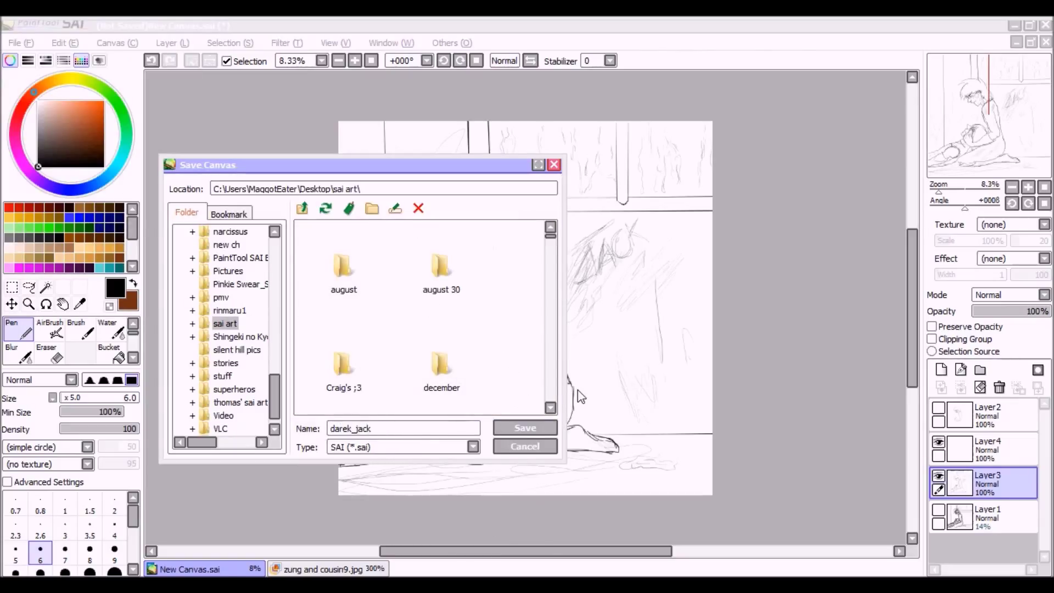
pyautogui.write('_death_scene_3')
pyautogui.scroll(-5, 365, 384)
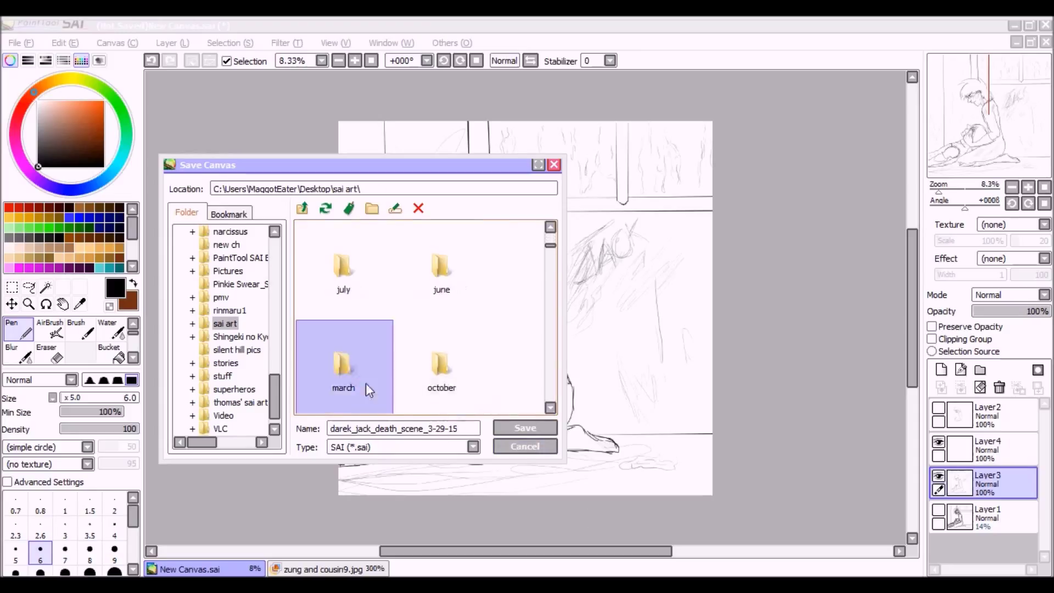